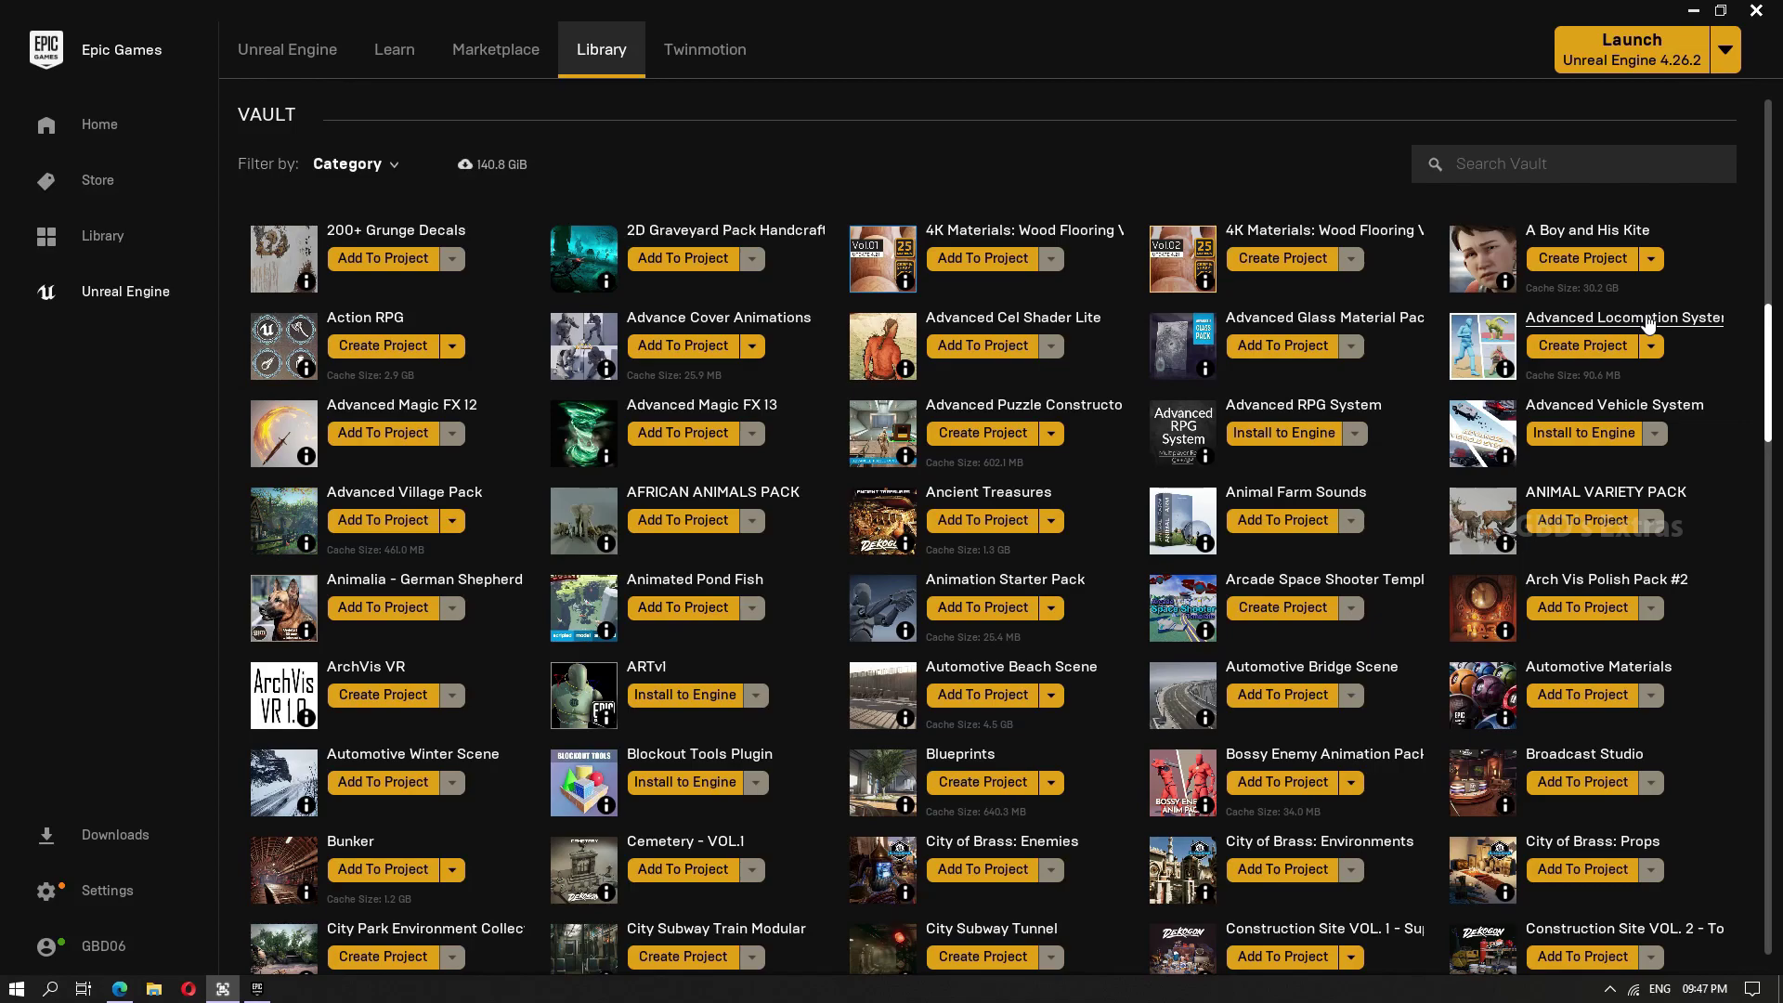
# Set the project location to the G:/UE4 folder
pyautogui.click(1594, 348)
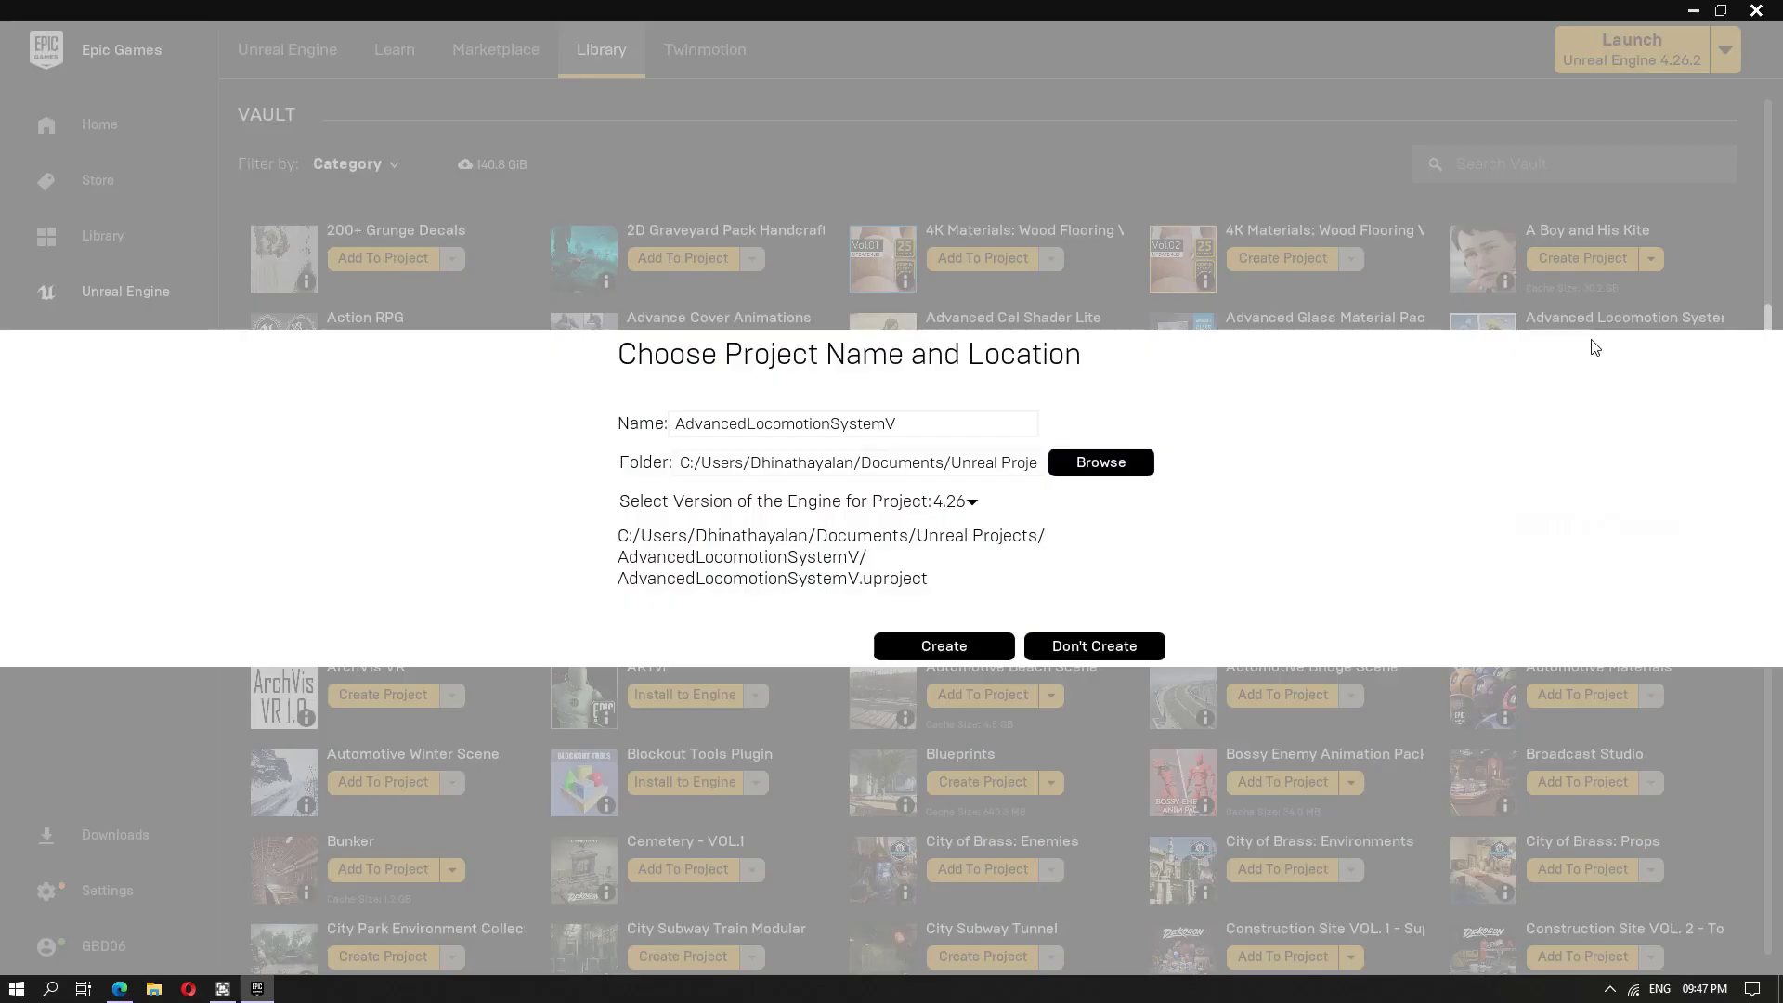
pyautogui.click(1100, 473)
pyautogui.click(56, 382)
pyautogui.click(291, 339)
# Name the project ALSV4 and create it
pyautogui.click(725, 581)
pyautogui.hotkey('ctrl', 'a')
pyautogui.write('ALSV4')
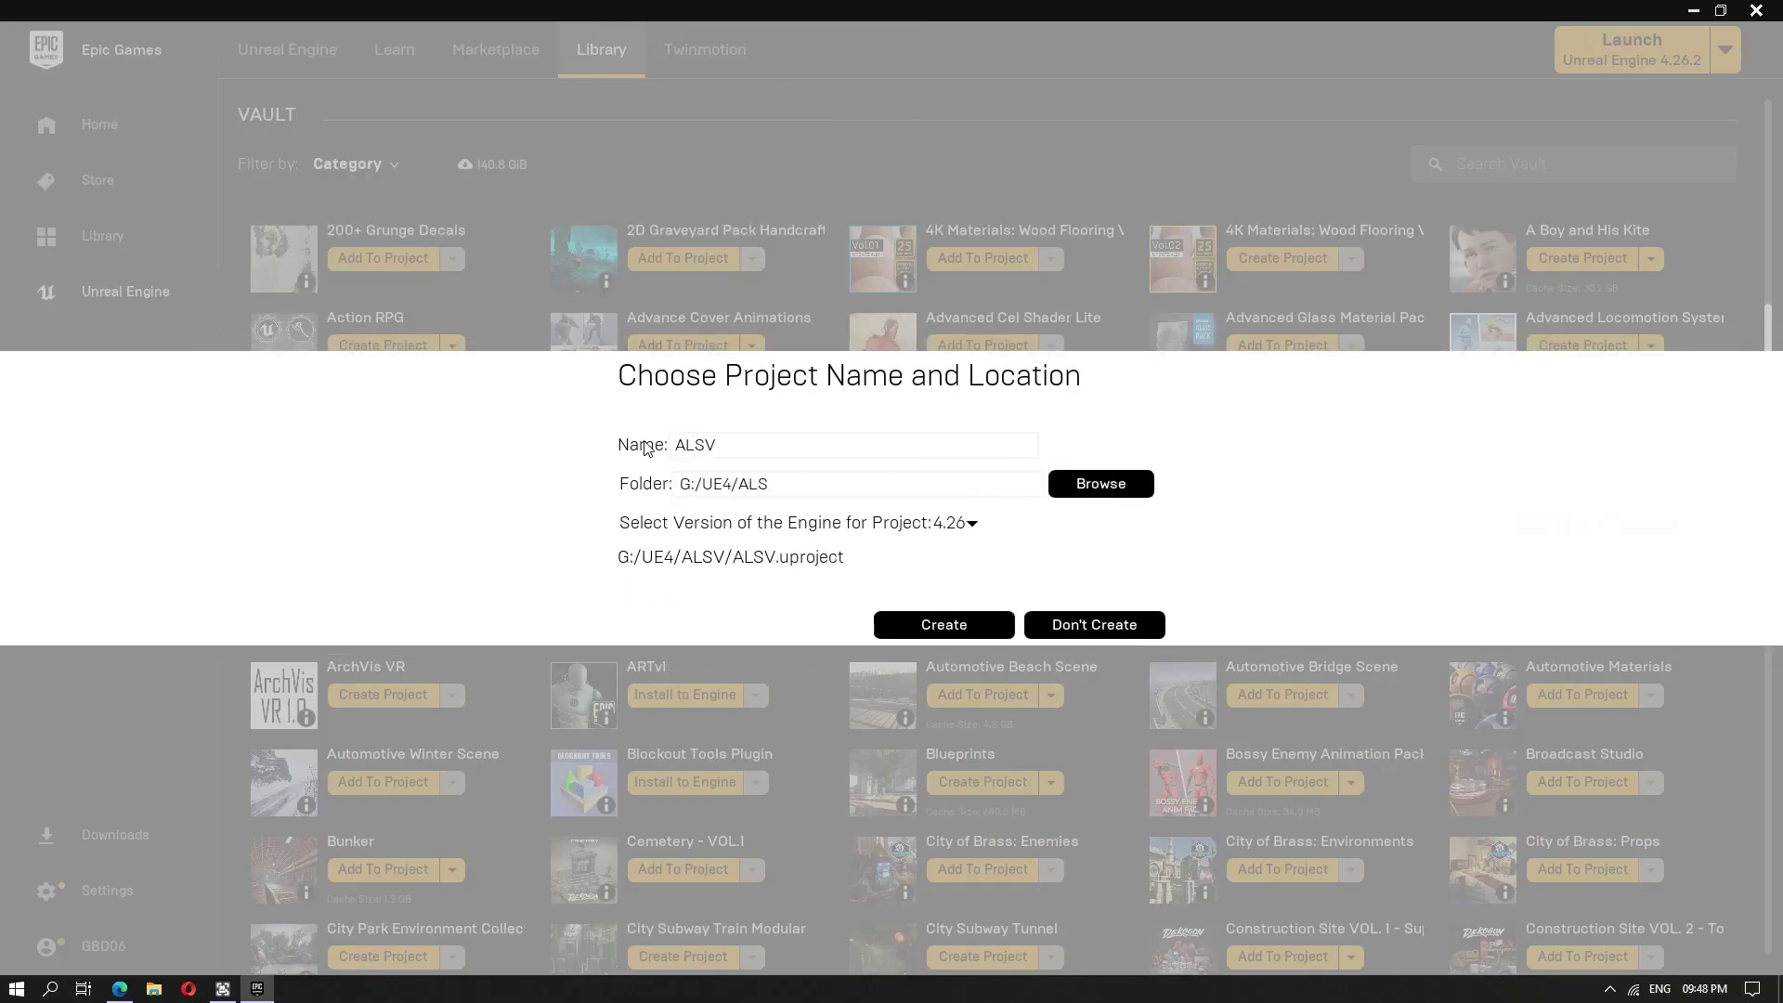
pyautogui.click(944, 635)
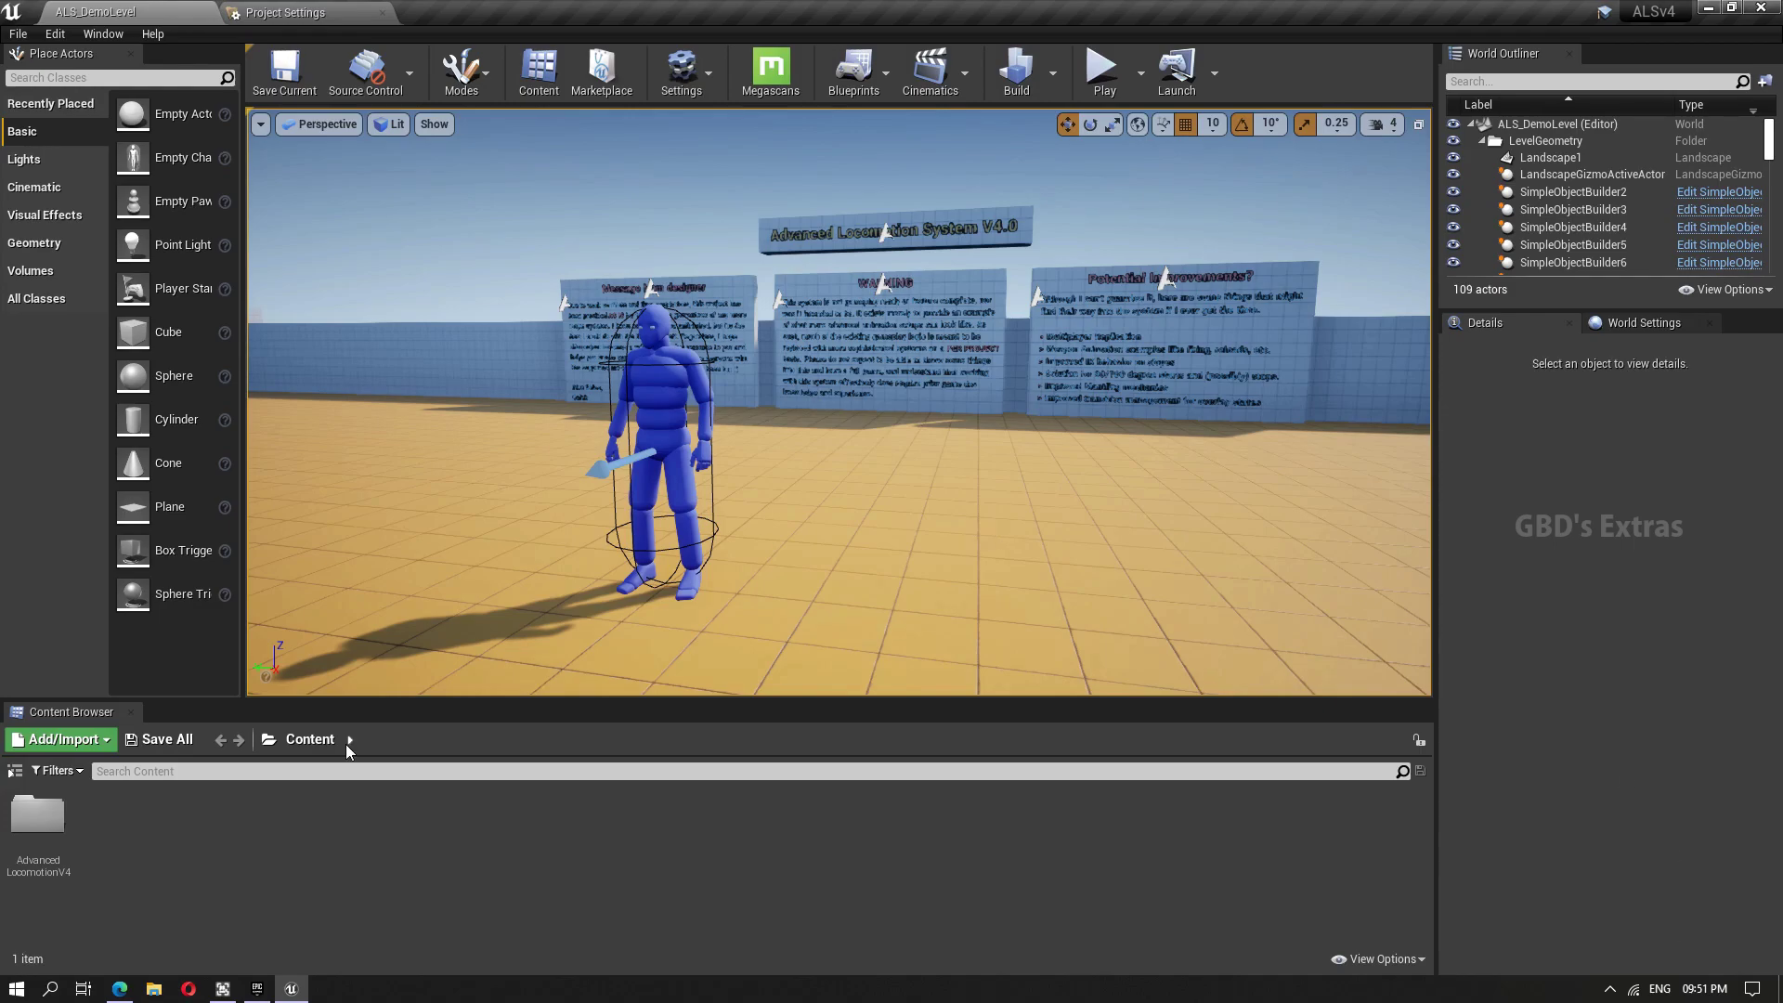
# Open ALS_Mannequin_Skeleton from AdvancedLocomotionV4/CharacterAssets/MannequinSkeleton in the Skeleton Editor
pyautogui.doubleClick(37, 815)
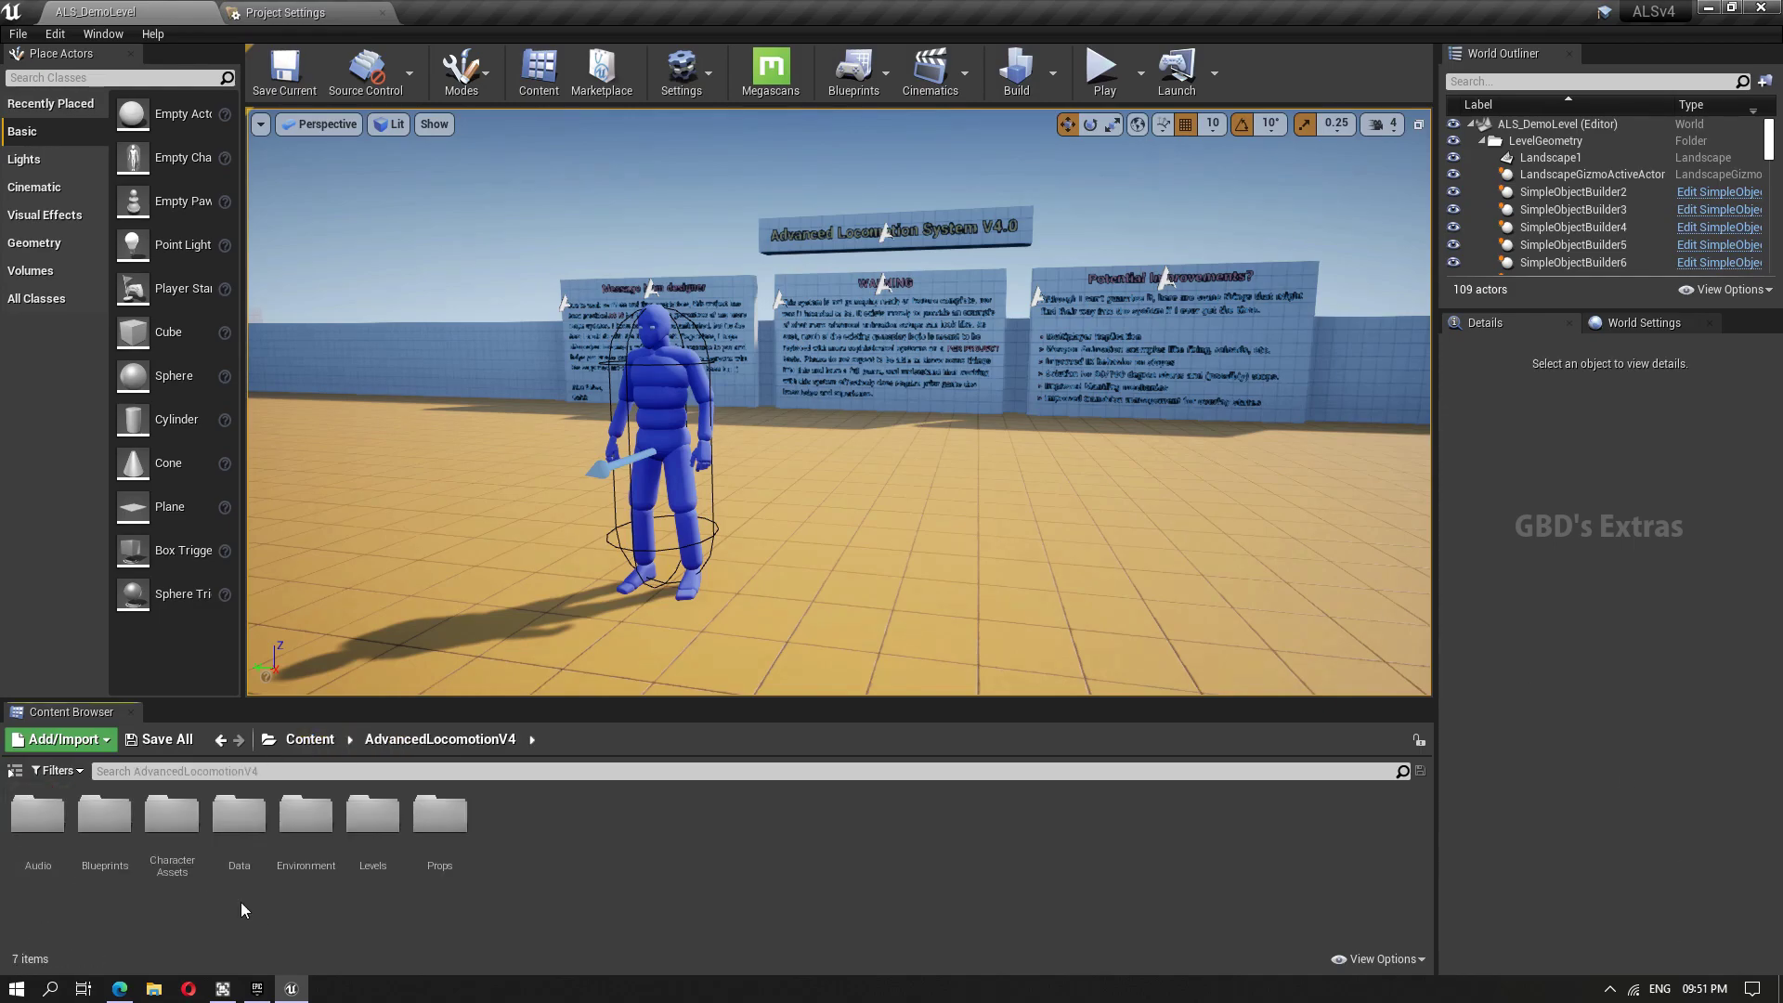
pyautogui.doubleClick(172, 815)
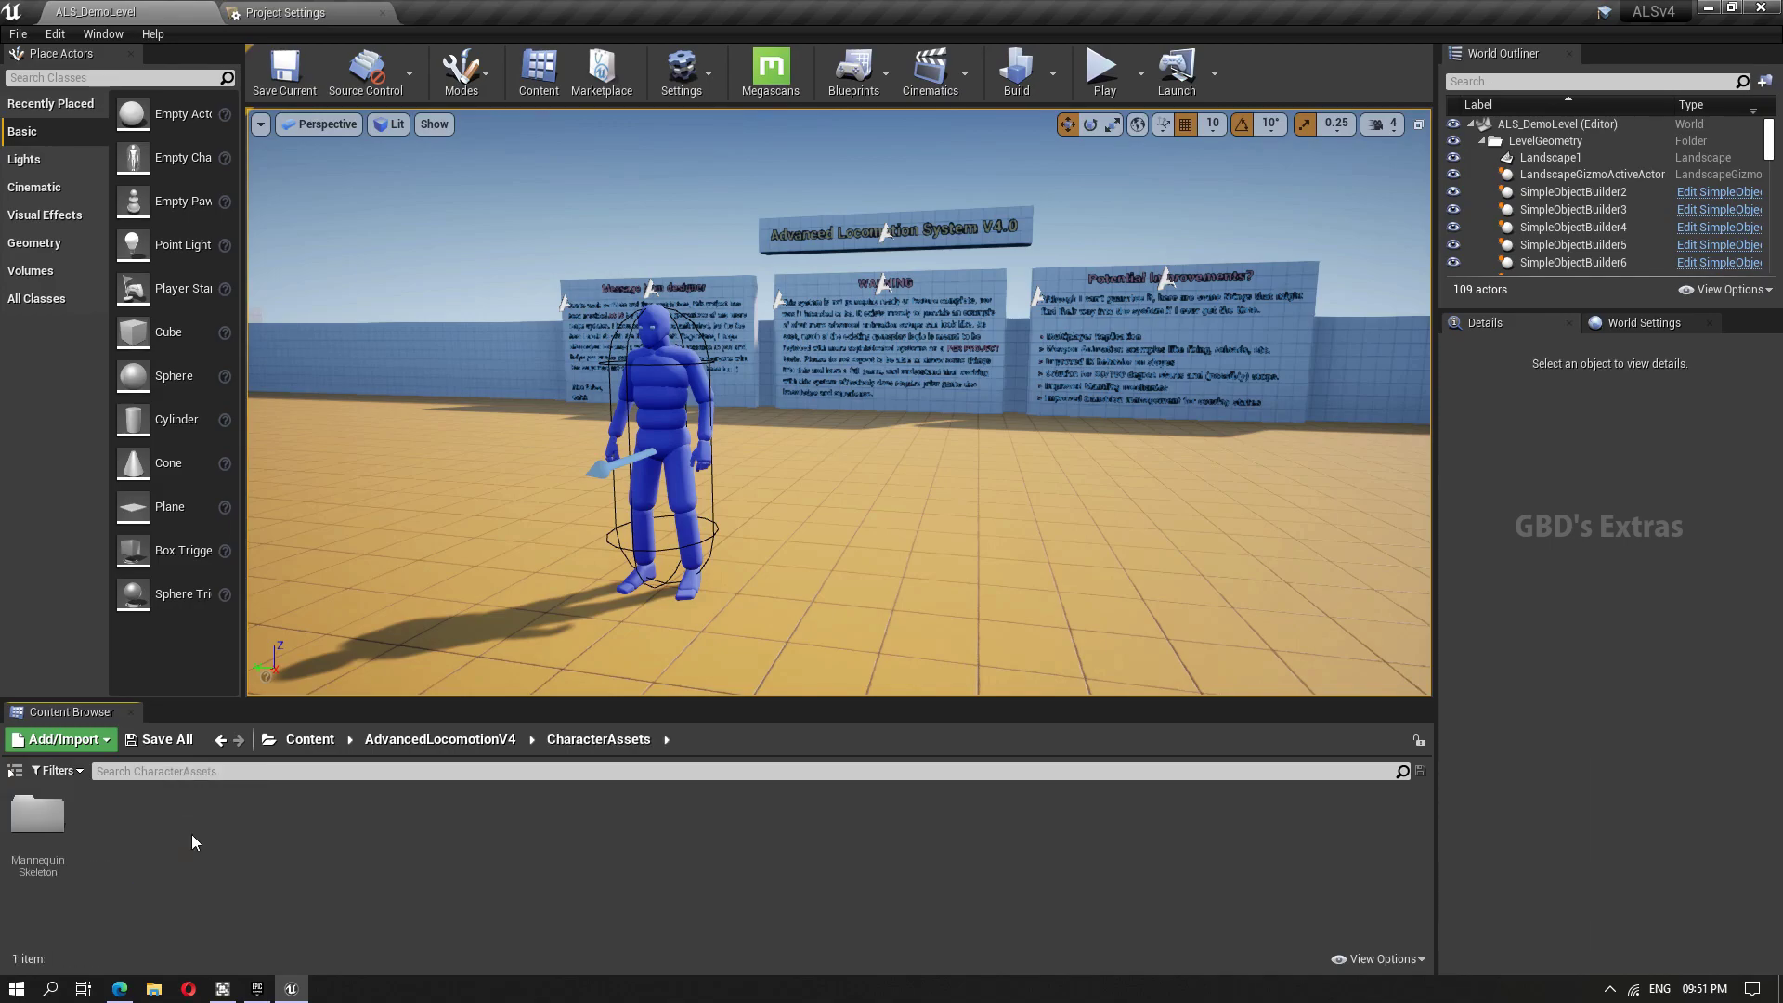
pyautogui.doubleClick(38, 814)
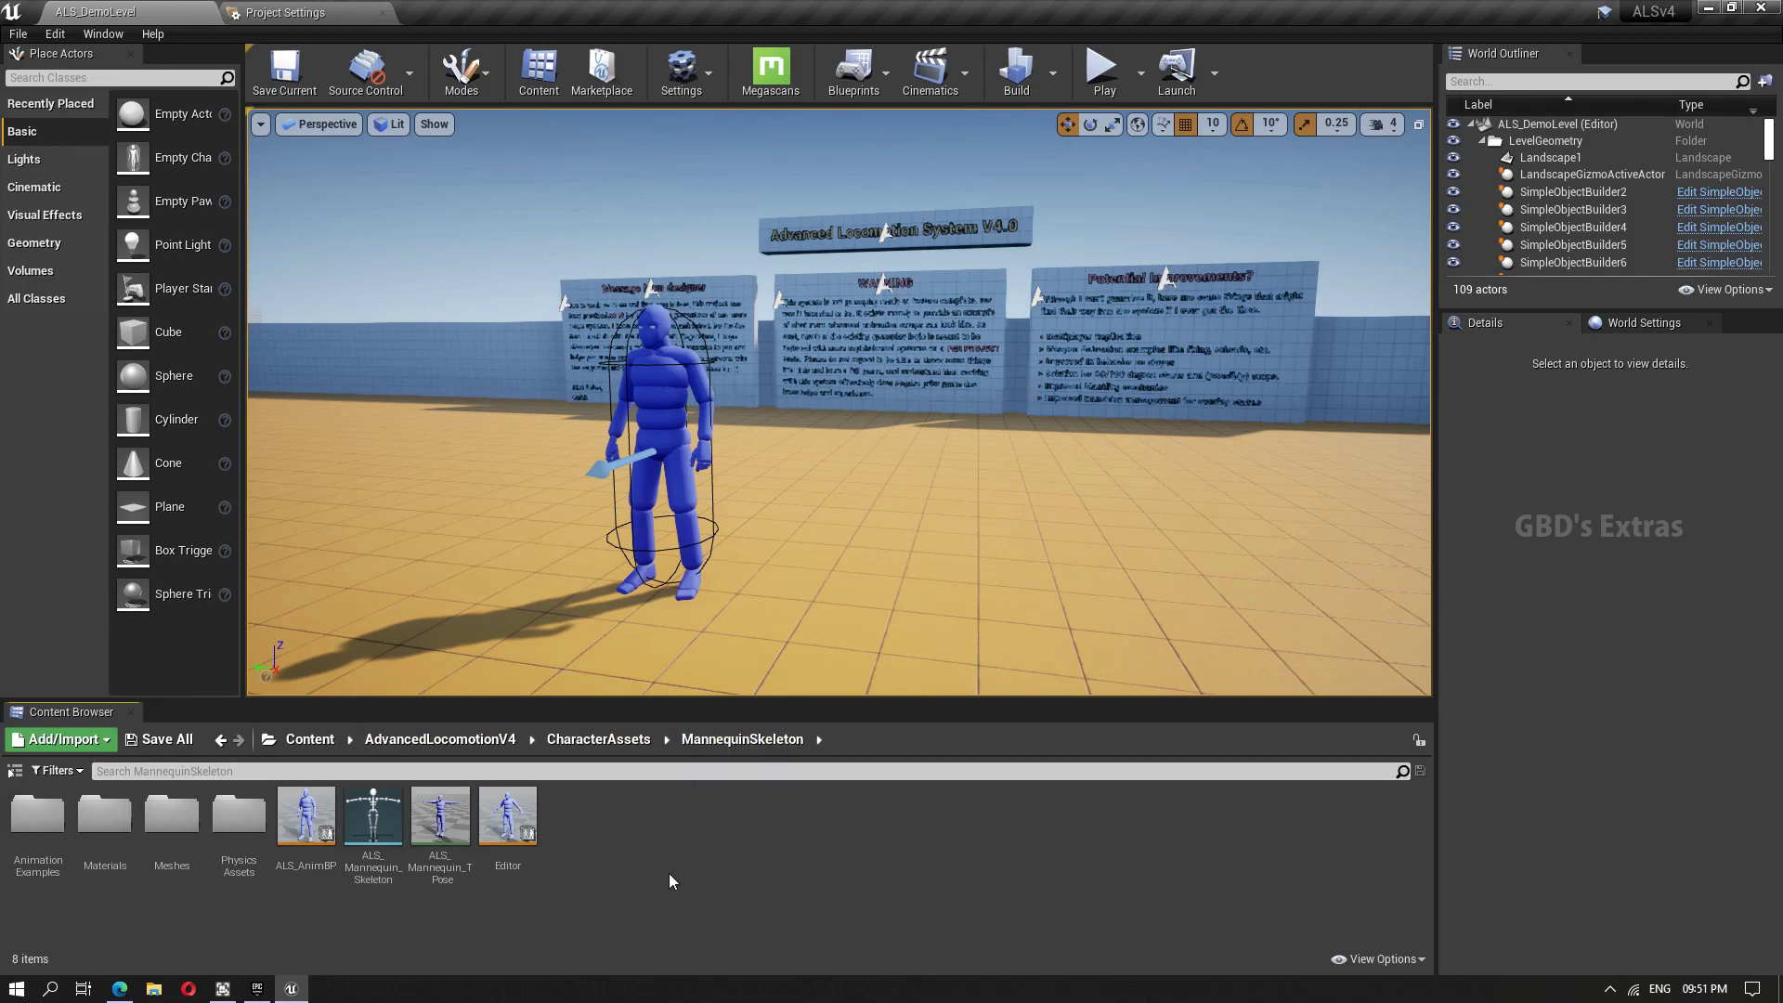
pyautogui.doubleClick(358, 821)
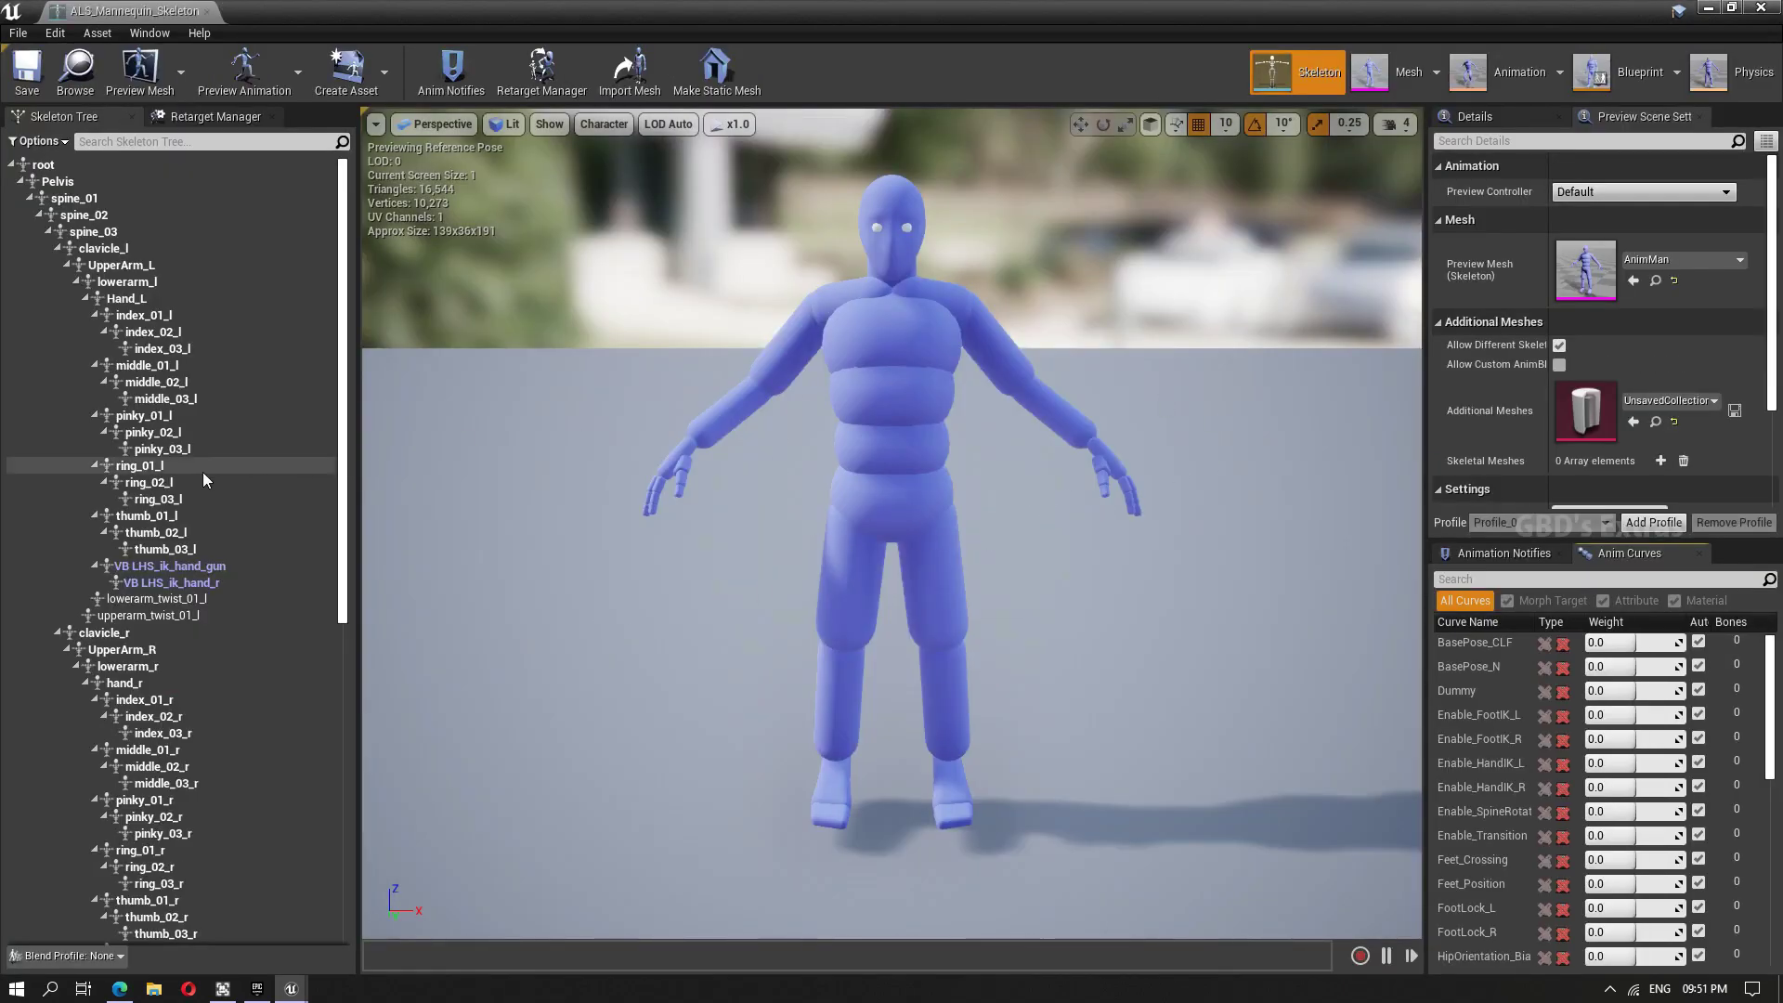
# Scroll through the Skeleton Tree to review the VB virtual bones and camera sockets
pyautogui.scroll(-10, 200, 459)
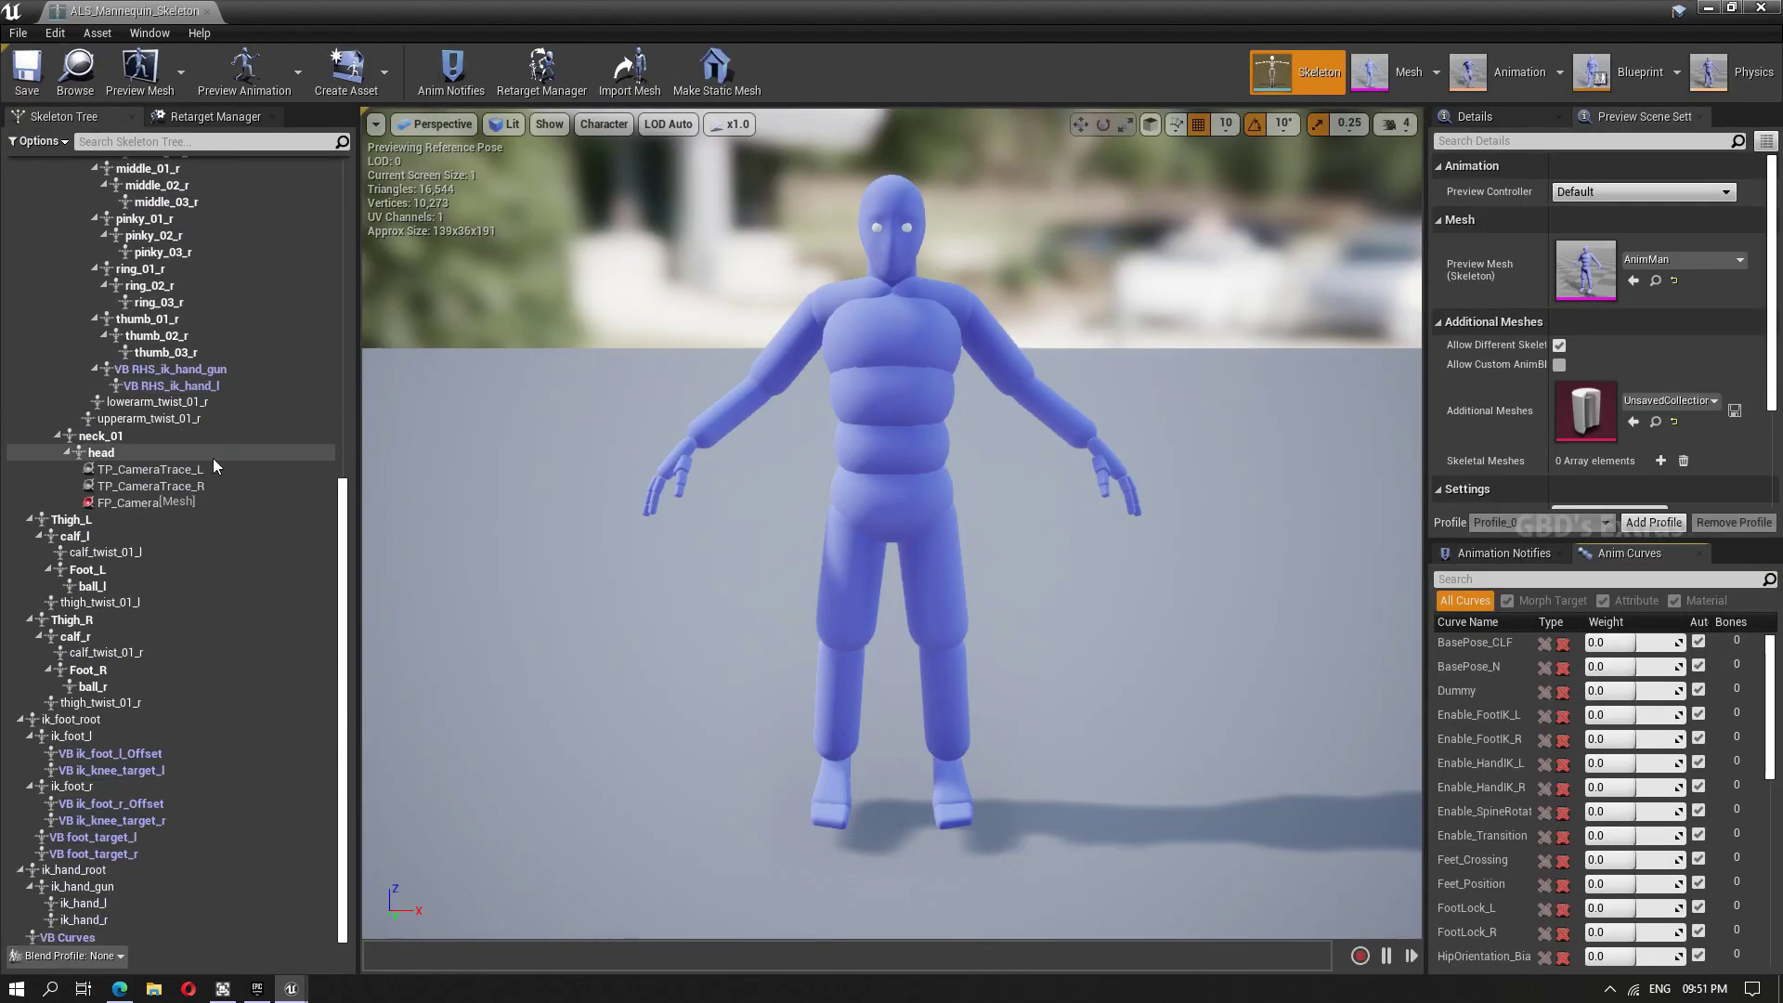
pyautogui.scroll(5, 214, 459)
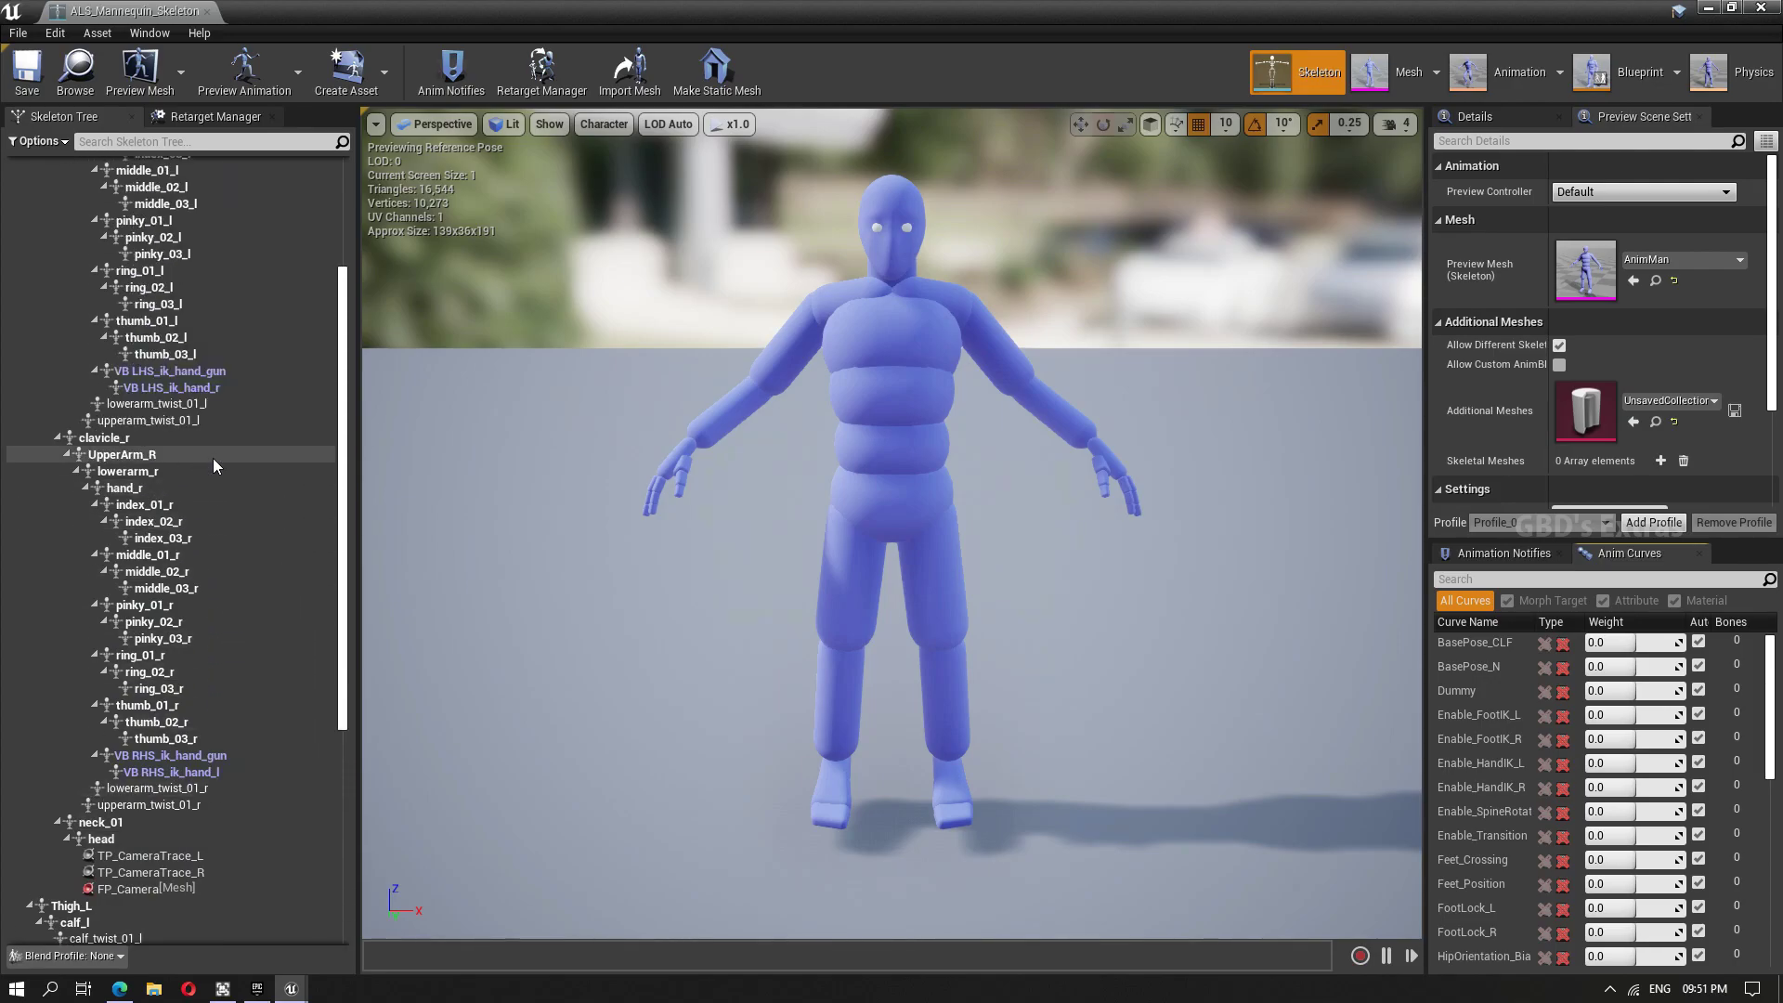
pyautogui.scroll(3, 213, 459)
pyautogui.scroll(-4, 214, 459)
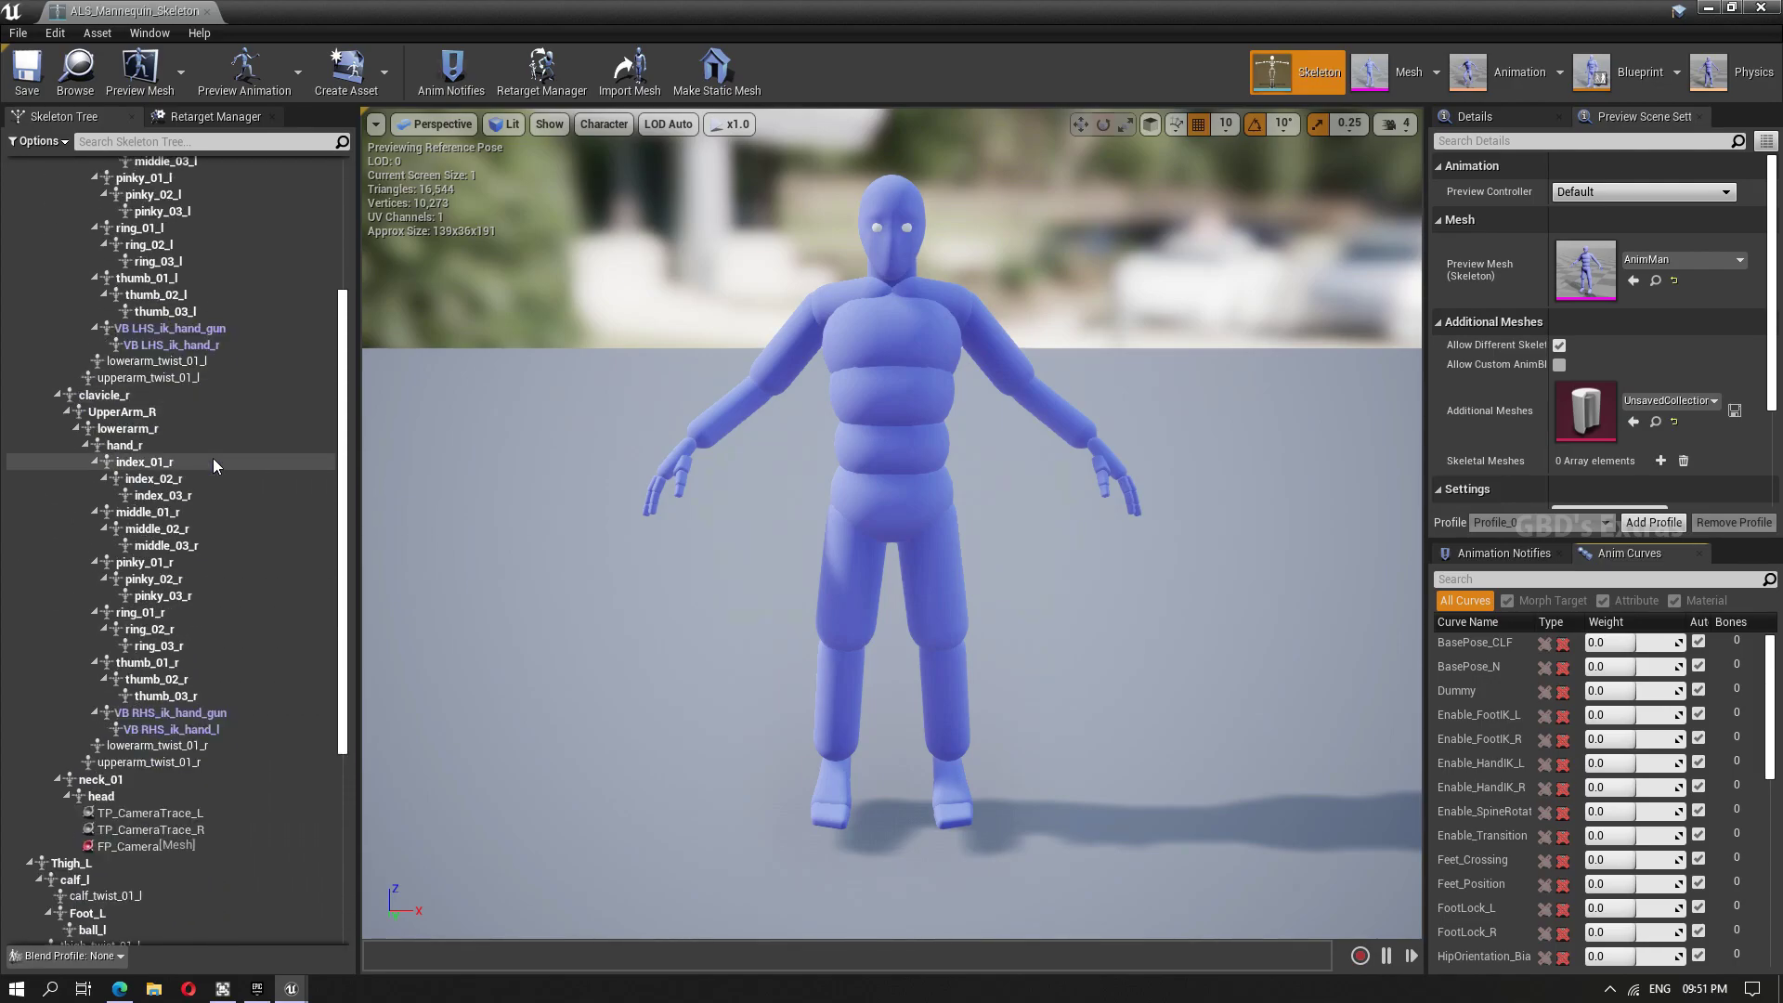
pyautogui.scroll(-7, 213, 459)
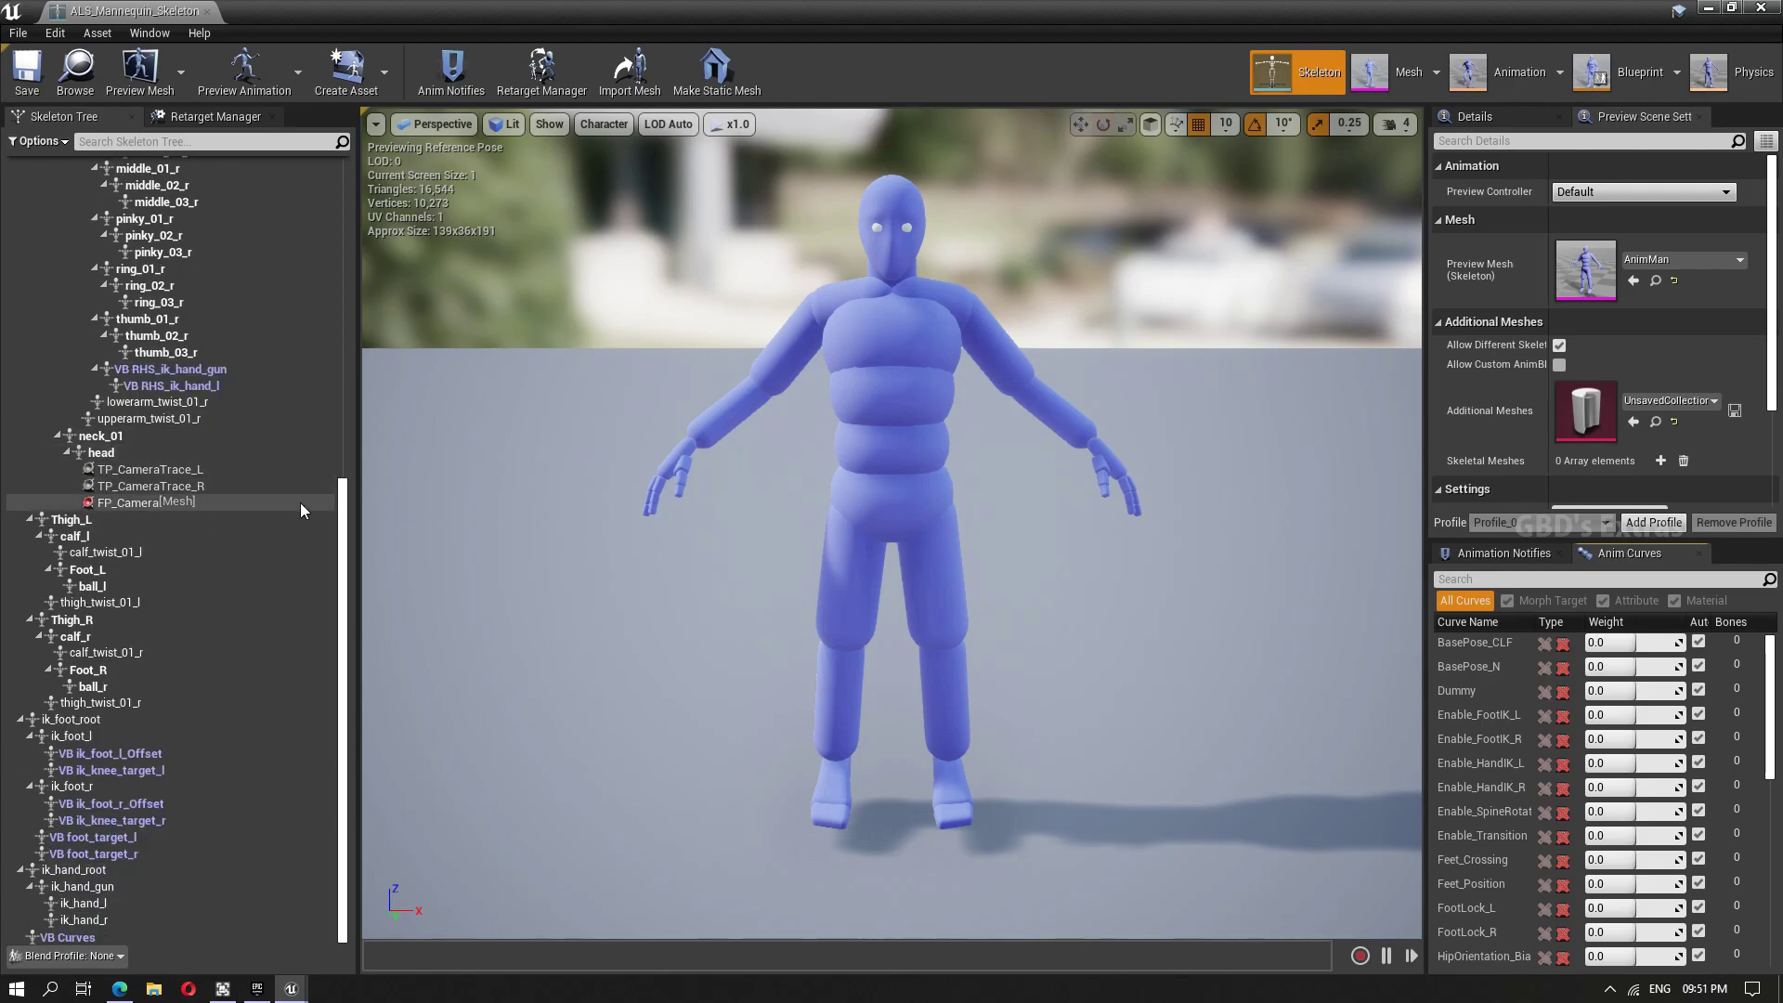
pyautogui.scroll(10, 260, 482)
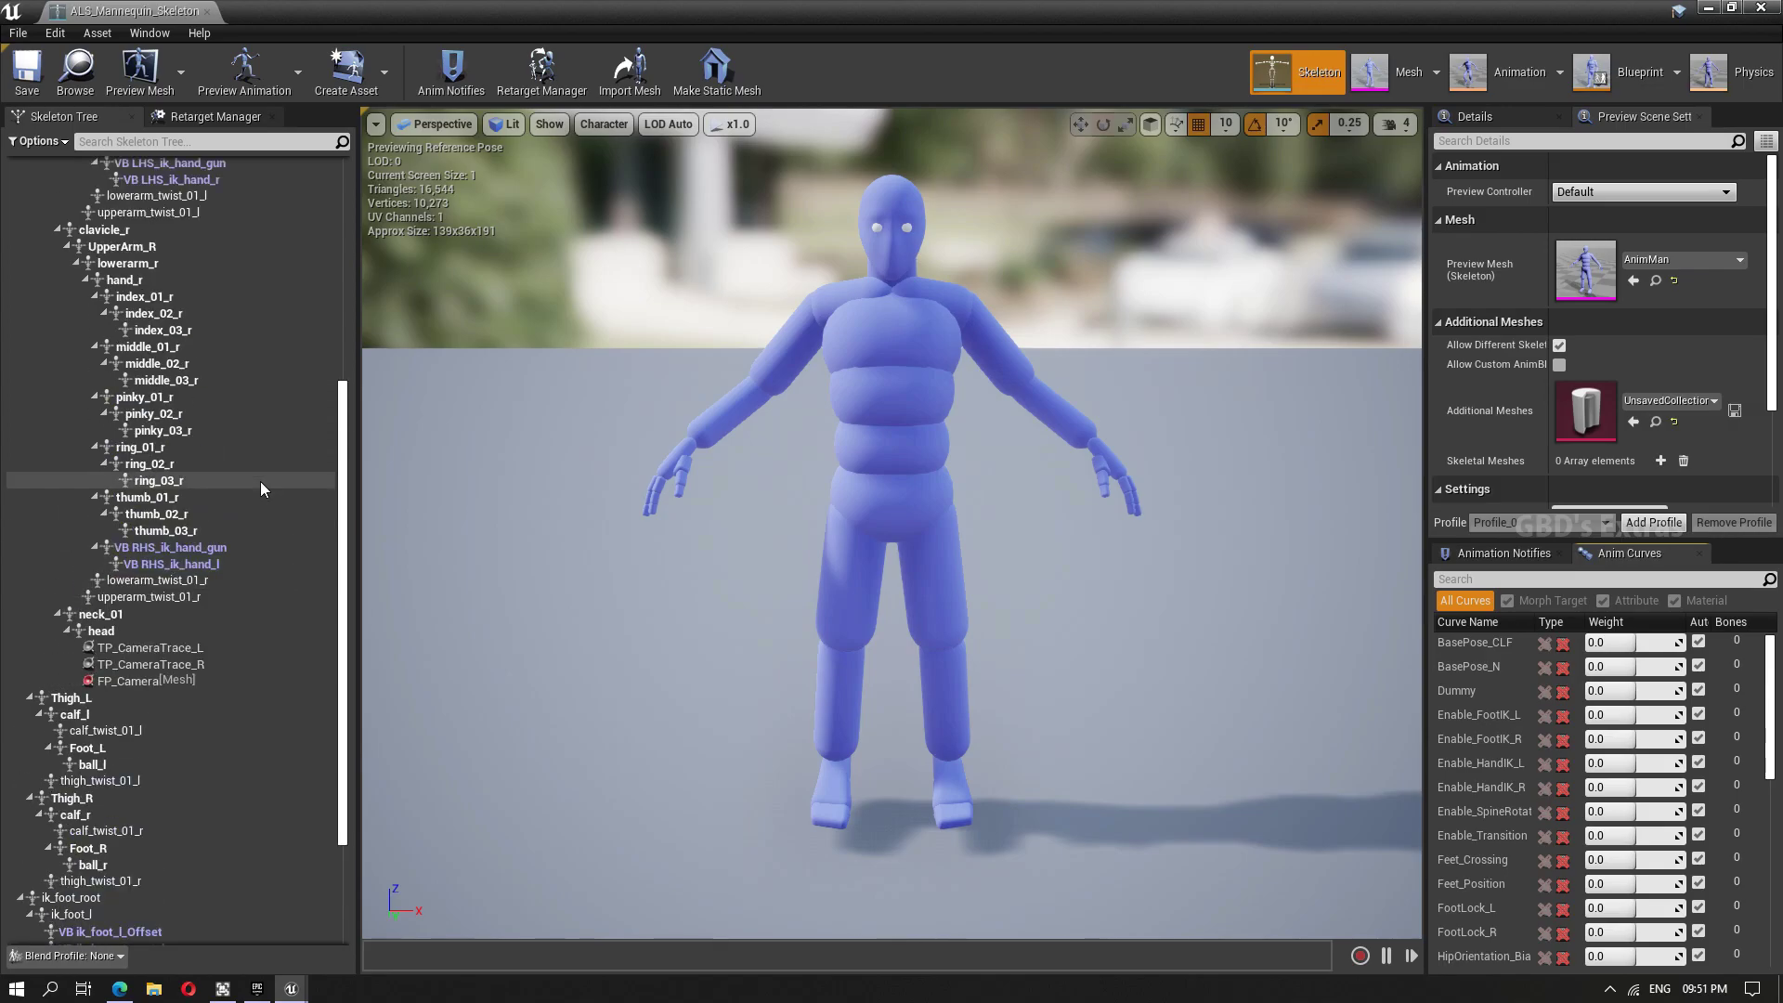
# Delete the VB LHS_ik_hand_gun and VB LHS_ik_hand_r virtual bones
pyautogui.click(223, 566)
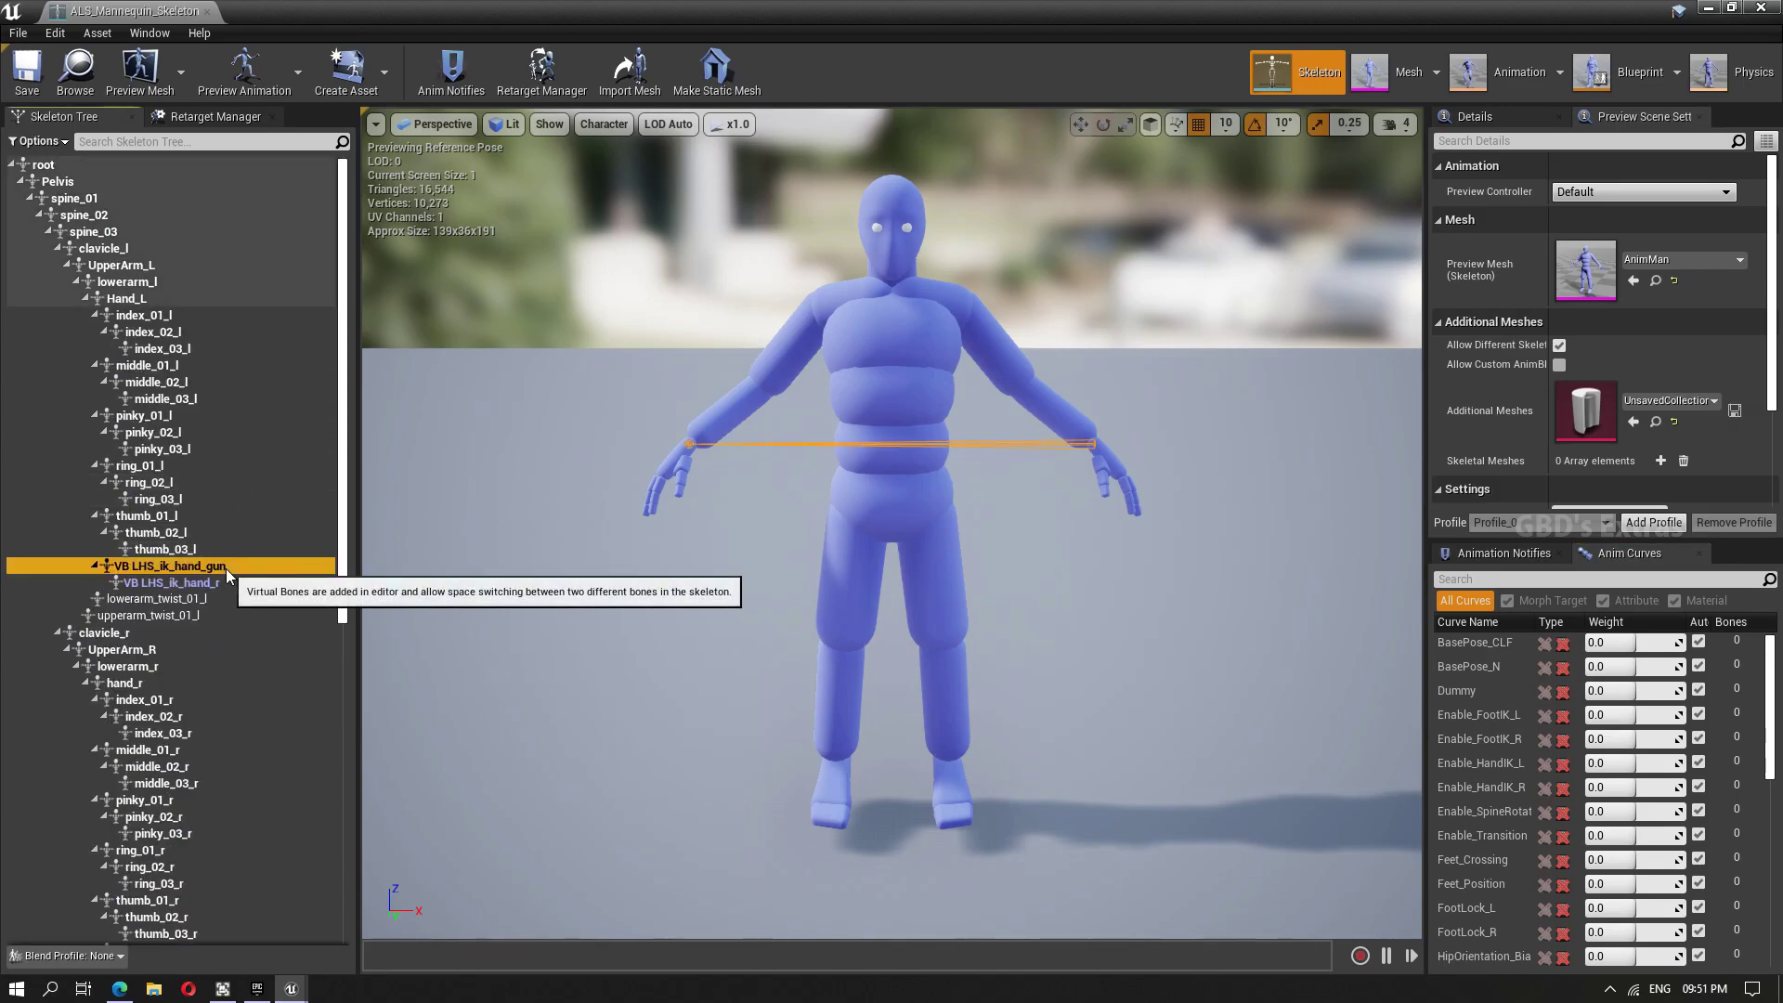
pyautogui.keyDown('ctrl'); pyautogui.click(215, 581); pyautogui.keyUp('ctrl')
pyautogui.rightClick(215, 582)
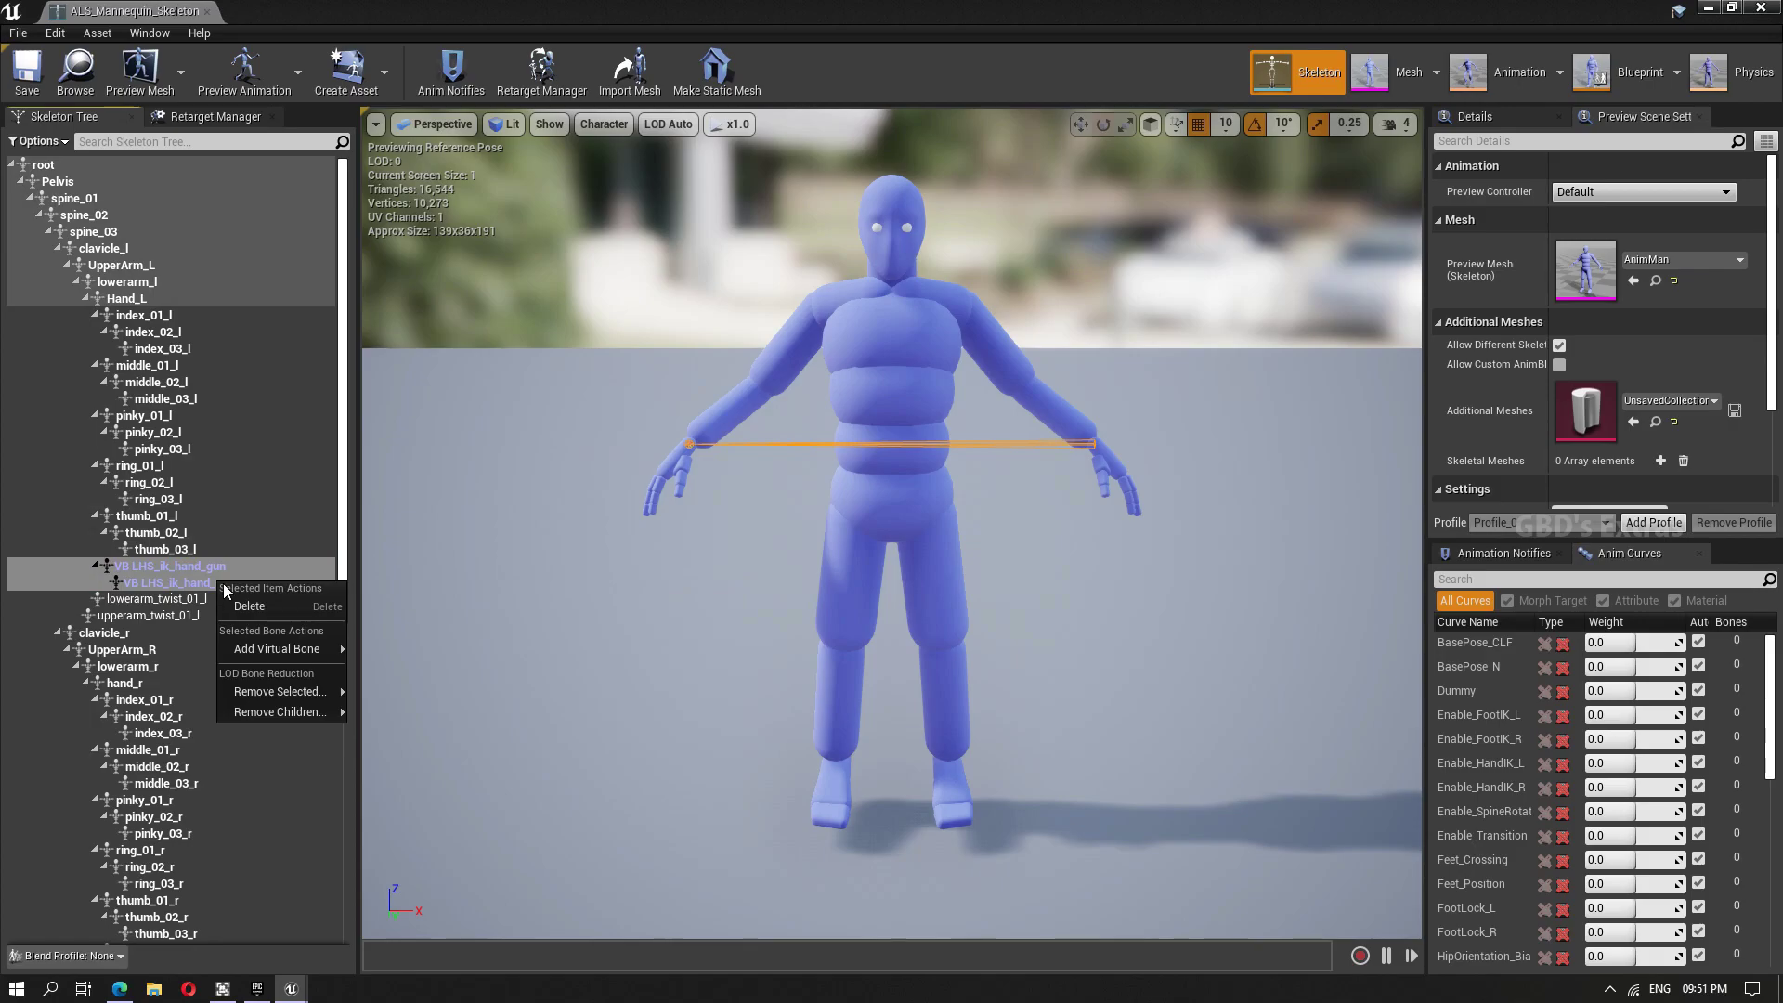
pyautogui.click(259, 609)
# Delete the VB RHS_ik_hand_gun and VB RHS_ik_hand_l virtual bones
pyautogui.scroll(-5, 260, 609)
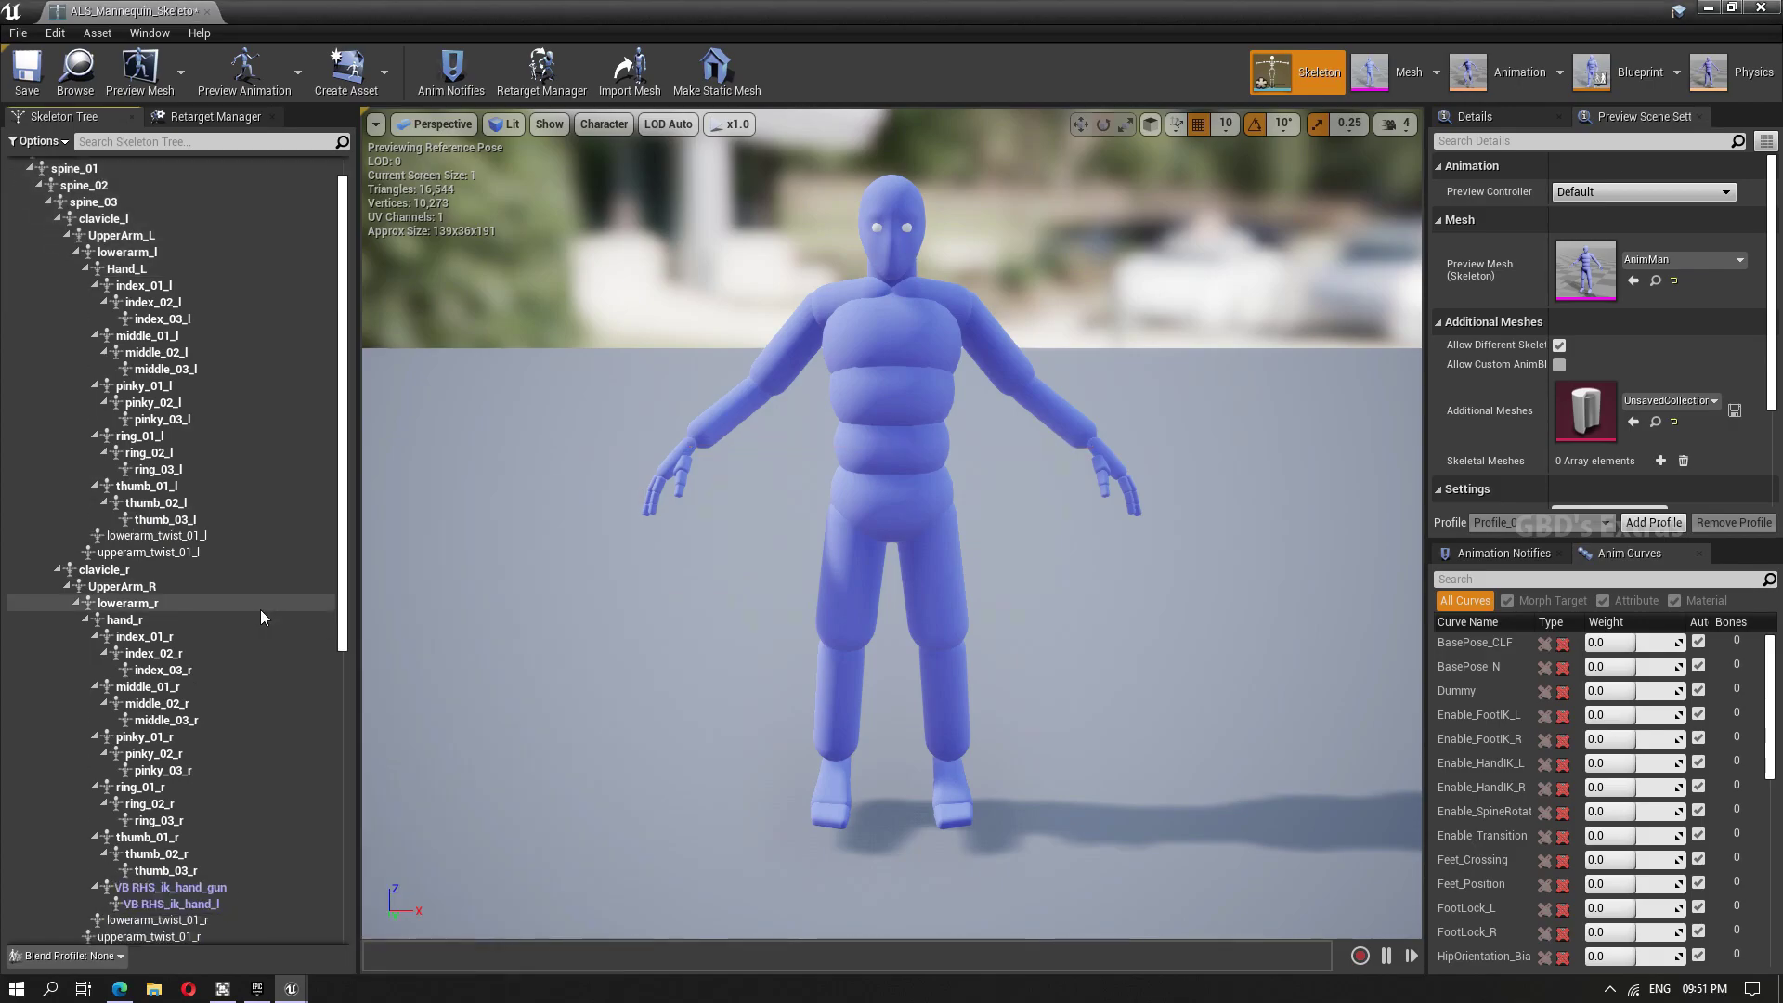
pyautogui.click(209, 678)
pyautogui.keyDown('ctrl'); pyautogui.click(201, 697); pyautogui.keyUp('ctrl')
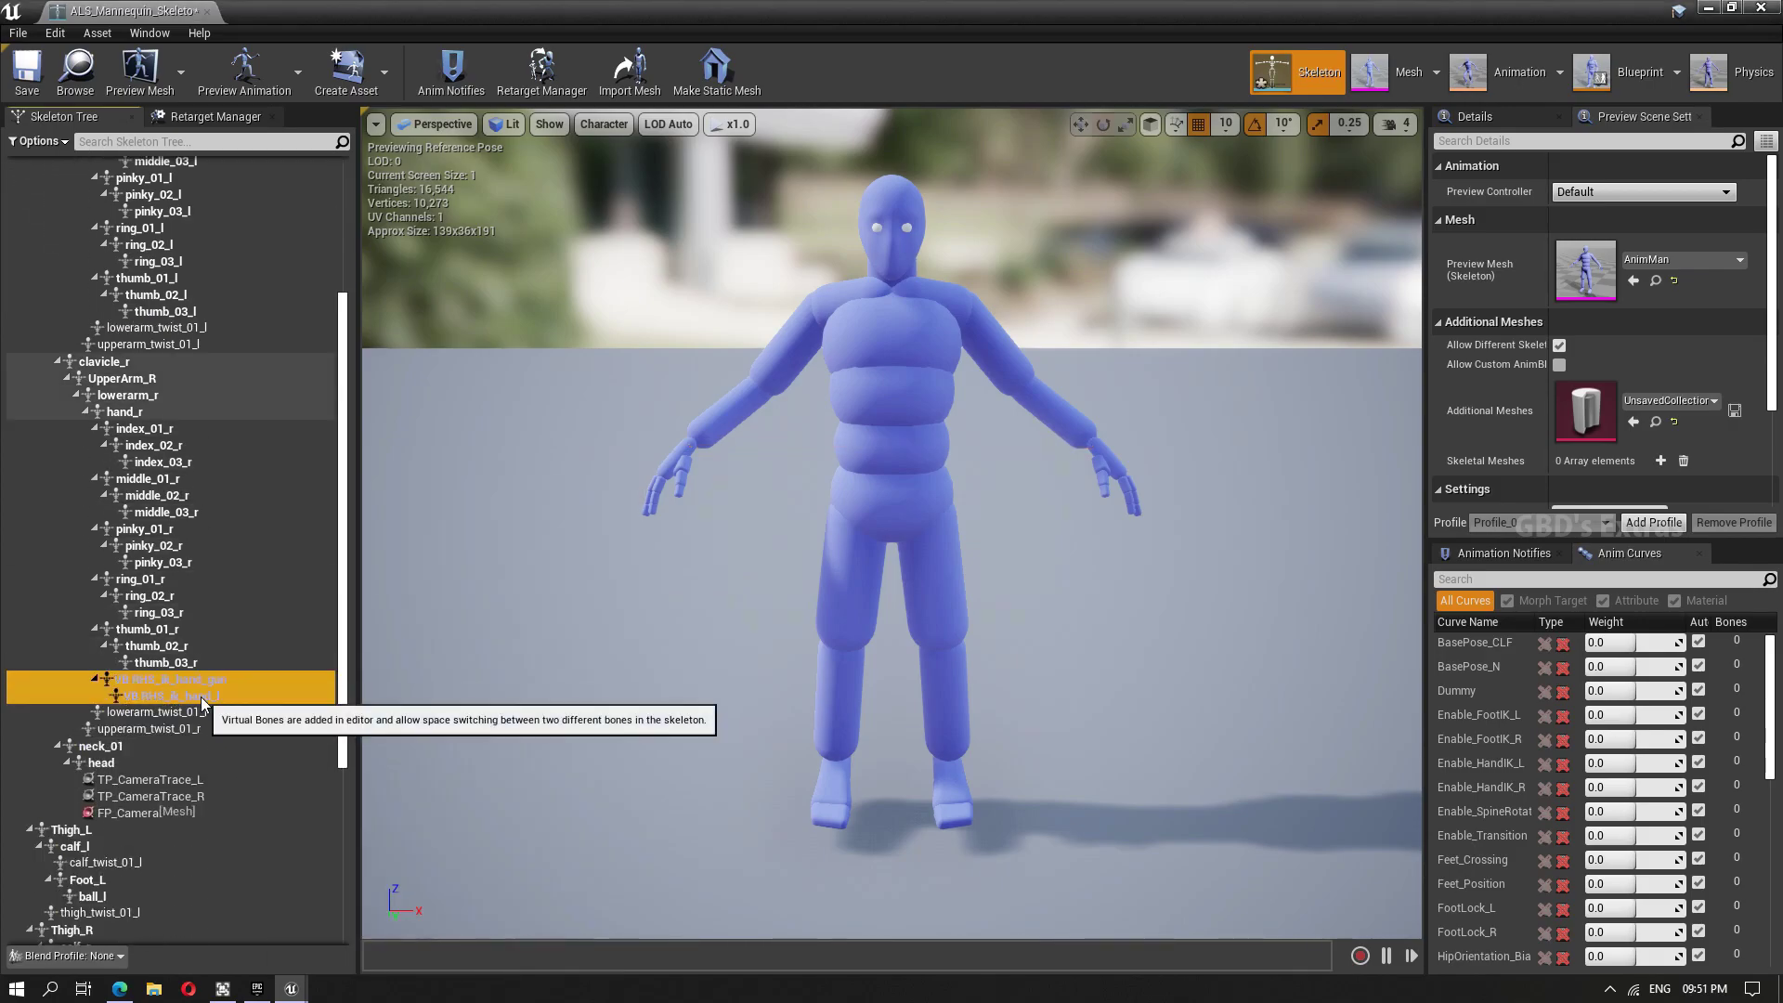
pyautogui.rightClick(200, 697)
pyautogui.click(246, 721)
# Delete the three camera trace sockets, including TP_CameraTrace_L
pyautogui.scroll(-5, 249, 706)
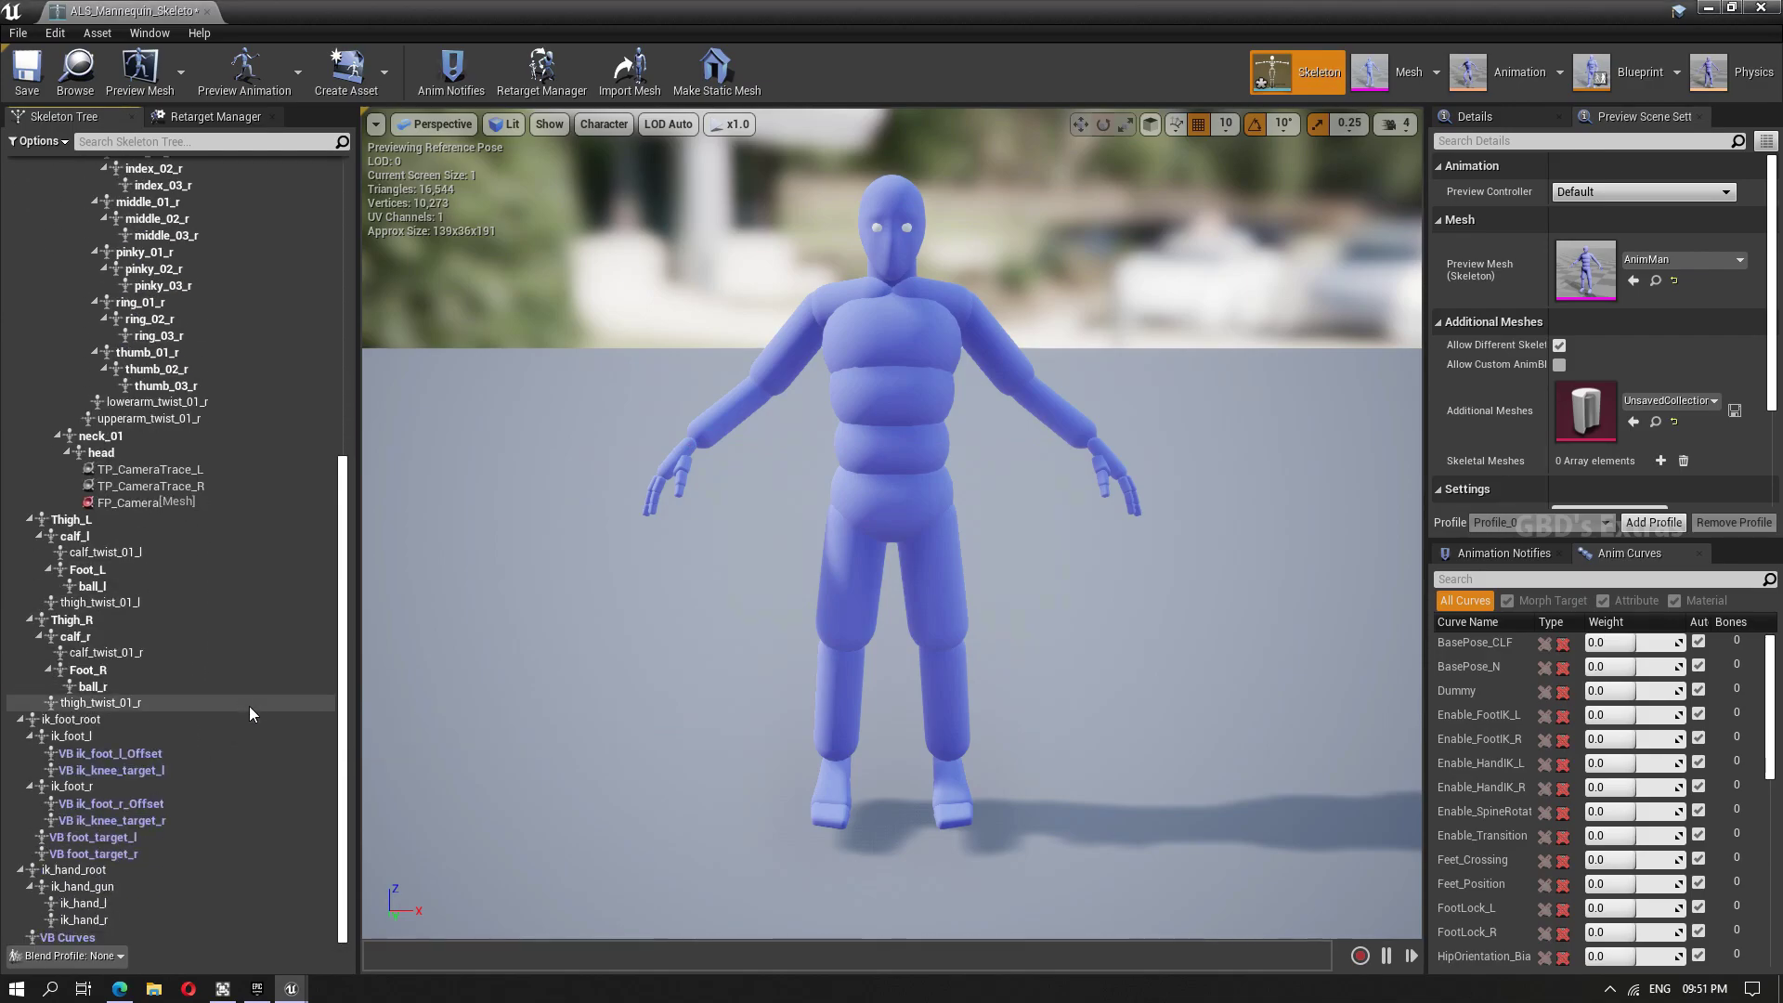
pyautogui.click(186, 469)
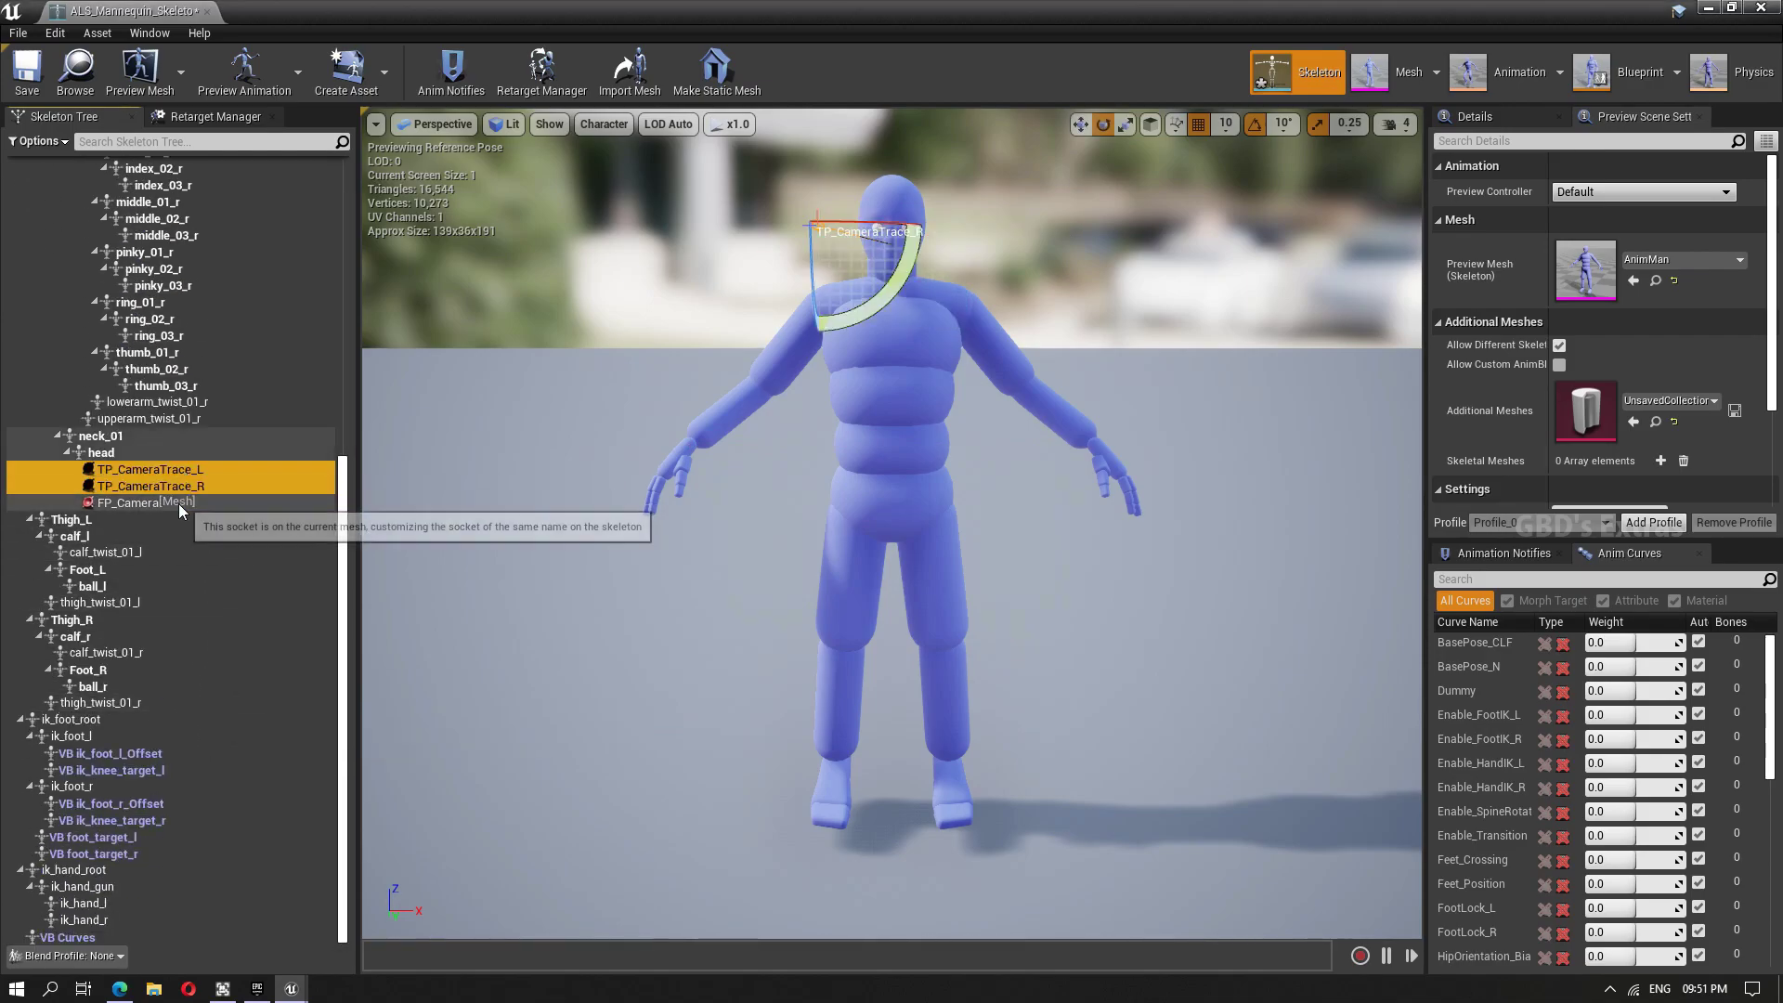
pyautogui.keyDown('shift'); pyautogui.click(179, 503); pyautogui.keyUp('shift')
pyautogui.rightClick(182, 504)
pyautogui.click(217, 527)
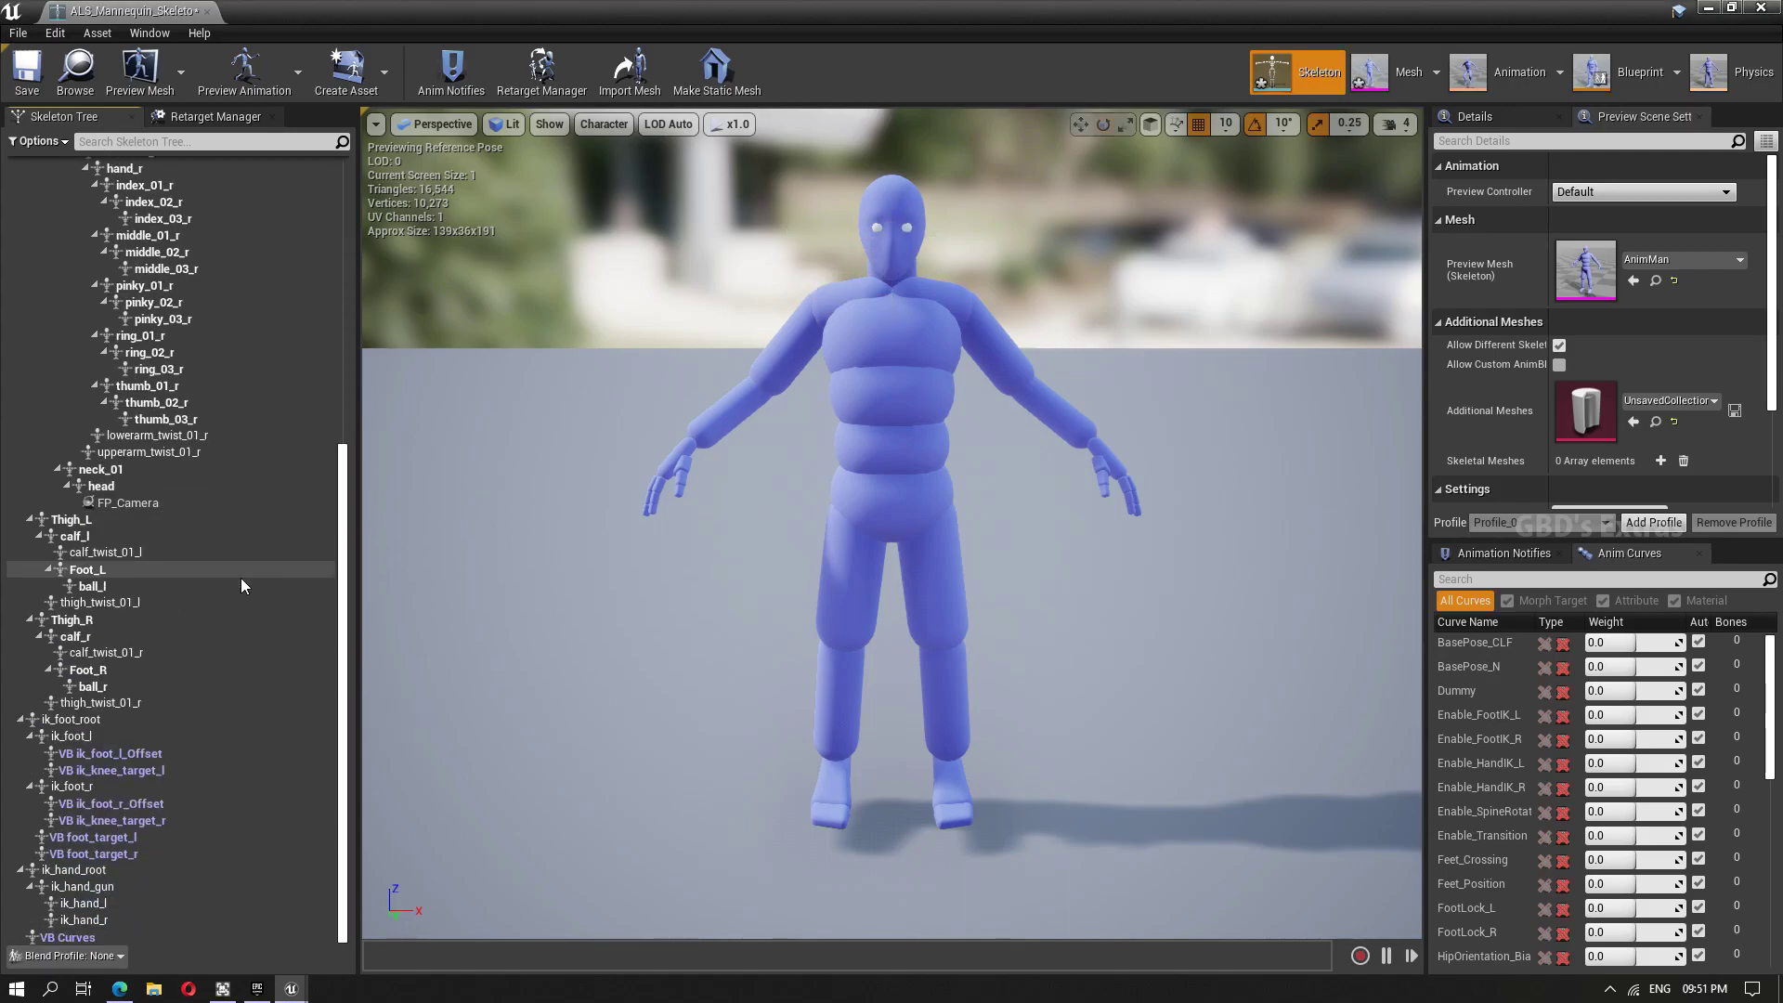
# Delete the foot virtual bones: ik_foot offsets, ik_knee targets and foot_target left and right
pyautogui.click(167, 753)
pyautogui.keyDown('shift'); pyautogui.click(158, 770); pyautogui.keyUp('shift')
pyautogui.keyDown('ctrl'); pyautogui.click(149, 804); pyautogui.keyUp('ctrl')
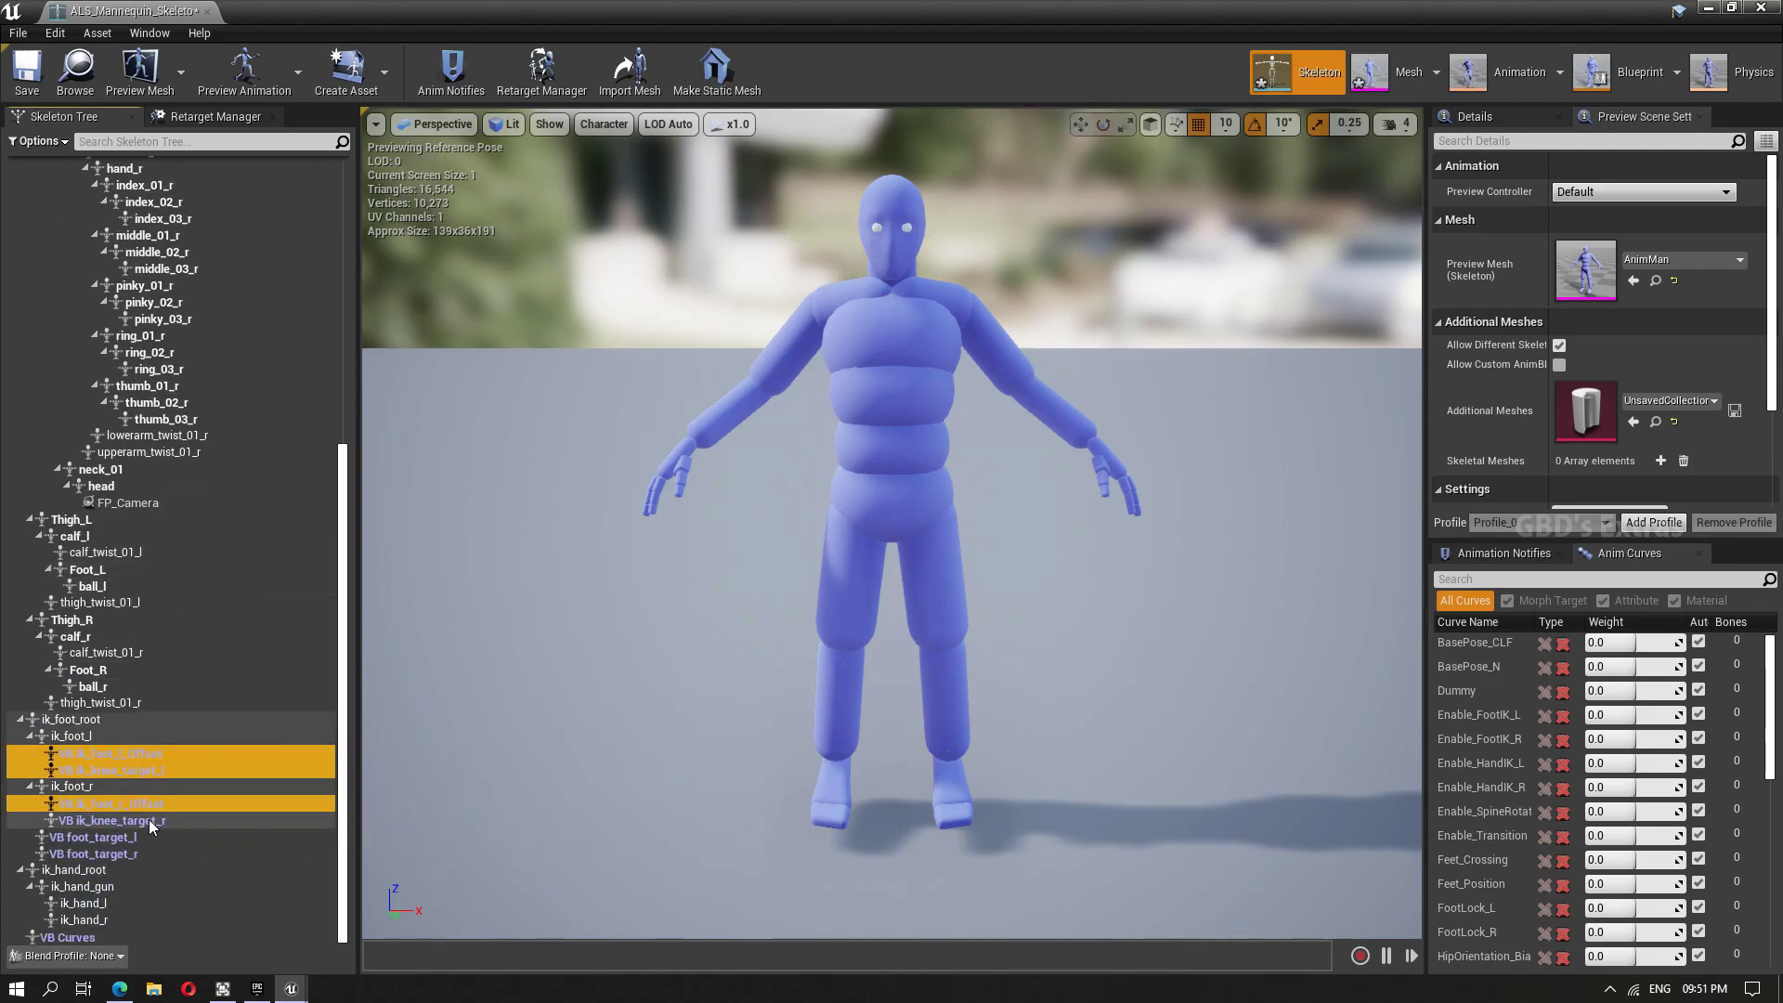
pyautogui.keyDown('ctrl'); pyautogui.click(139, 820); pyautogui.keyUp('ctrl')
pyautogui.keyDown('ctrl'); pyautogui.click(116, 836); pyautogui.keyUp('ctrl')
pyautogui.keyDown('ctrl'); pyautogui.click(124, 854); pyautogui.keyUp('ctrl')
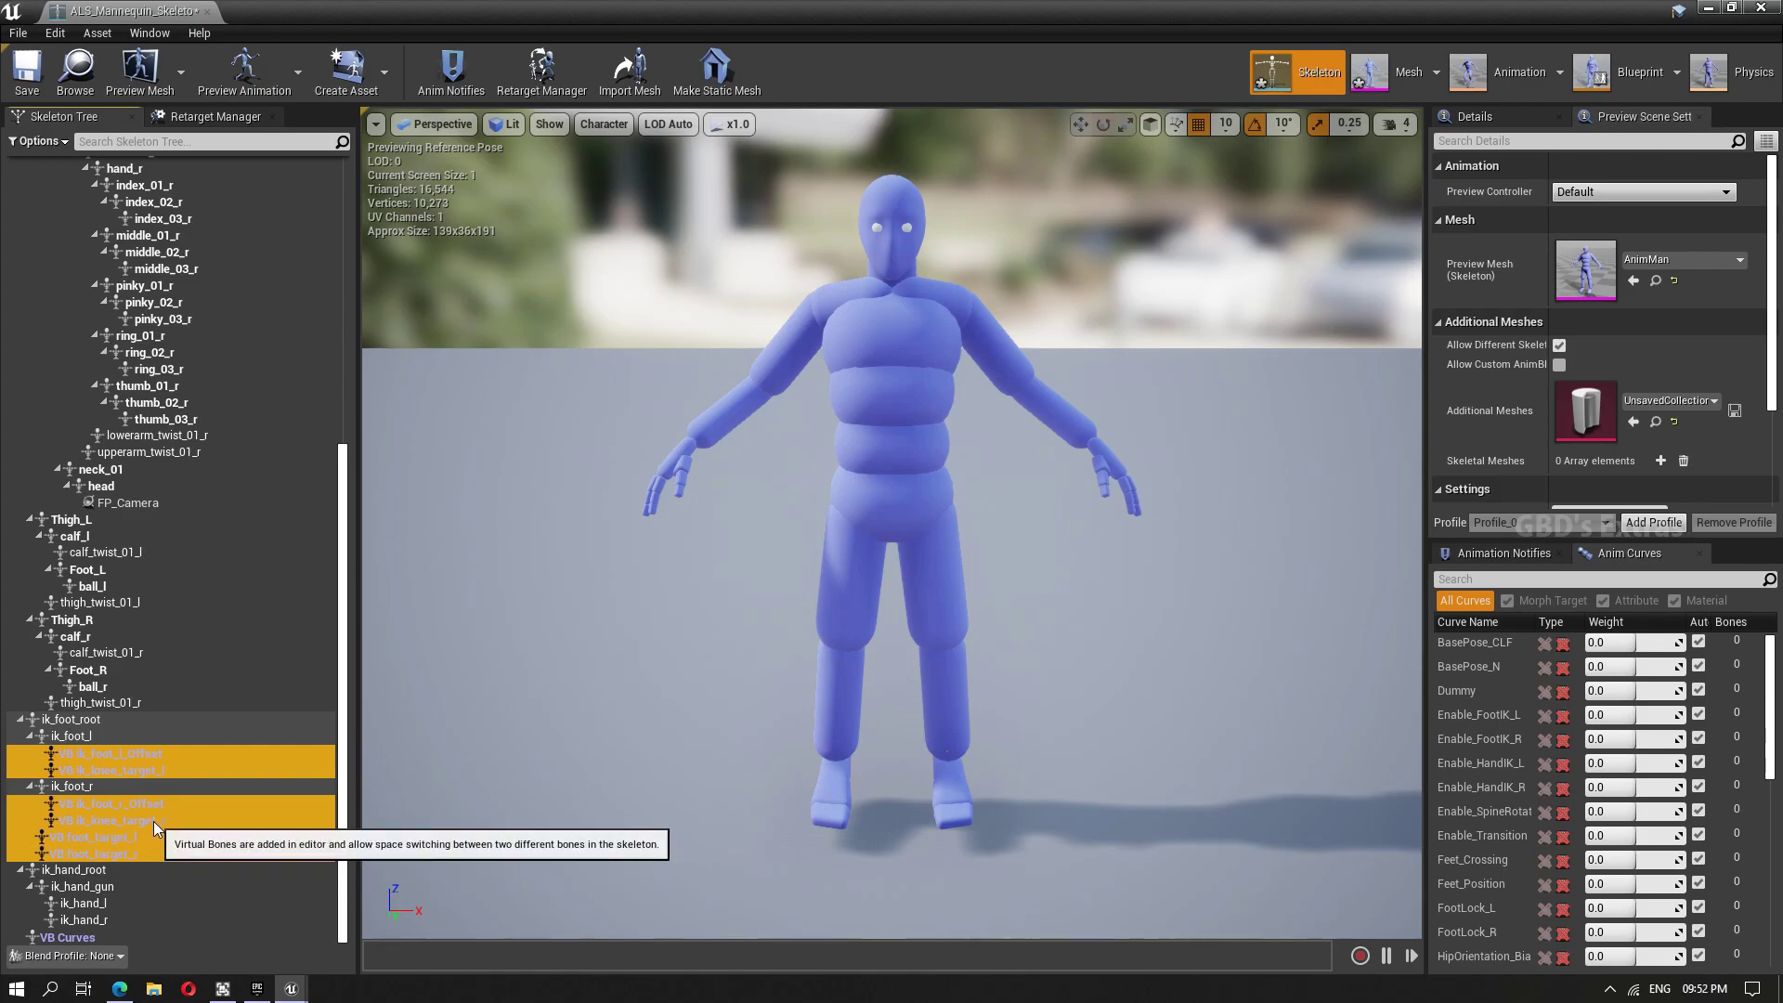
pyautogui.rightClick(153, 821)
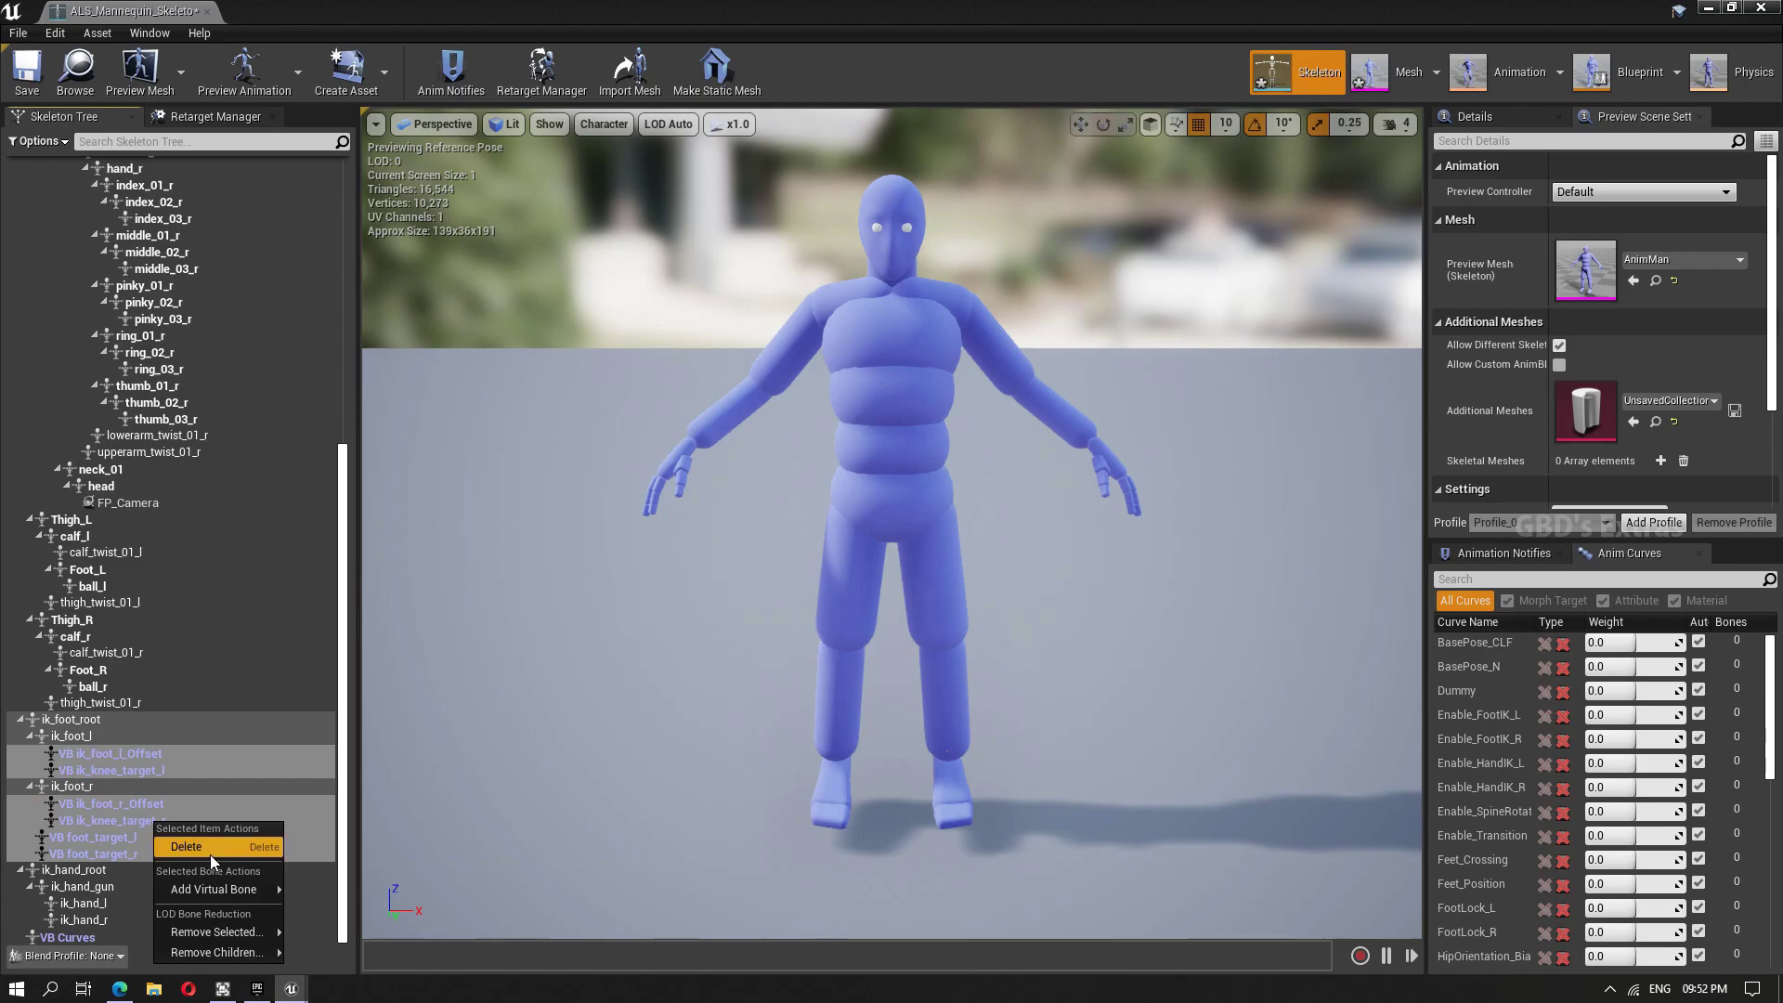
pyautogui.click(215, 847)
# Delete the VB Curves virtual bone and save the skeleton
pyautogui.scroll(-8, 260, 828)
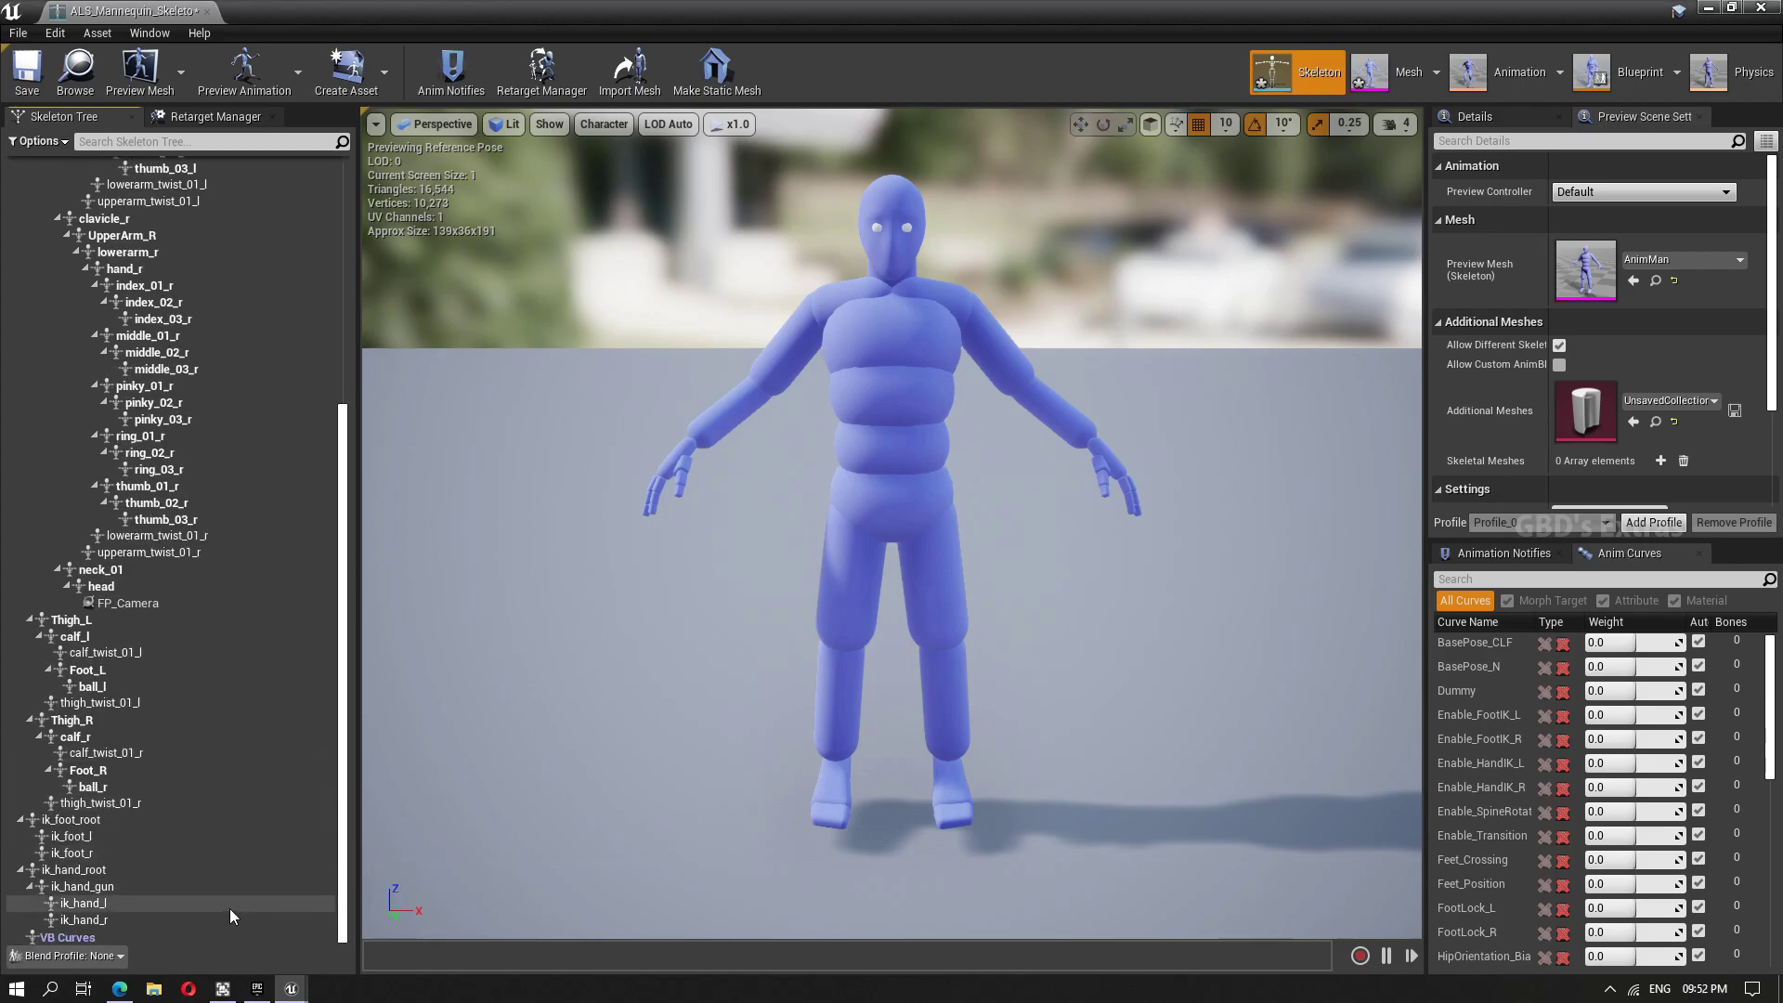
pyautogui.rightClick(63, 937)
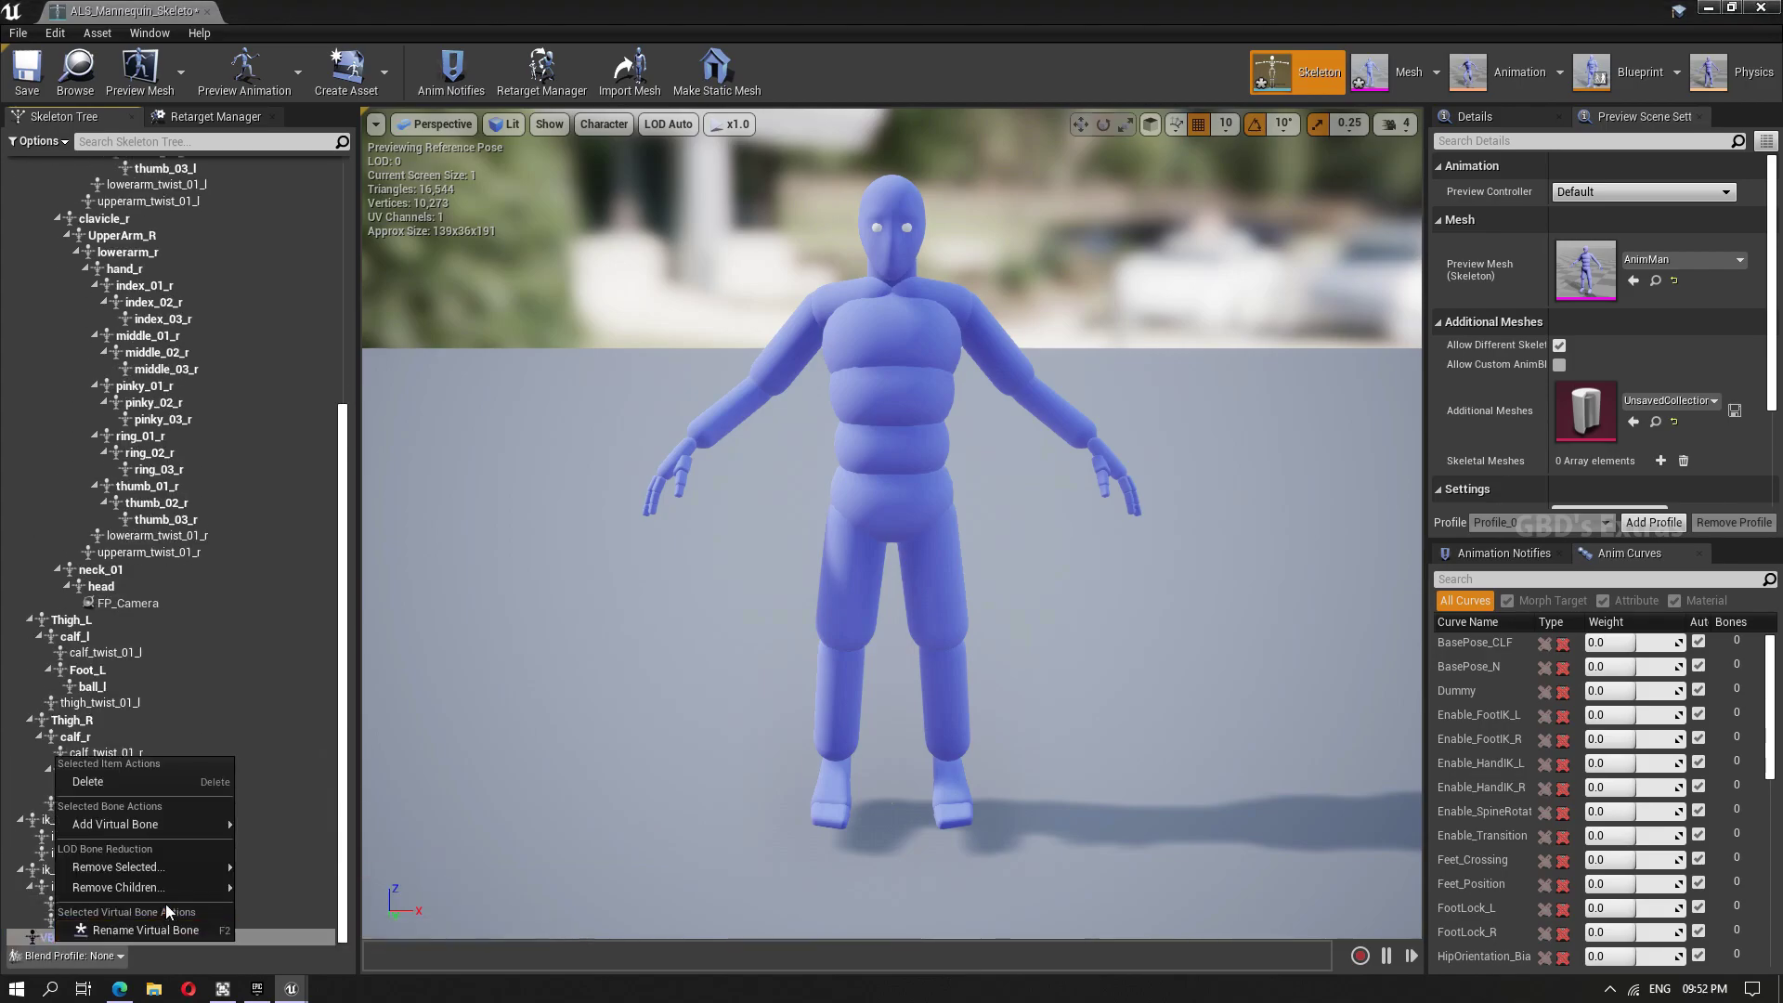
pyautogui.click(126, 789)
pyautogui.click(270, 783)
pyautogui.scroll(-5, 270, 790)
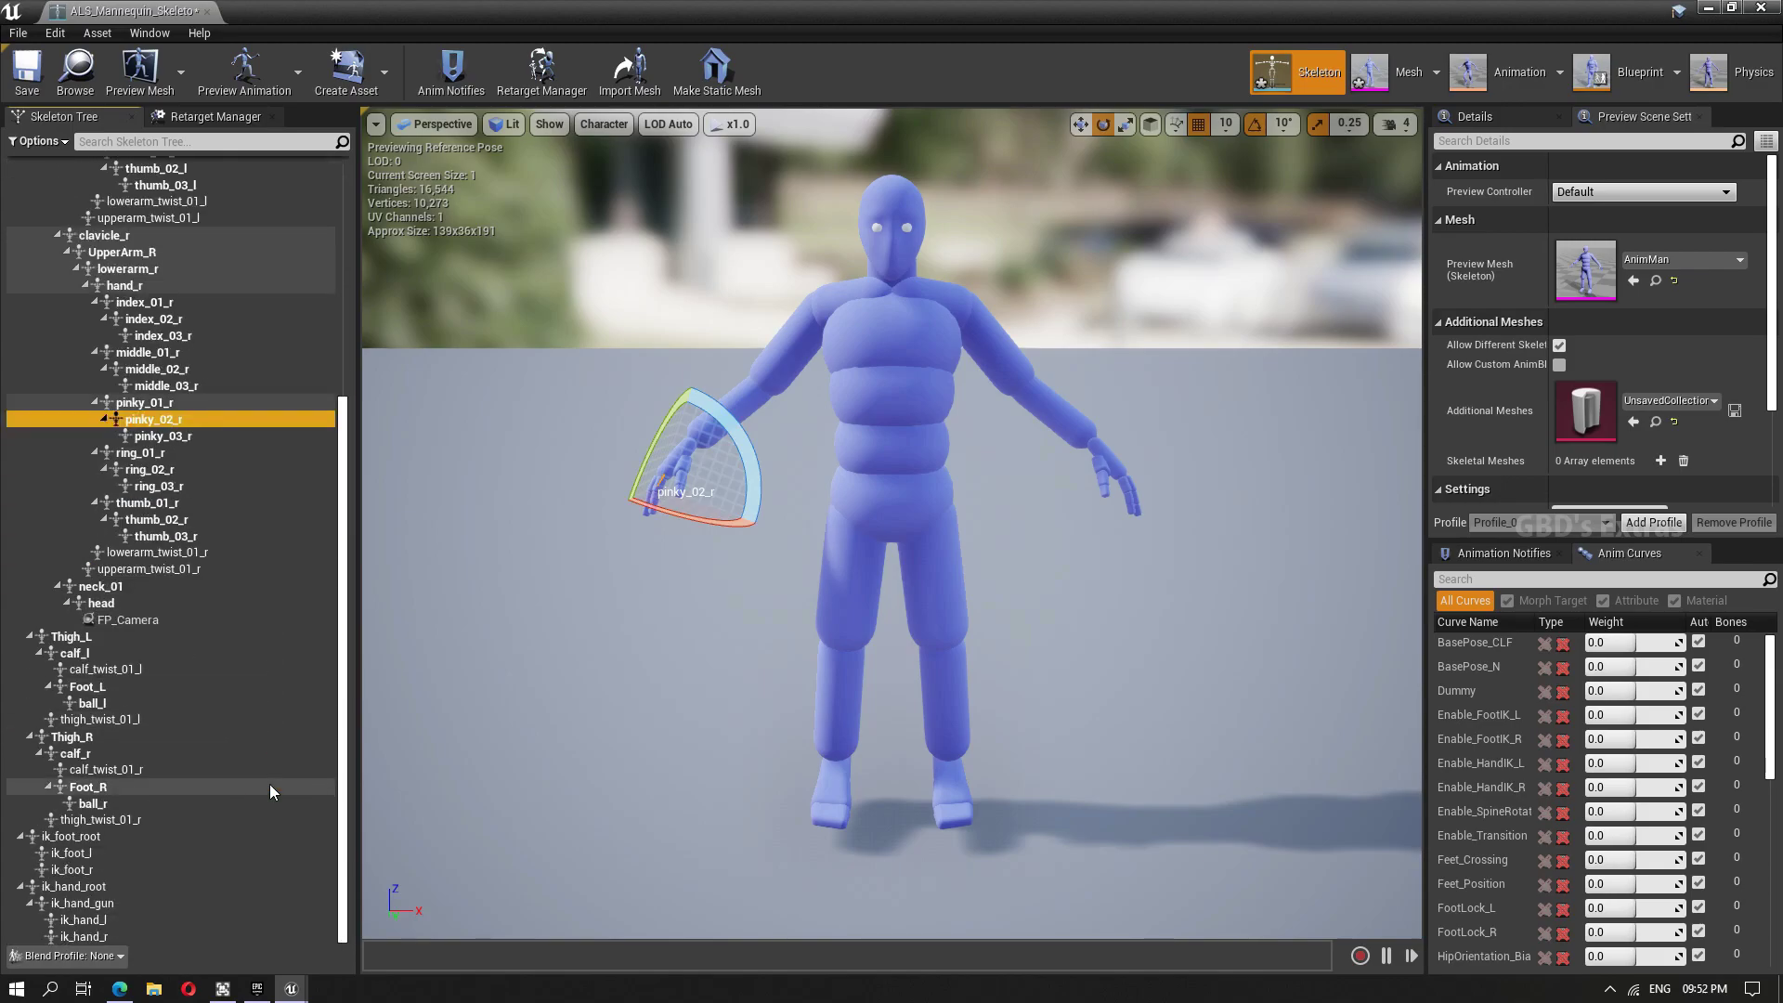
pyautogui.scroll(5, 269, 790)
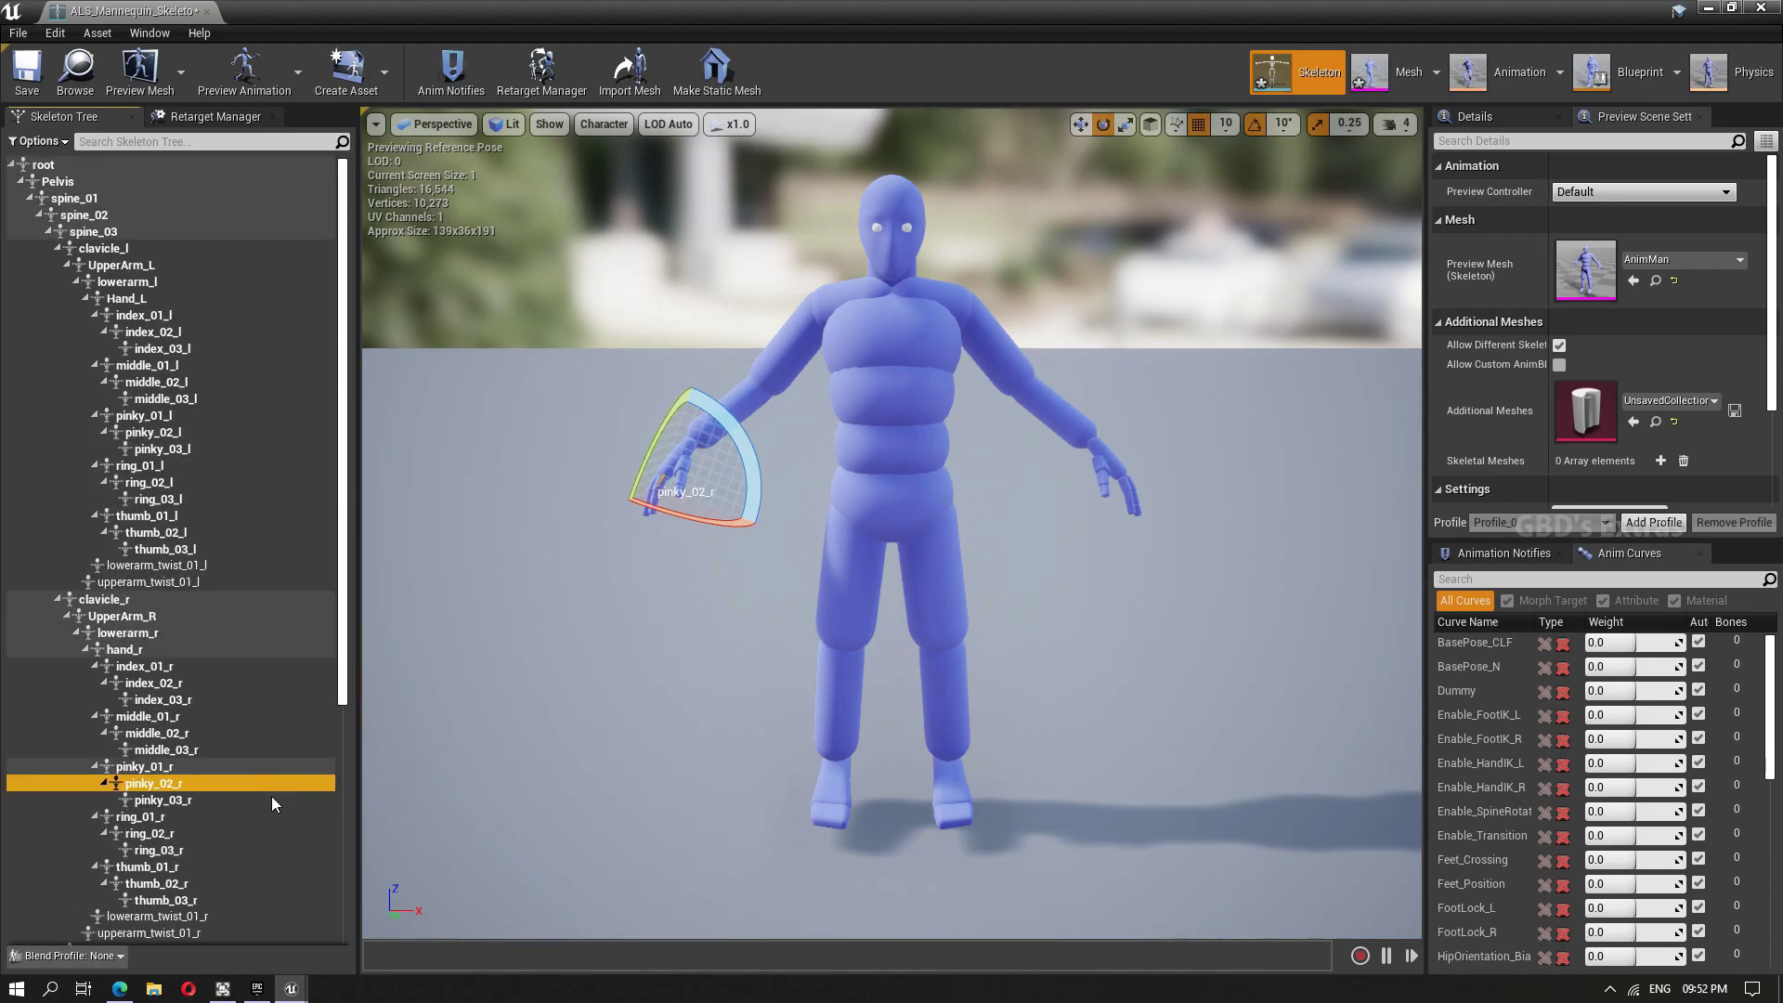
pyautogui.click(26, 77)
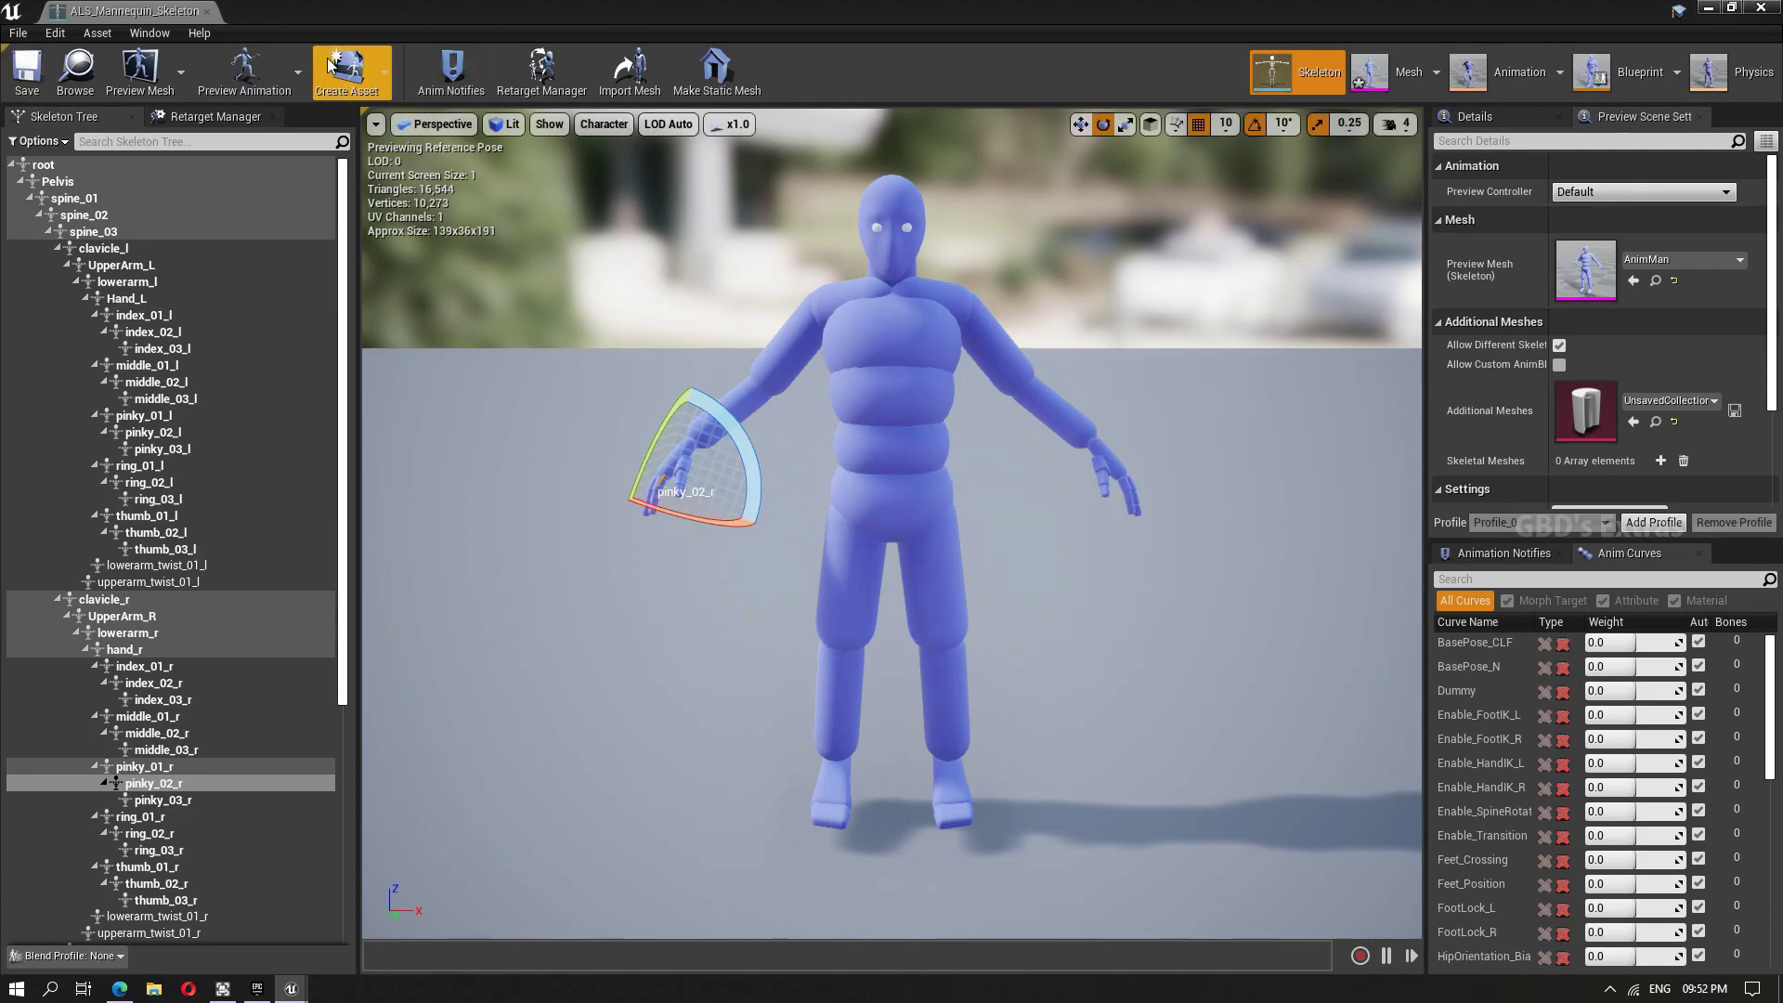
# Close the skeleton asset and save the unsaved package with Save All
pyautogui.click(206, 11)
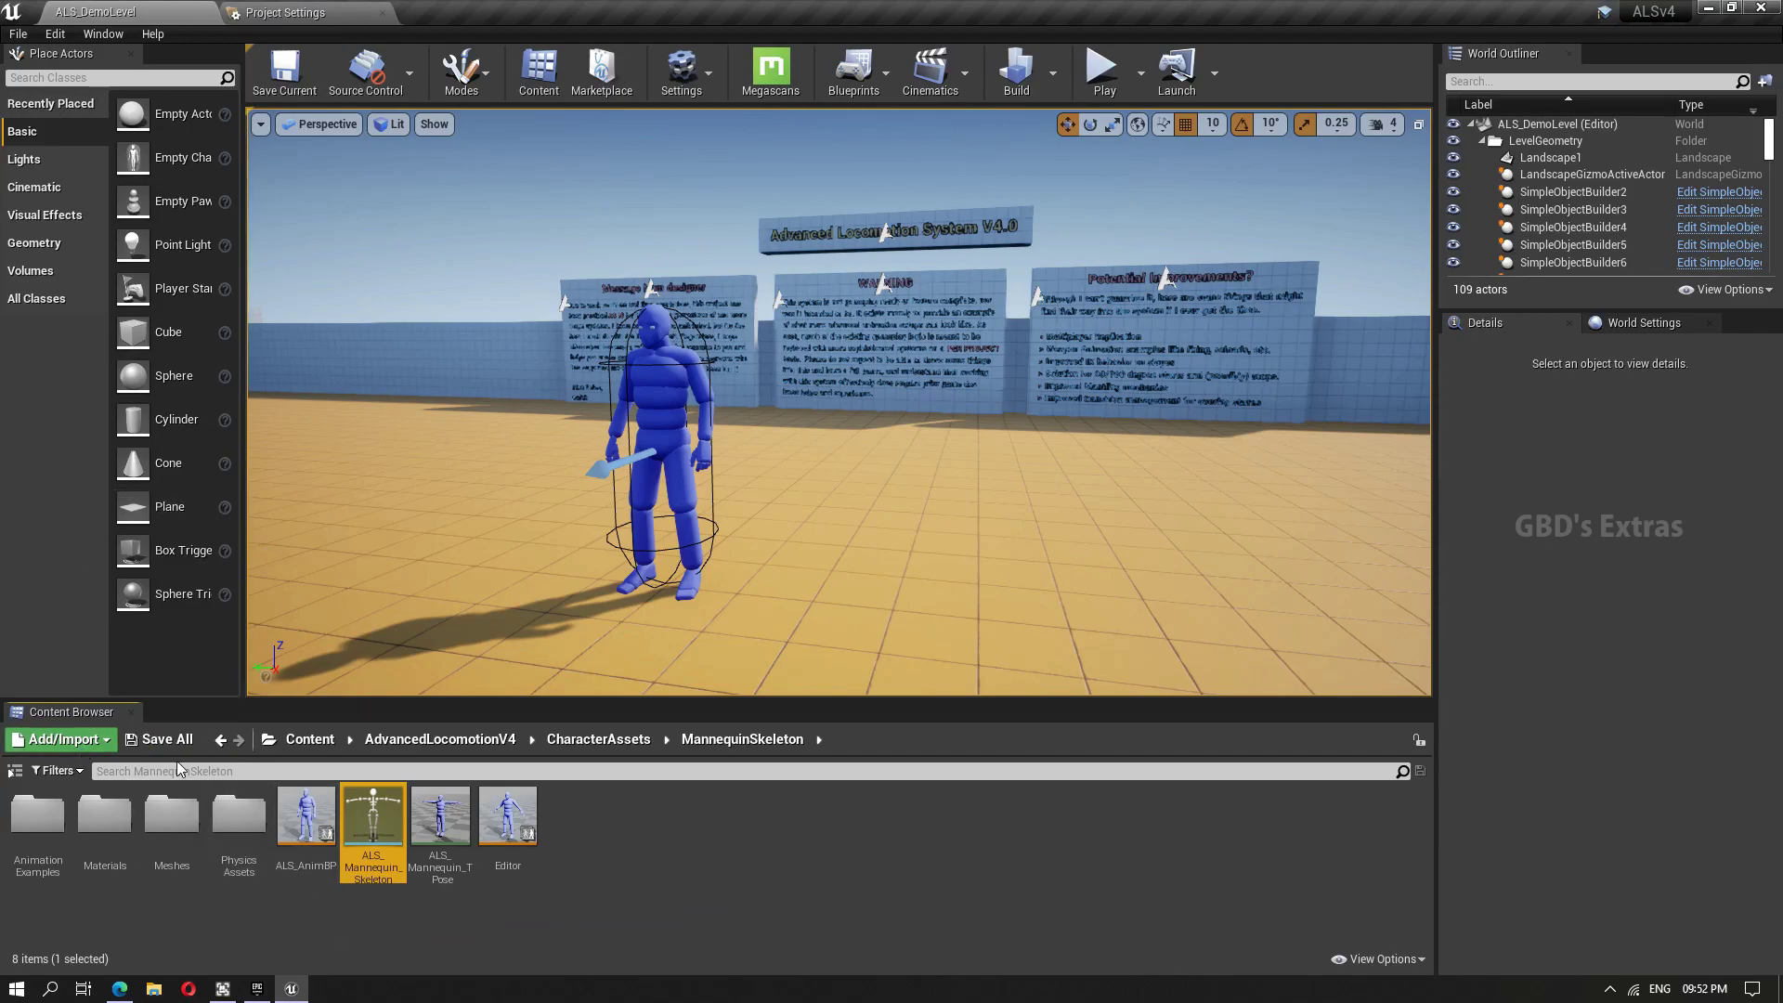
pyautogui.click(159, 739)
pyautogui.click(1055, 673)
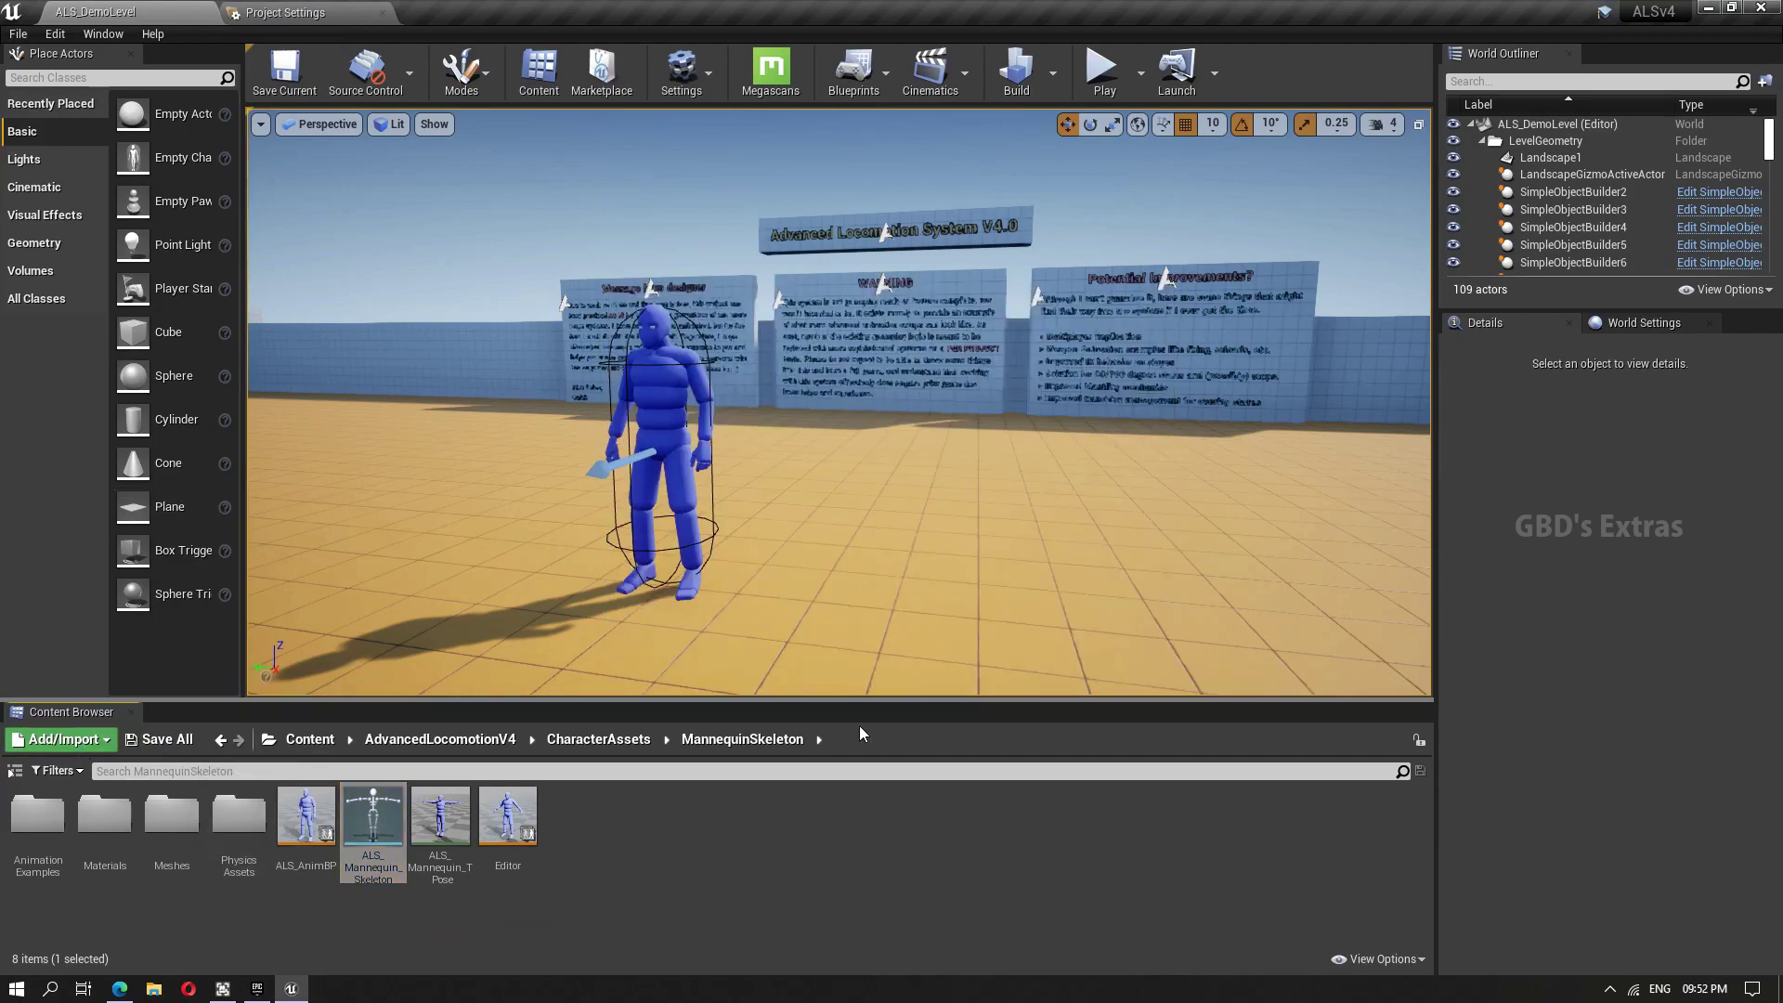
pyautogui.click(713, 907)
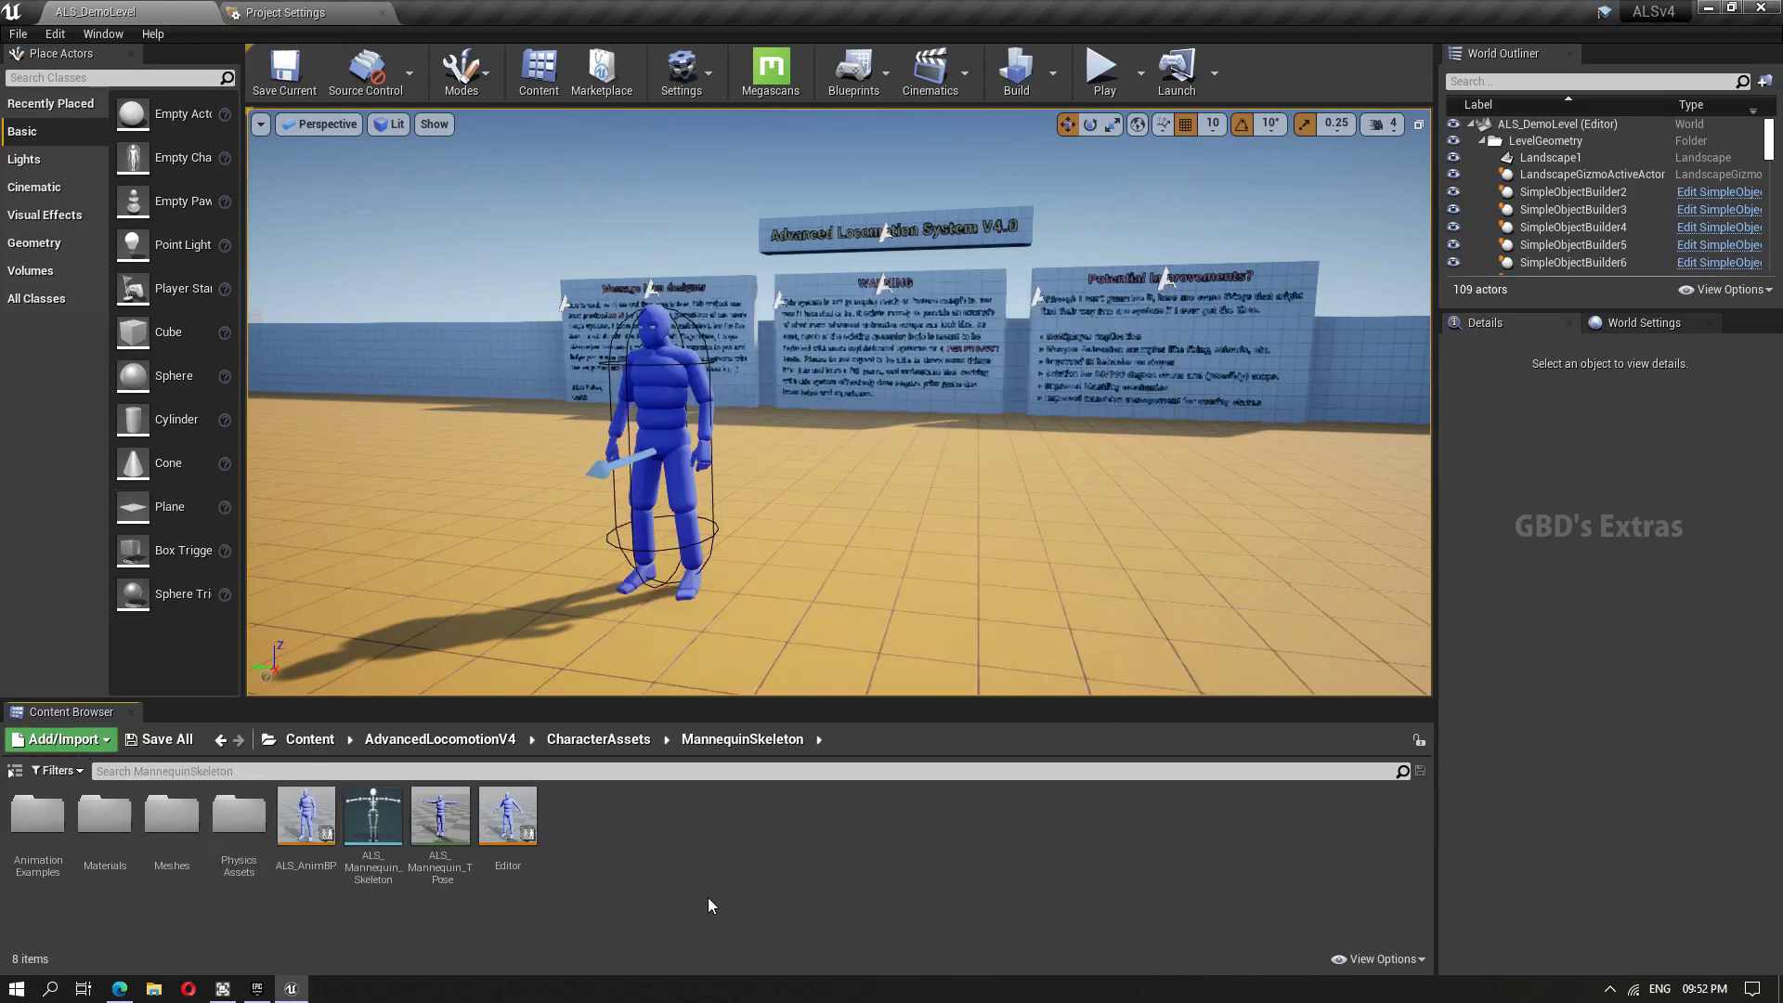
# Browse into AnimationExamples/Actions and review its 24 animations
pyautogui.doubleClick(56, 826)
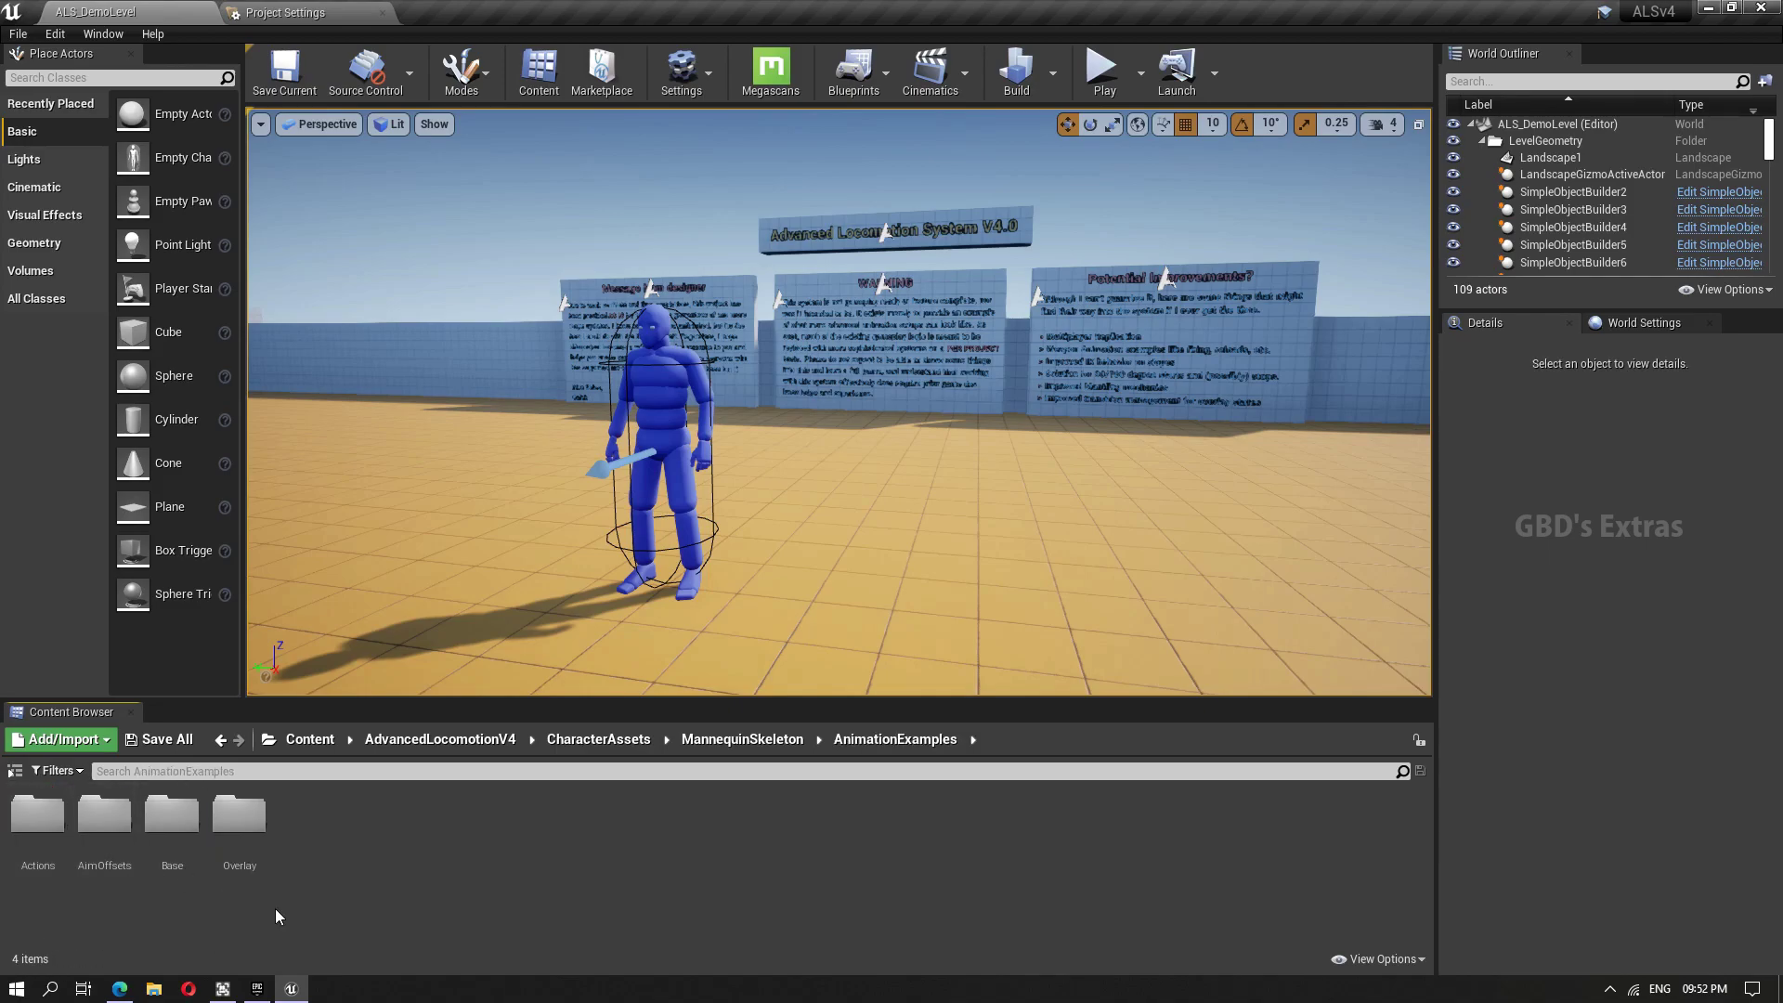
pyautogui.doubleClick(37, 816)
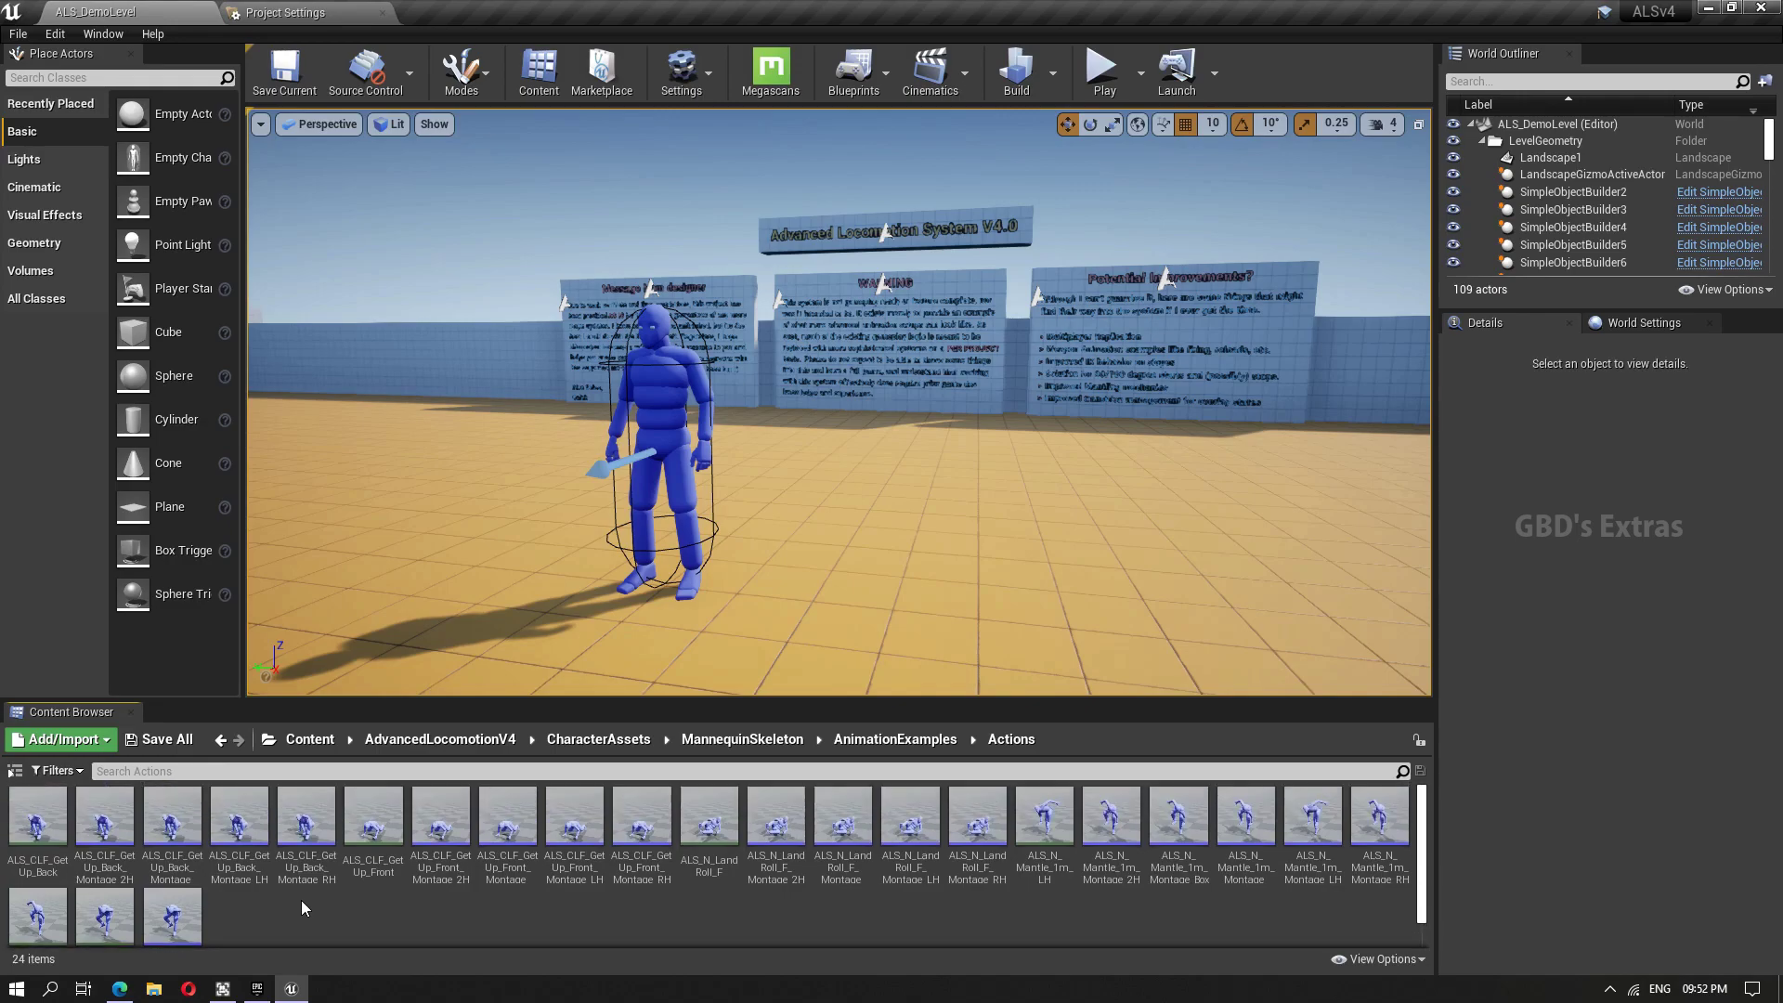
pyautogui.scroll(-1, 301, 901)
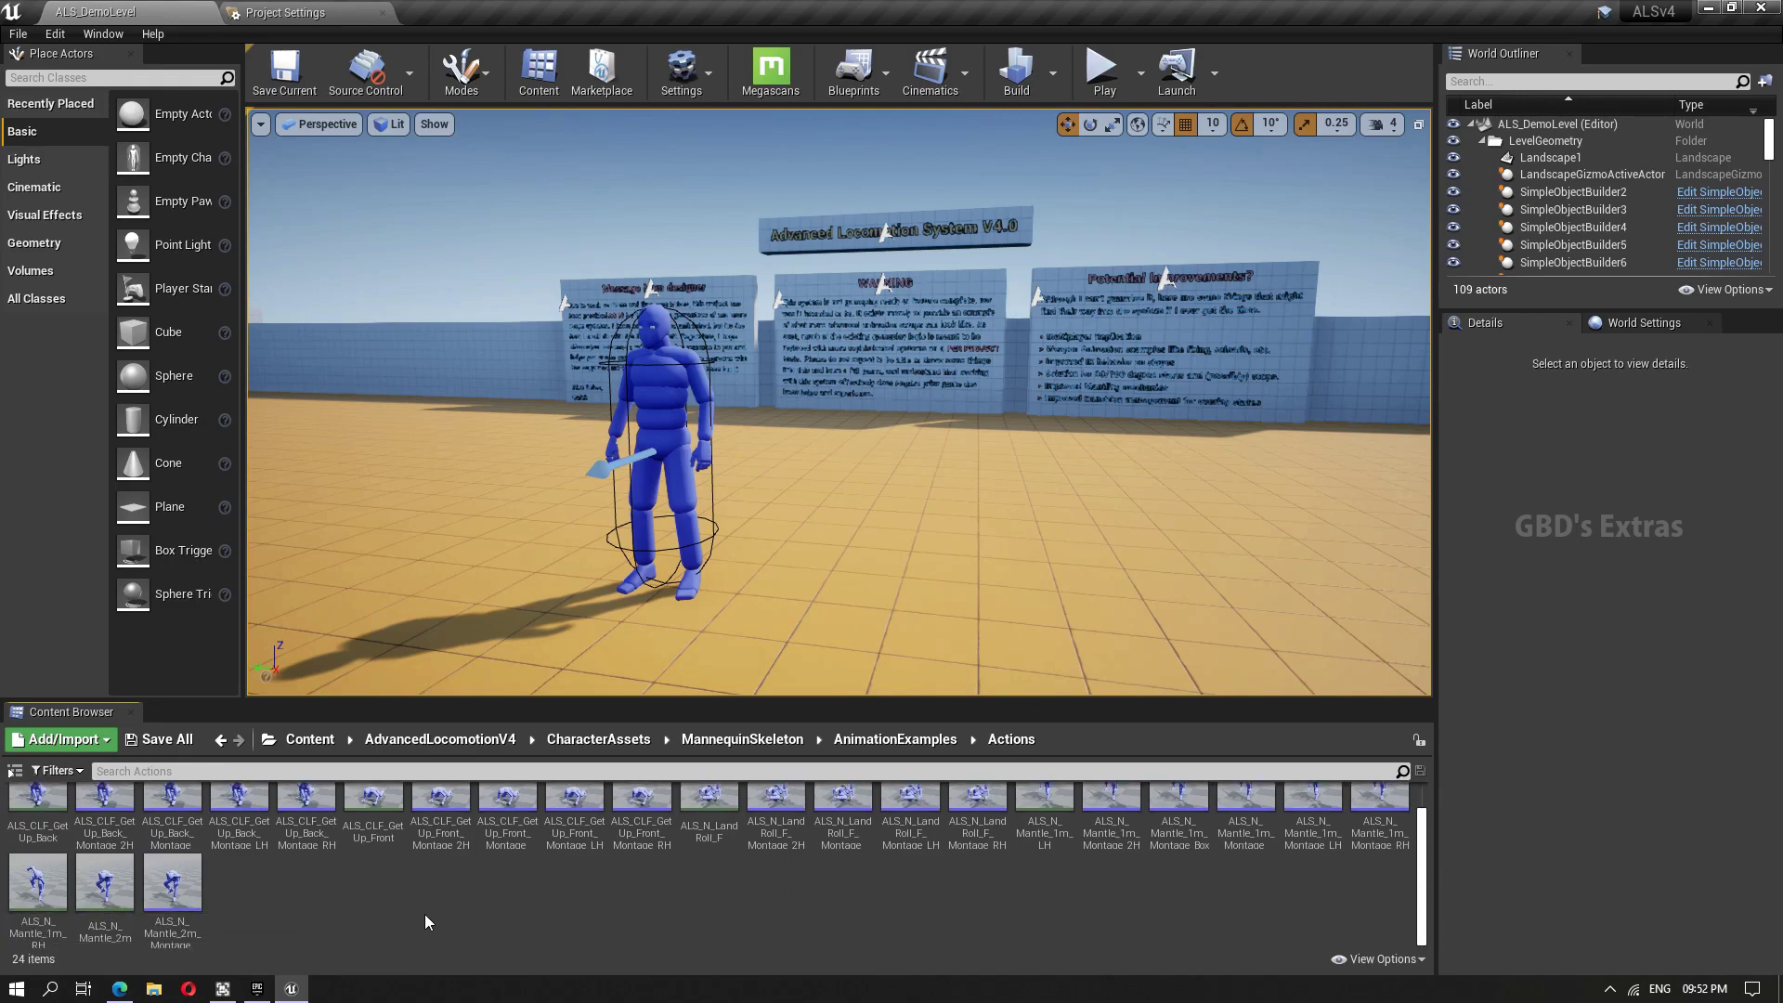
pyautogui.scroll(1, 432, 925)
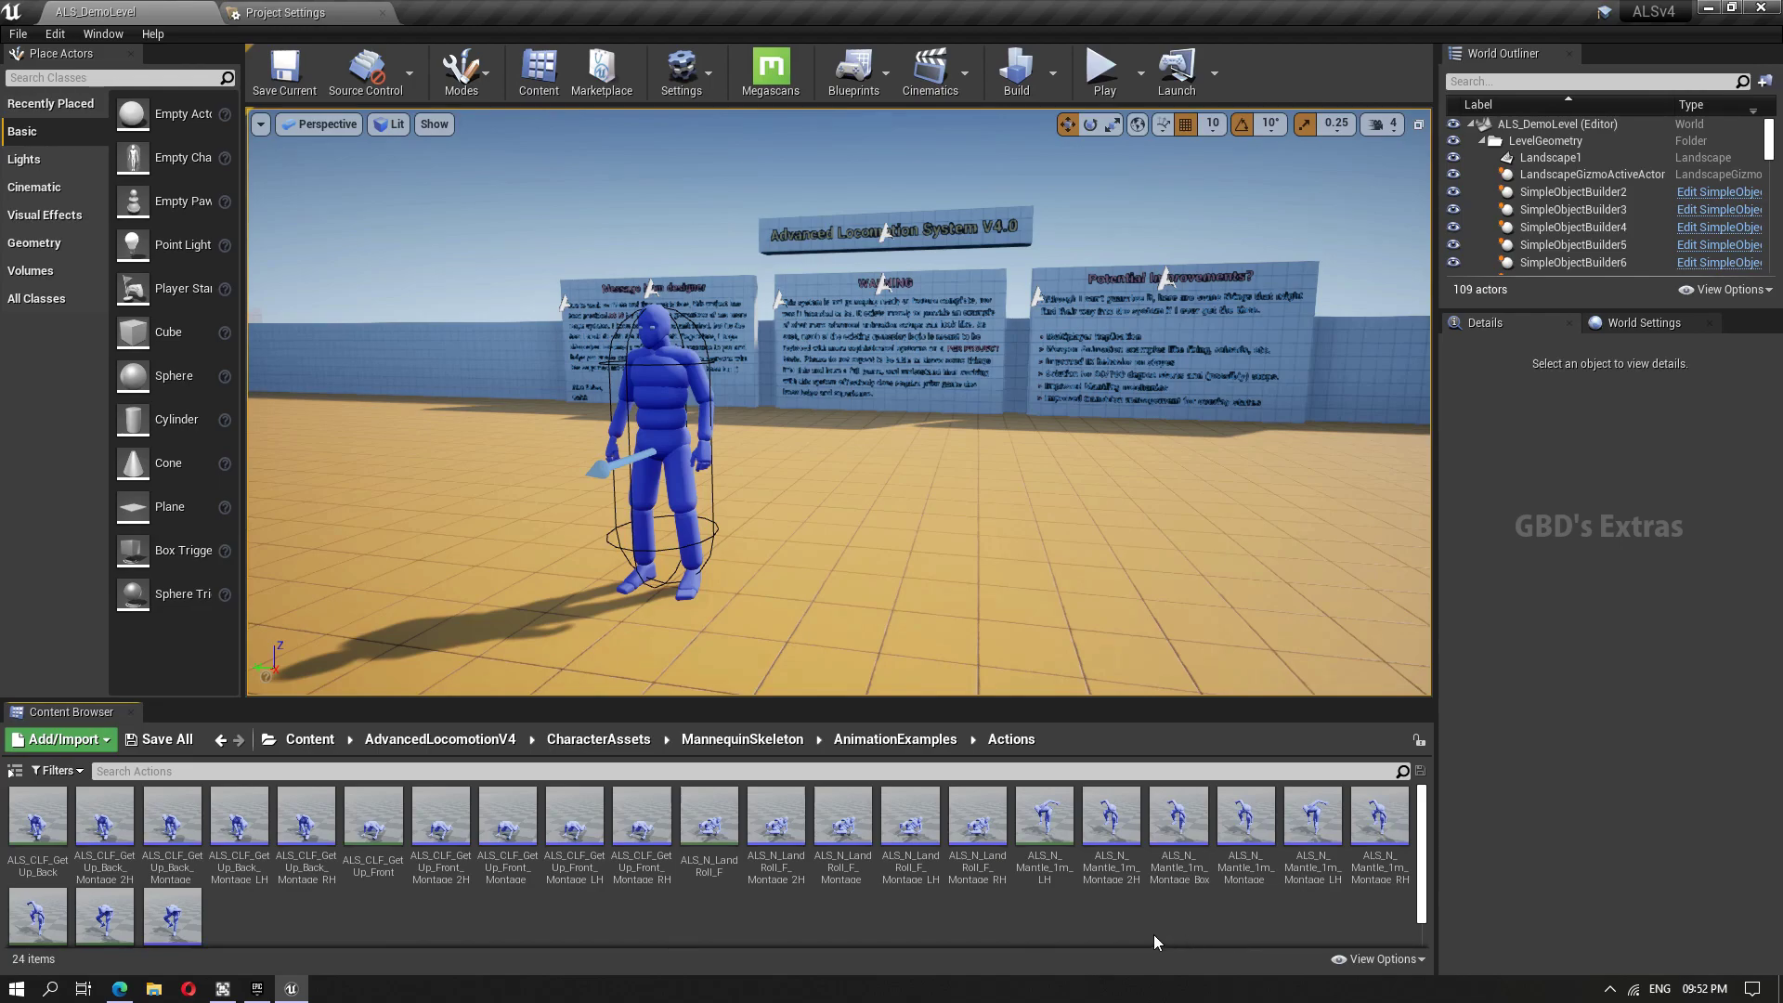
# Filter the Actions folder by 'mantle' and select ALS_N_Mantle_1m_LH, 1m_RH and 2m
pyautogui.click(1028, 771)
pyautogui.write('mantle')
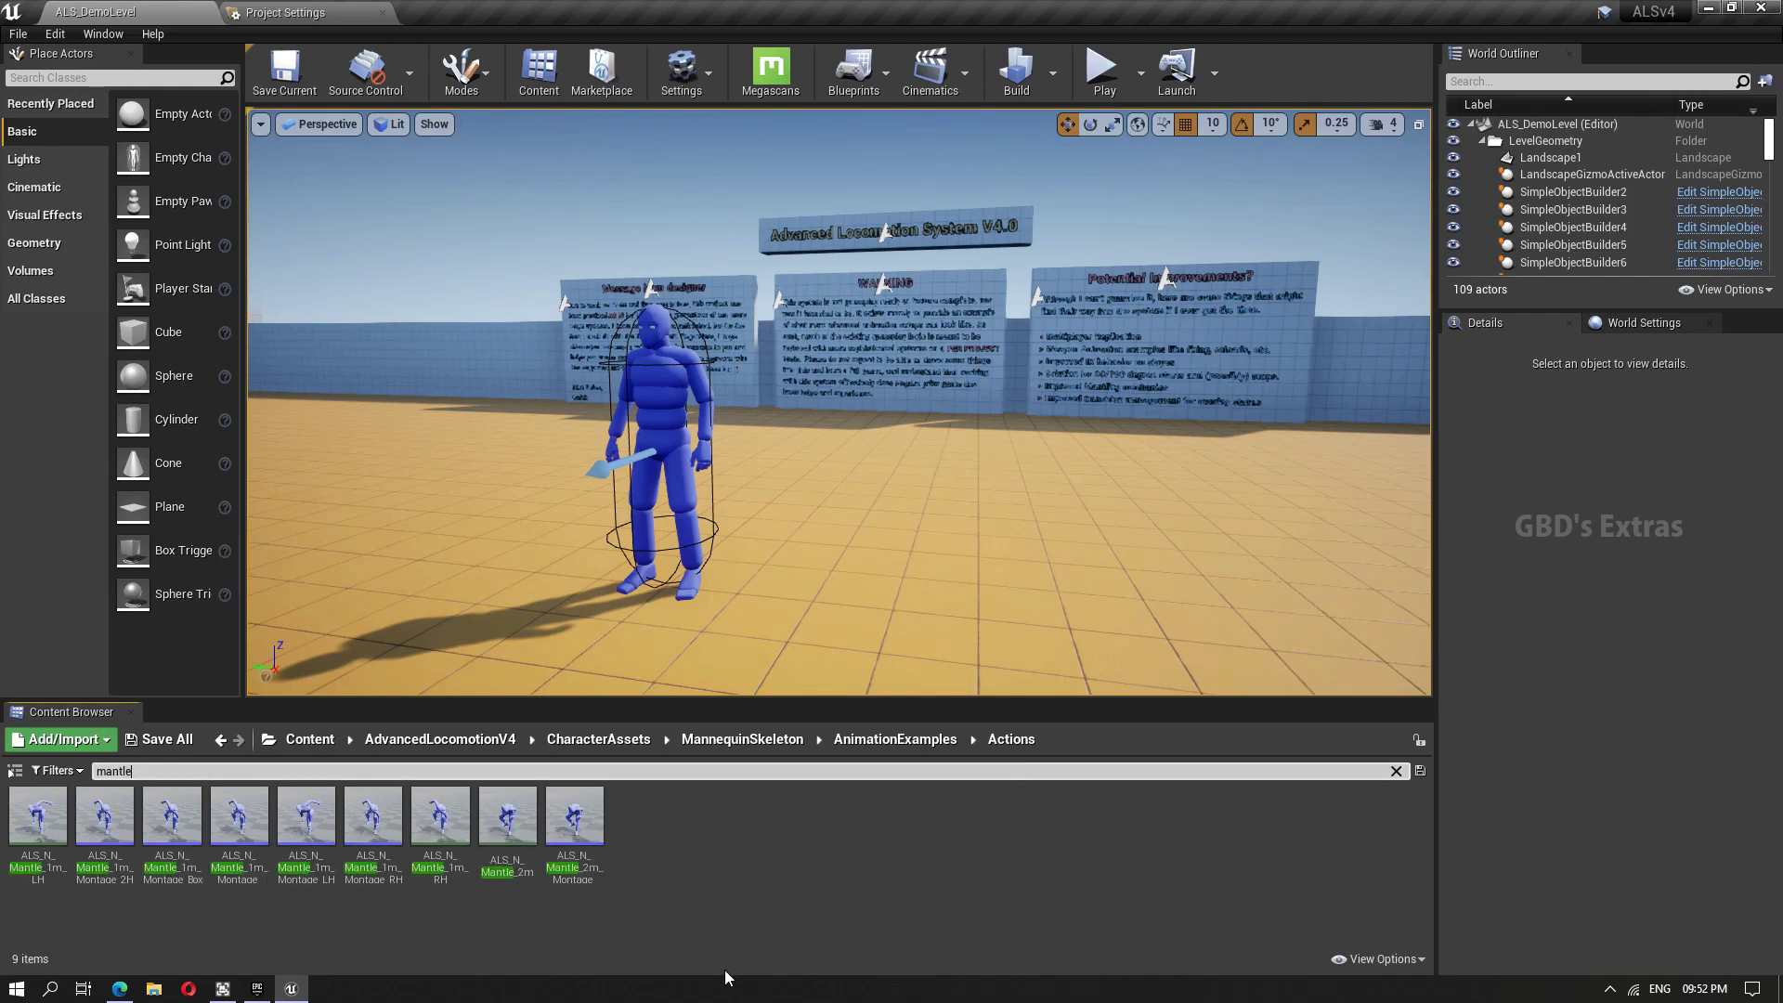
pyautogui.click(38, 817)
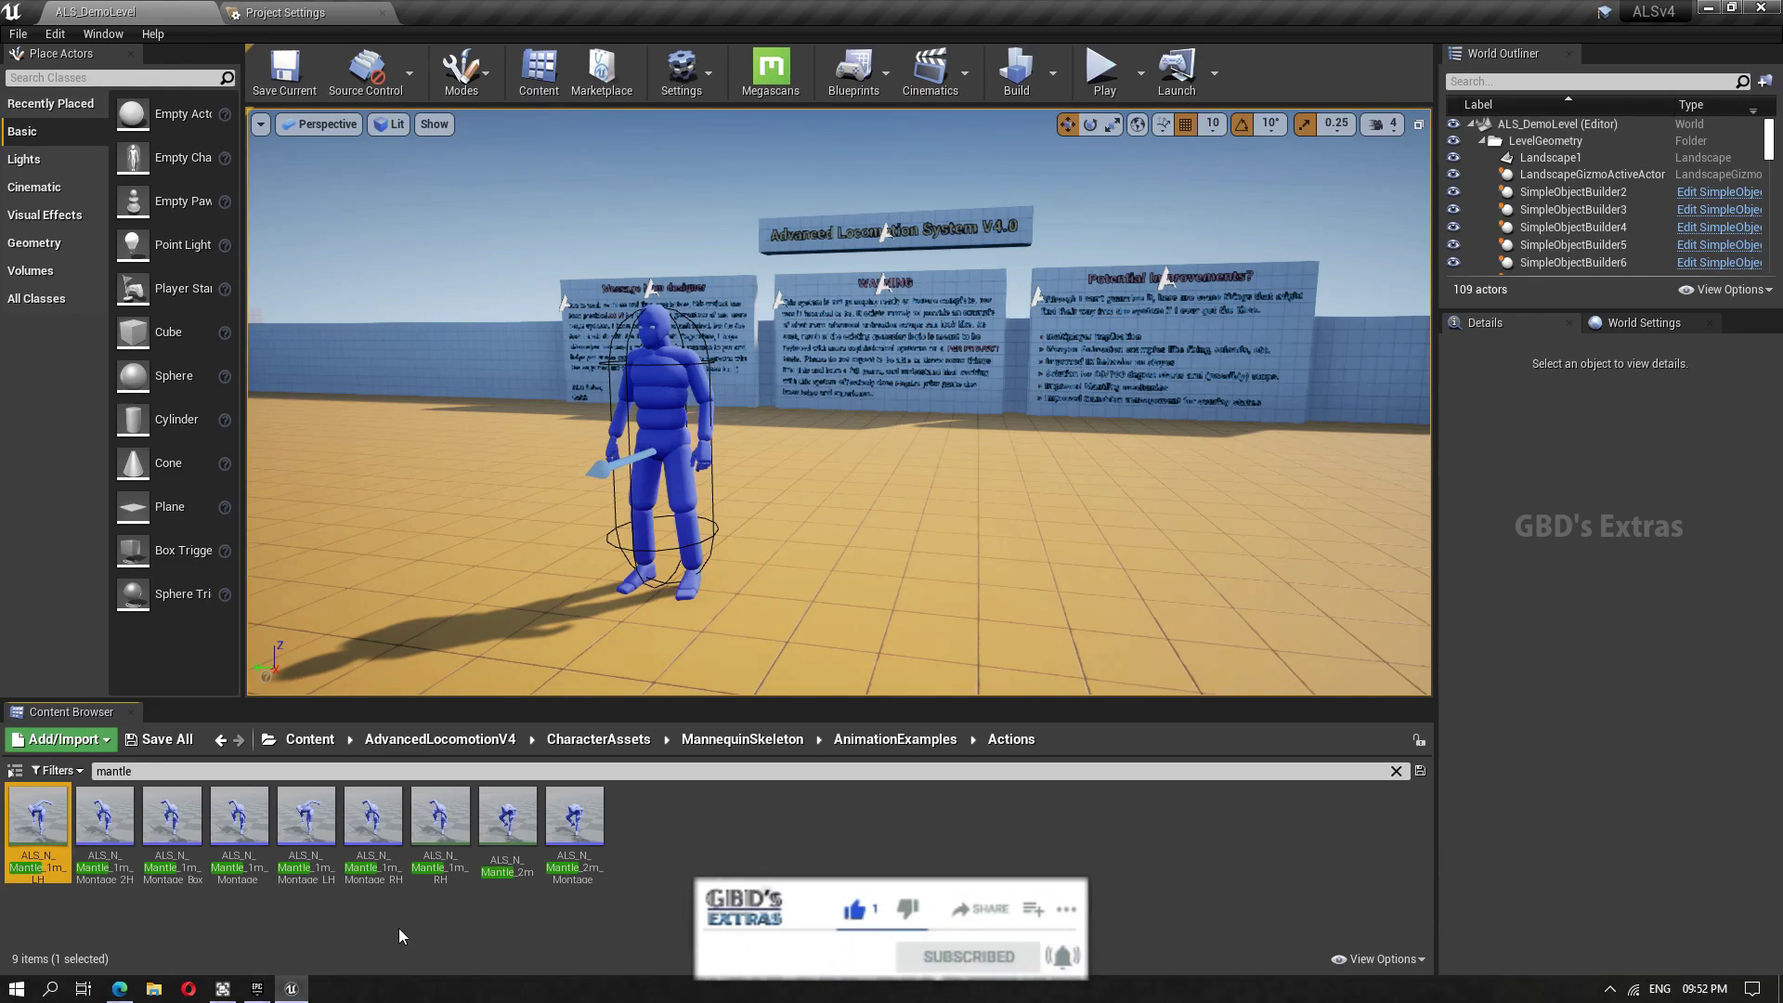
pyautogui.keyDown('ctrl'); pyautogui.click(441, 826); pyautogui.keyUp('ctrl')
pyautogui.keyDown('ctrl'); pyautogui.click(511, 823); pyautogui.keyUp('ctrl')
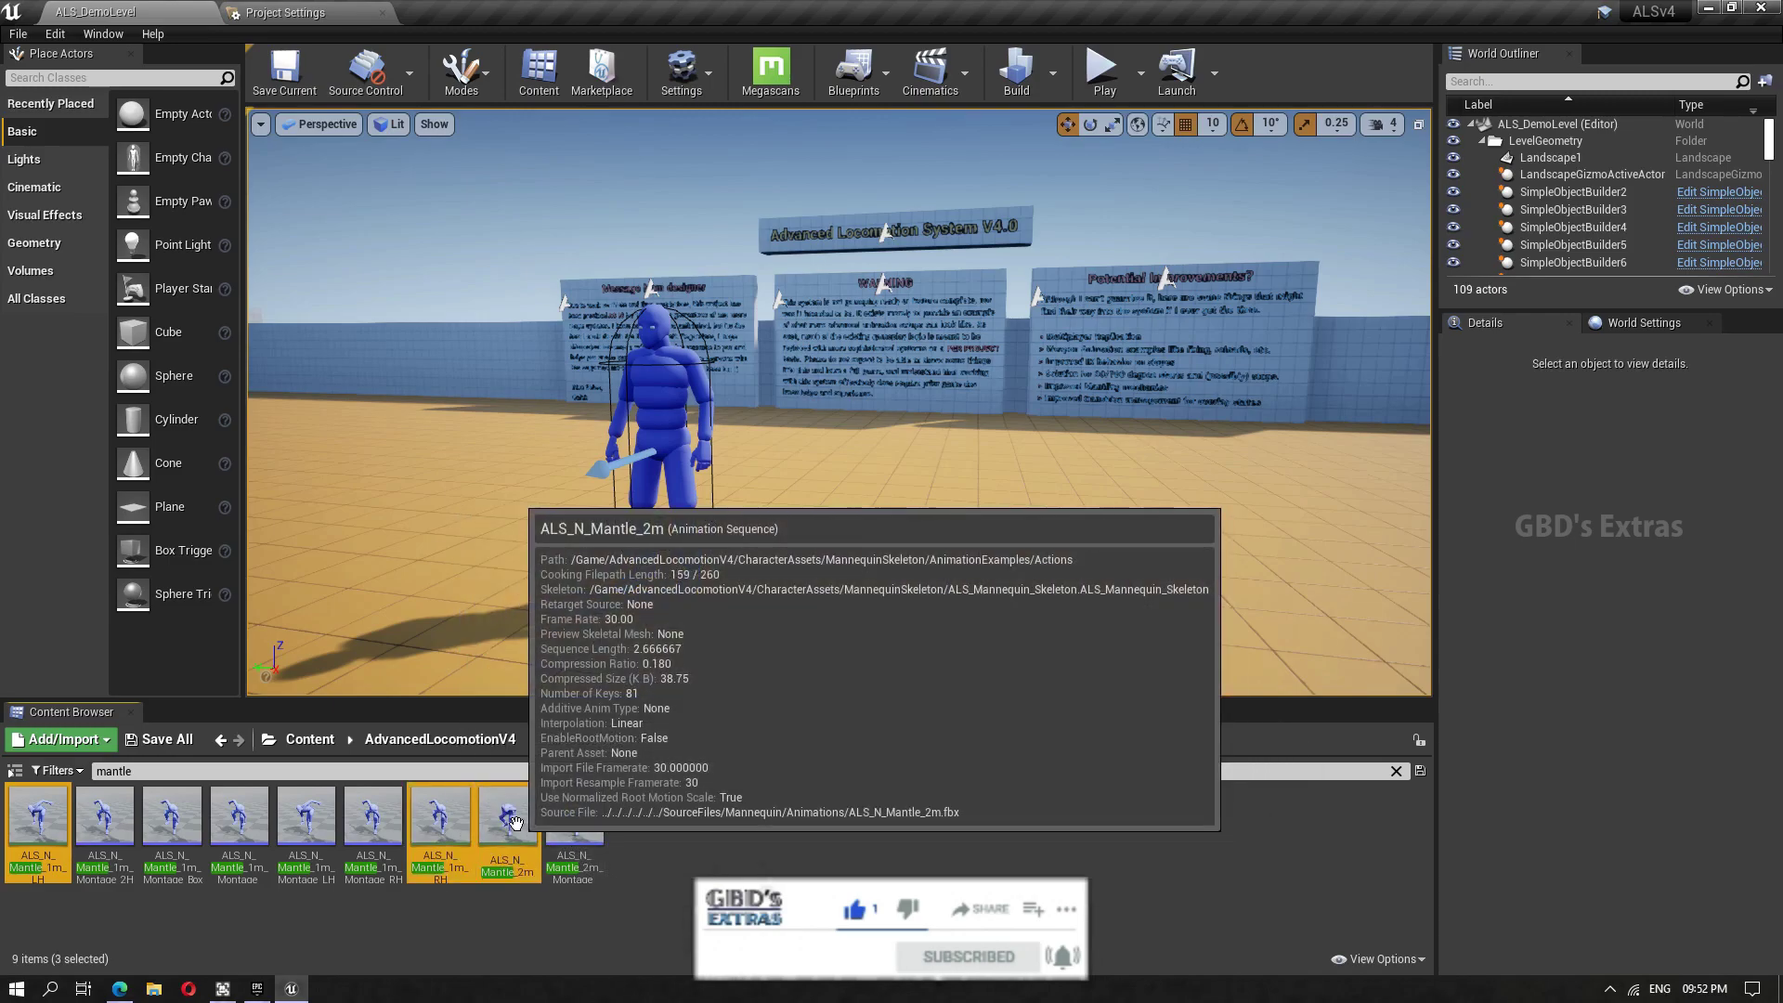
pyautogui.rightClick(515, 823)
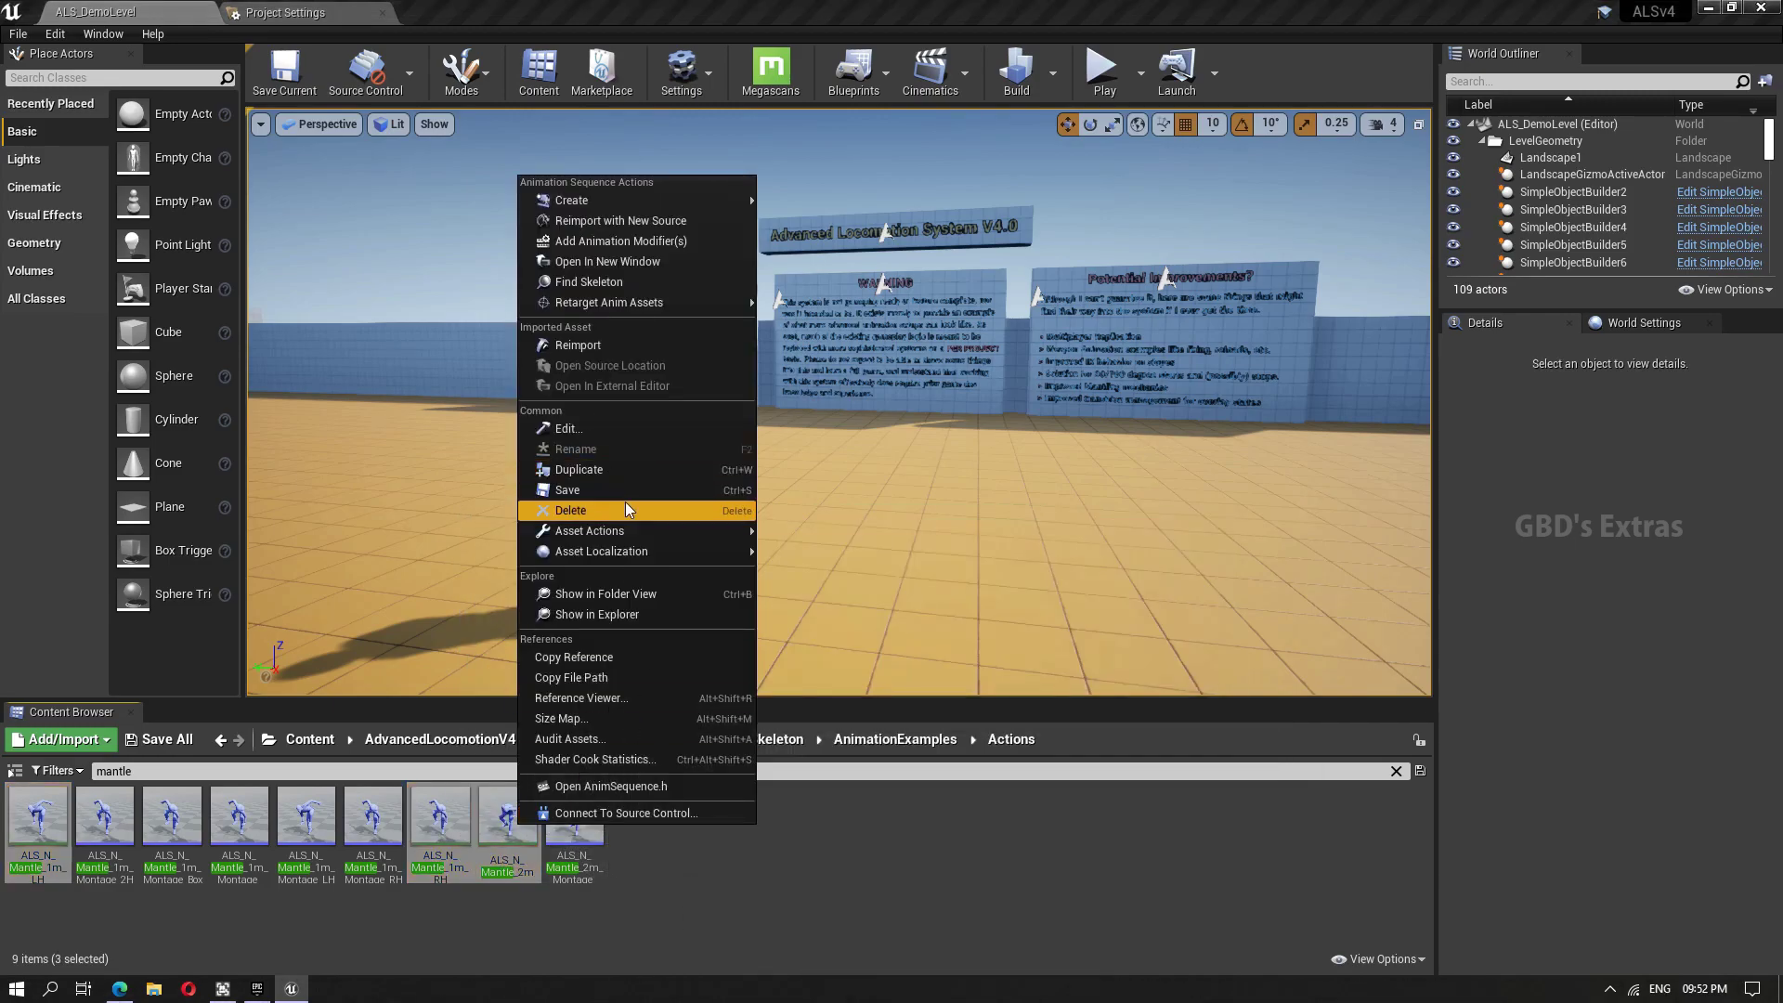
pyautogui.moveTo(628, 531)
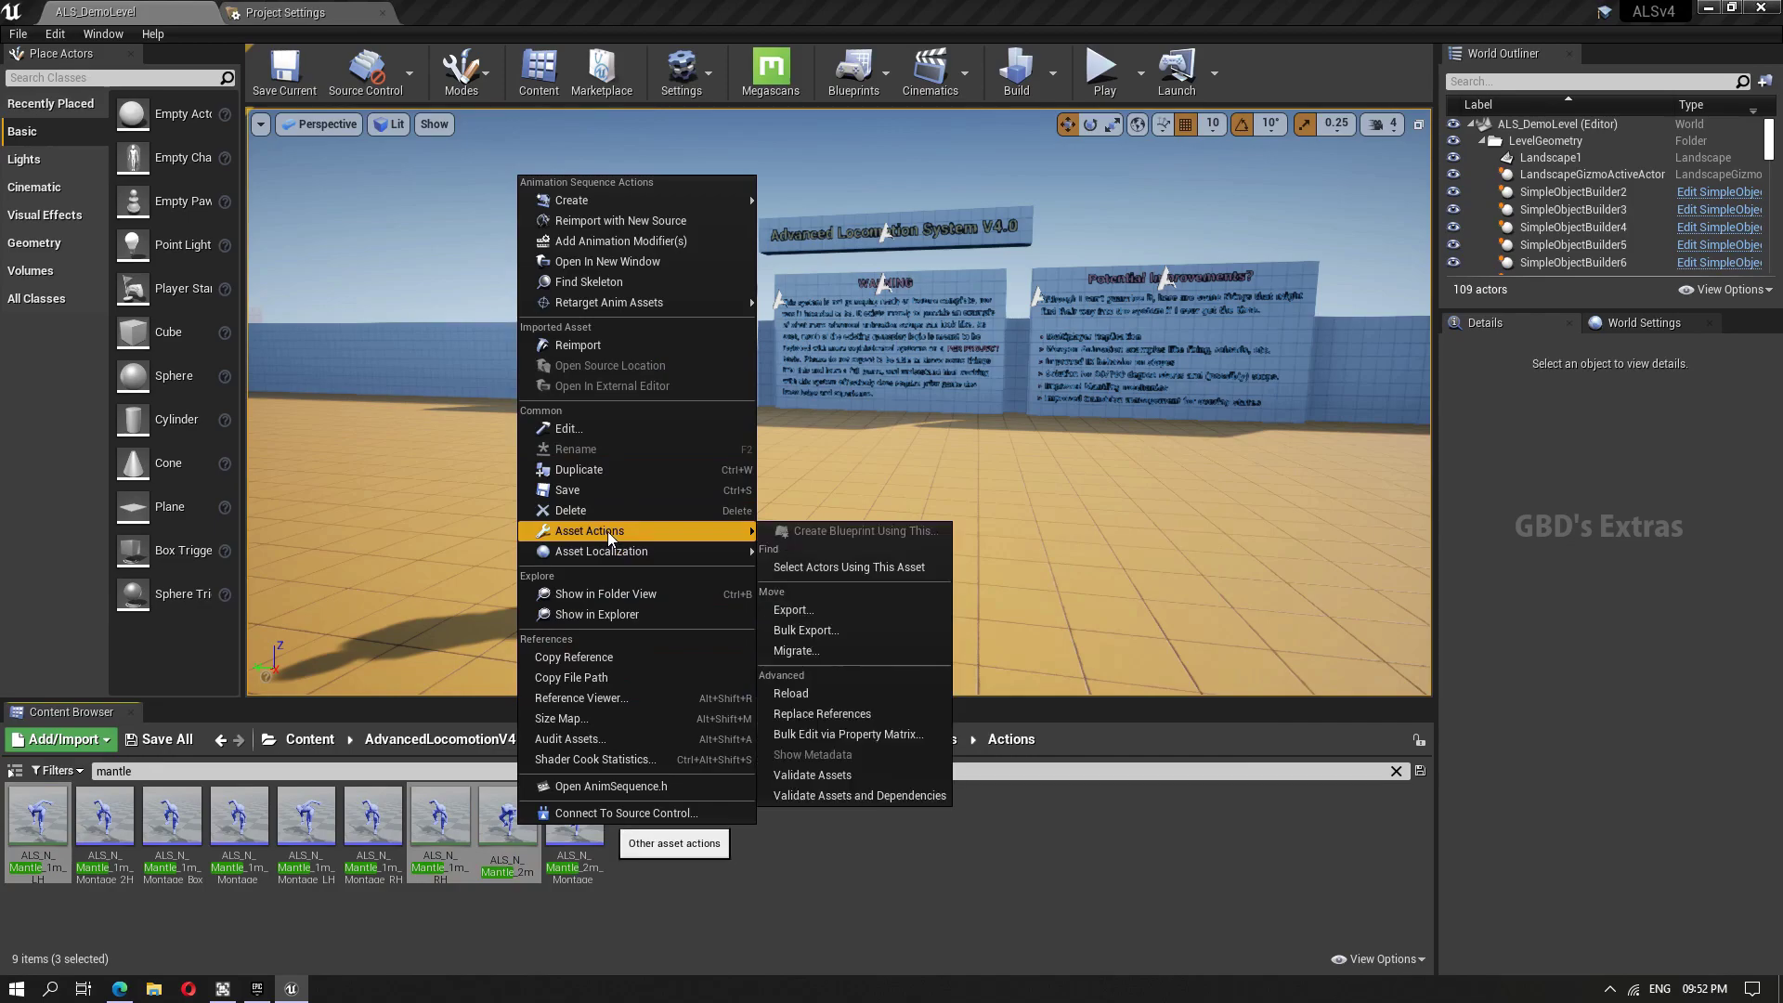
# Start exporting the animations and create an ExportedAnimations folder inside ALSv4
pyautogui.click(812, 609)
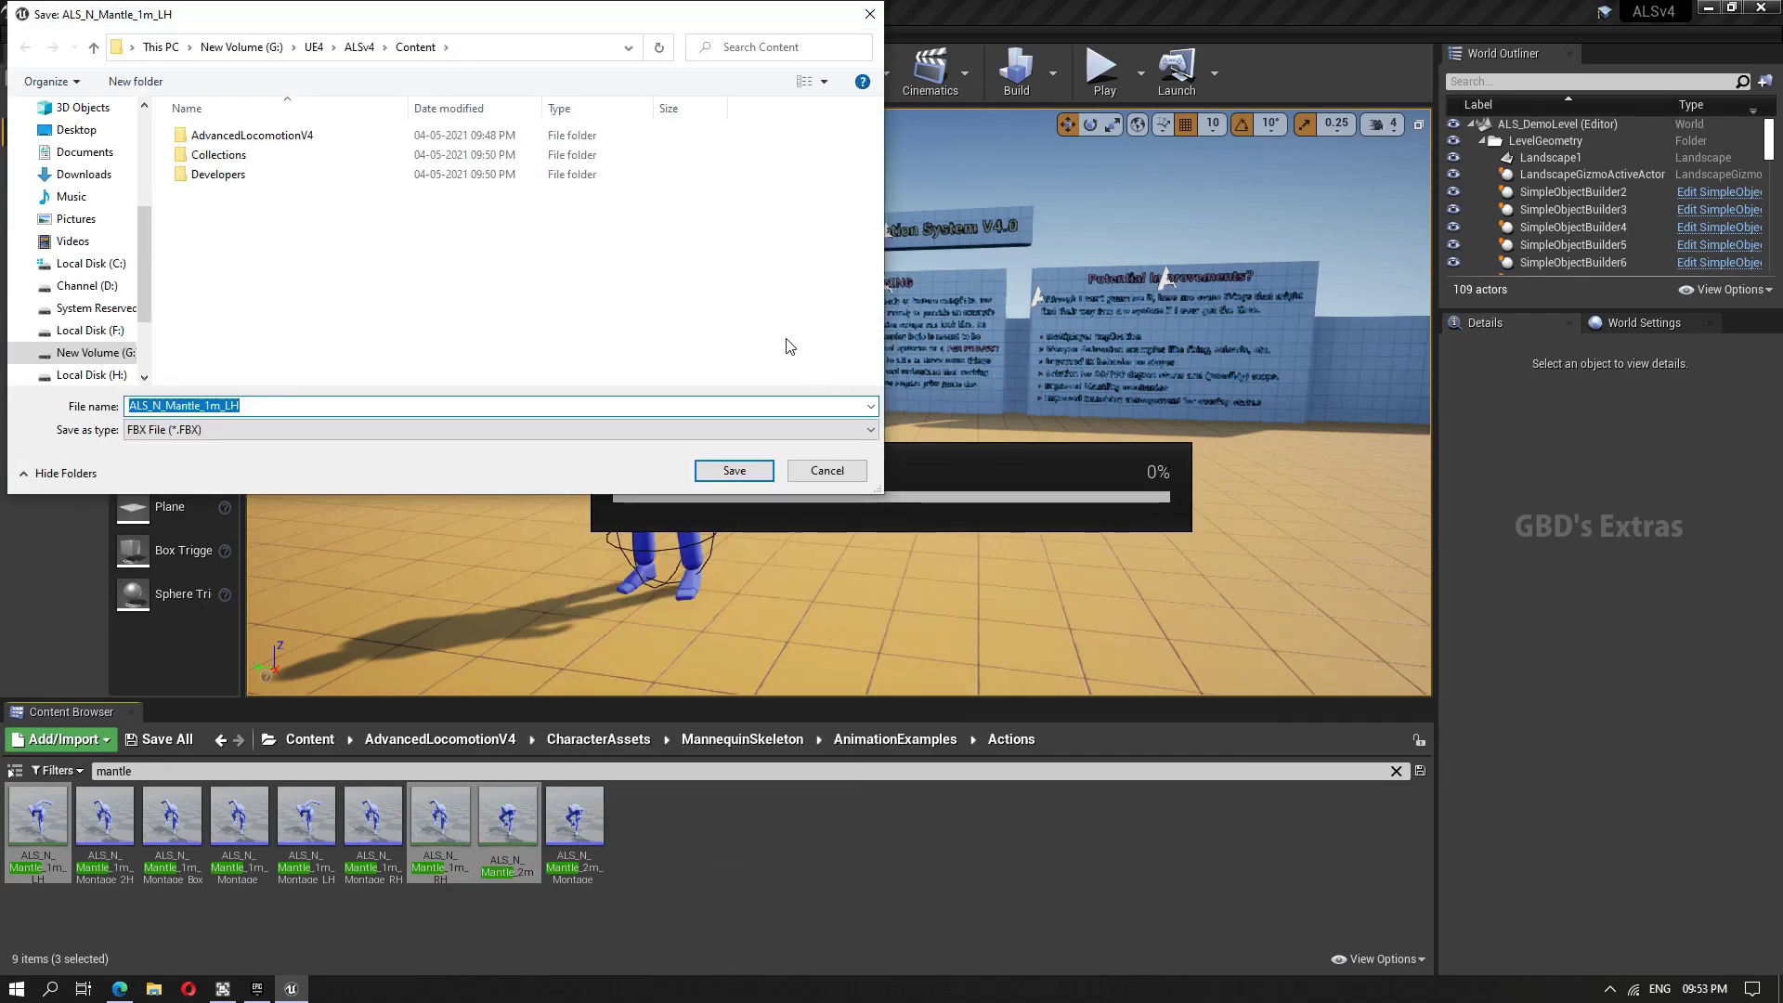
pyautogui.click(359, 48)
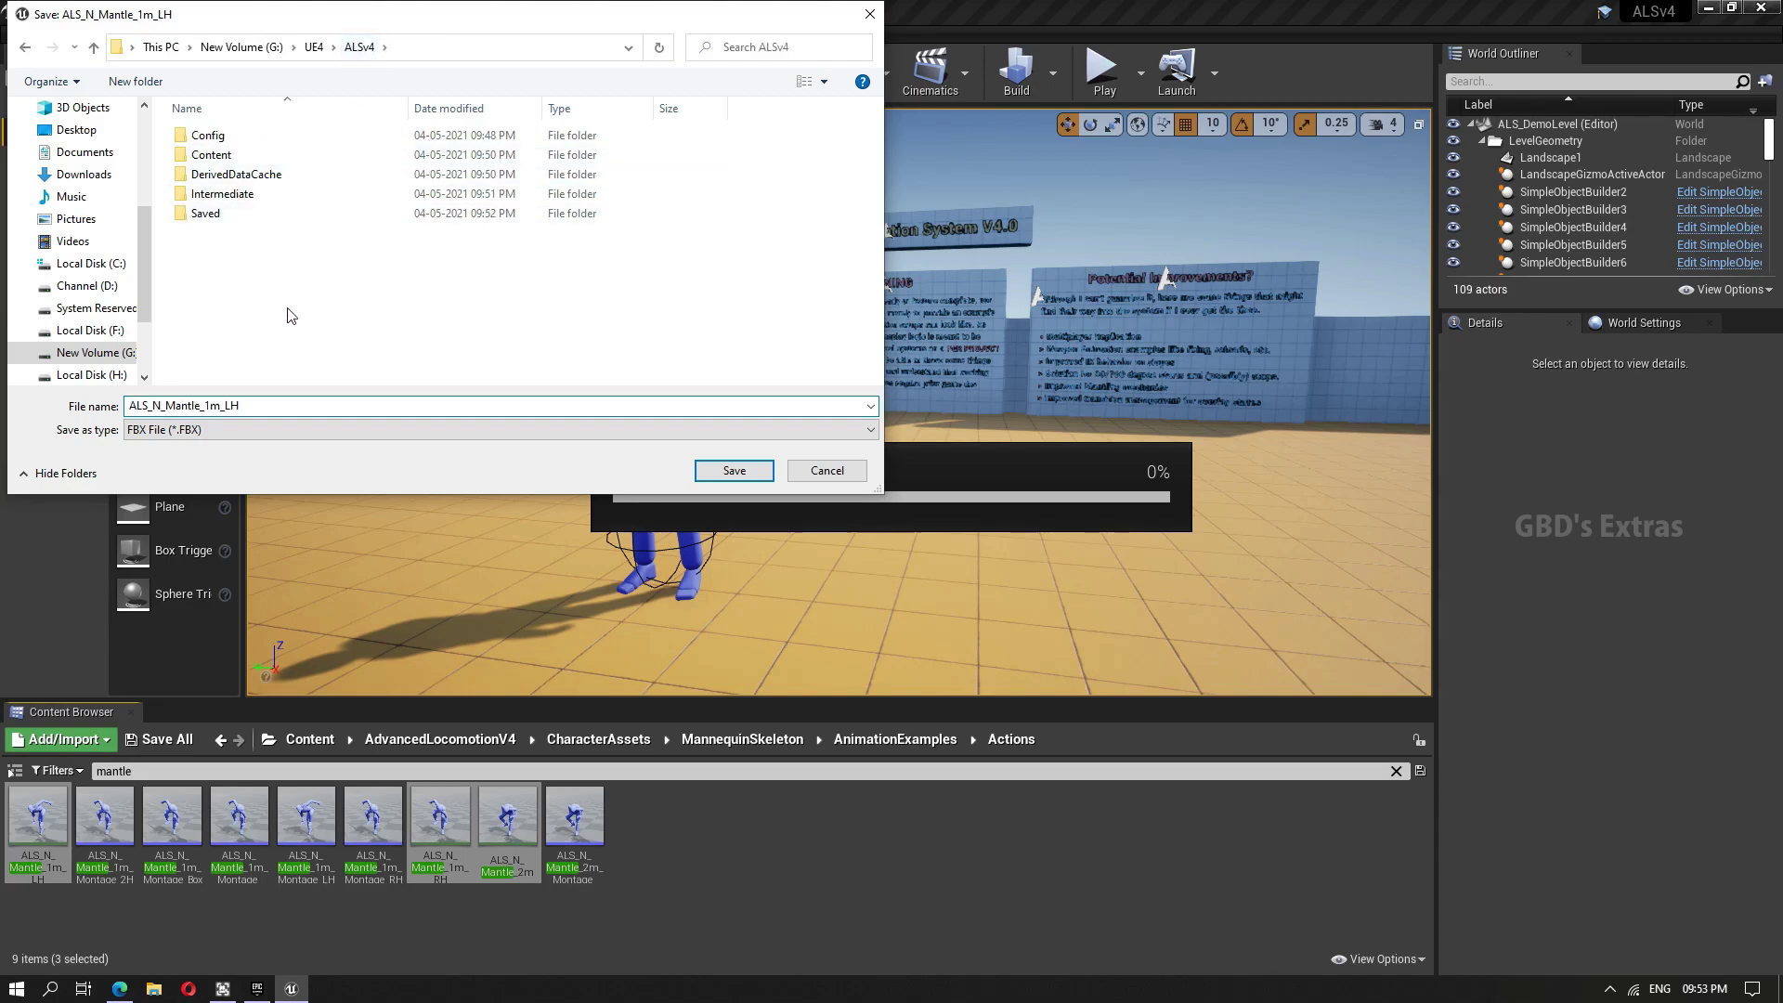
pyautogui.rightClick(207, 275)
pyautogui.moveTo(246, 494)
pyautogui.click(464, 494)
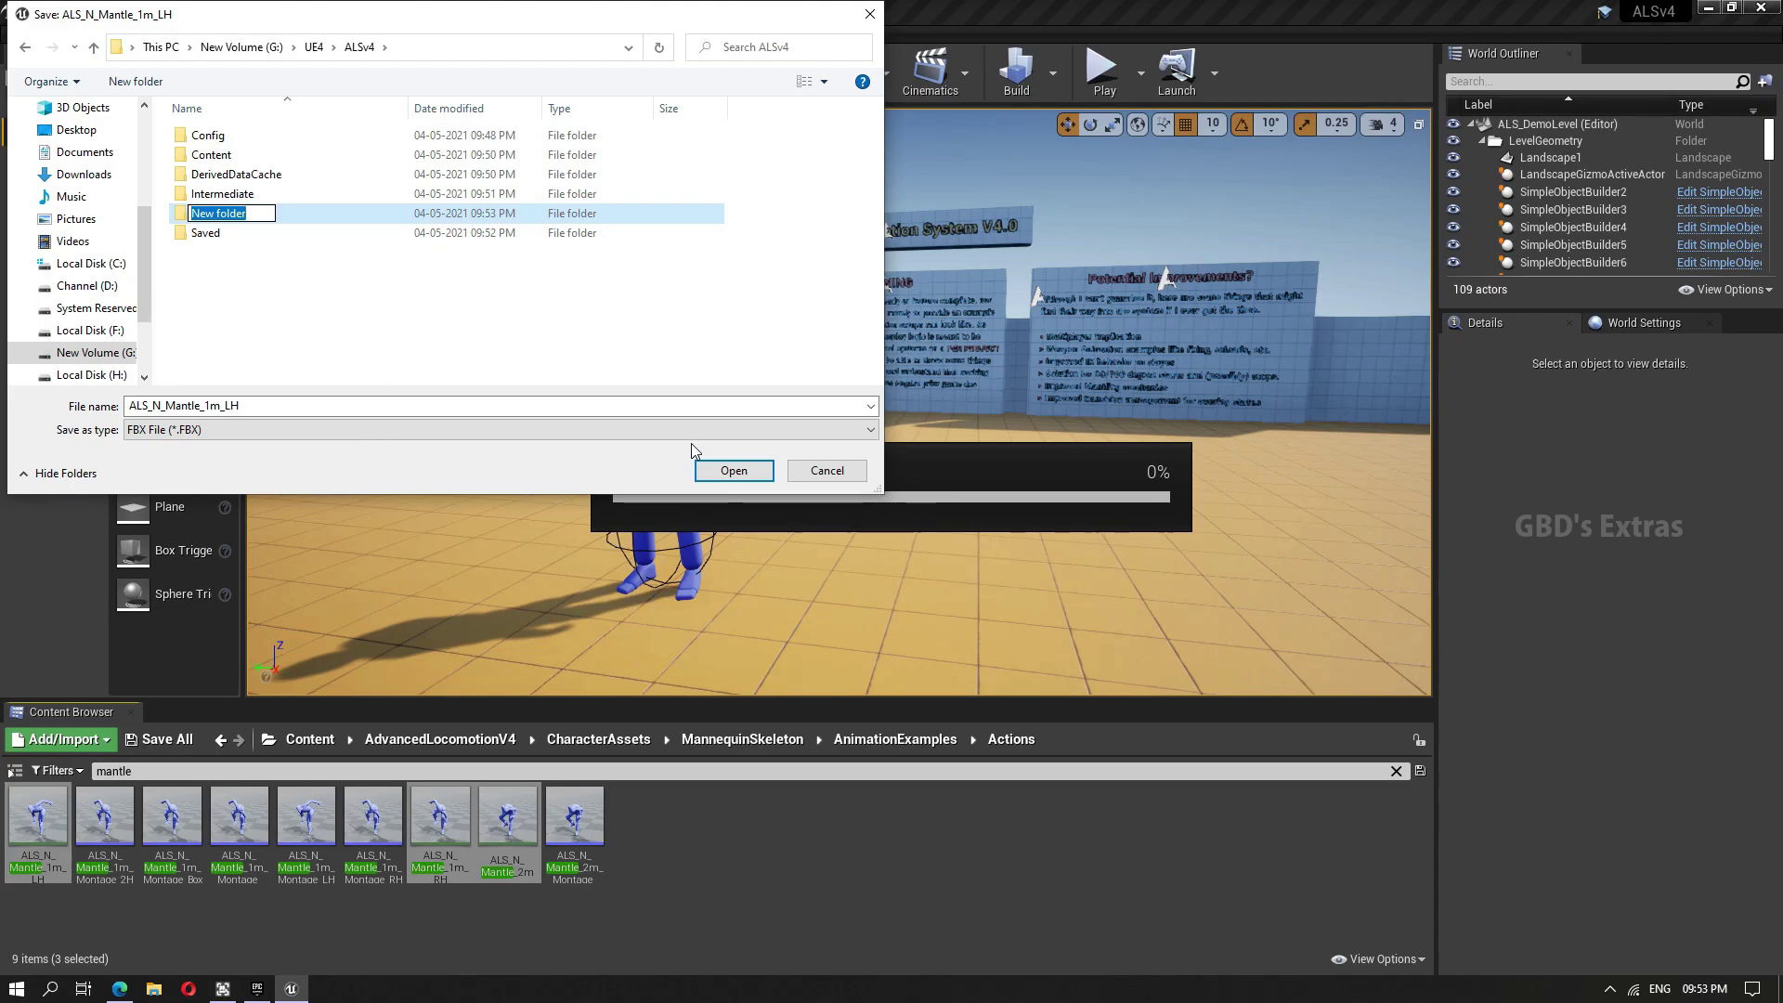
pyautogui.write('Exported')
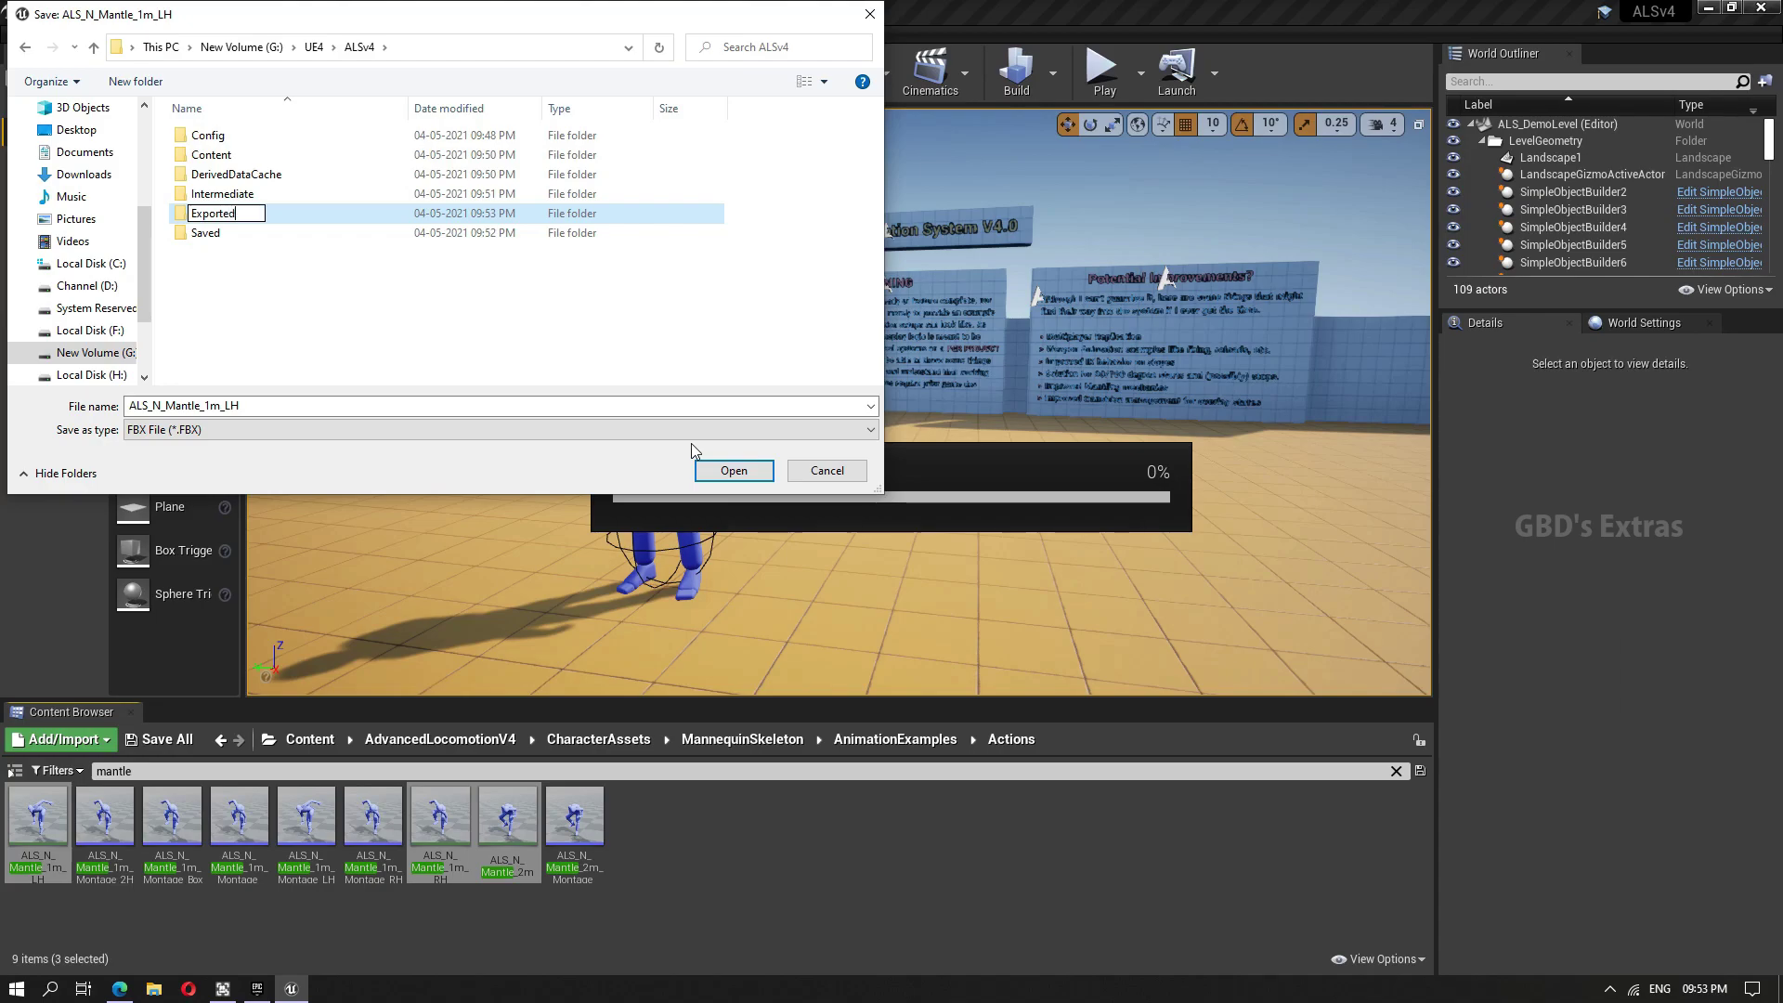
pyautogui.write('Animations')
pyautogui.press('Return')
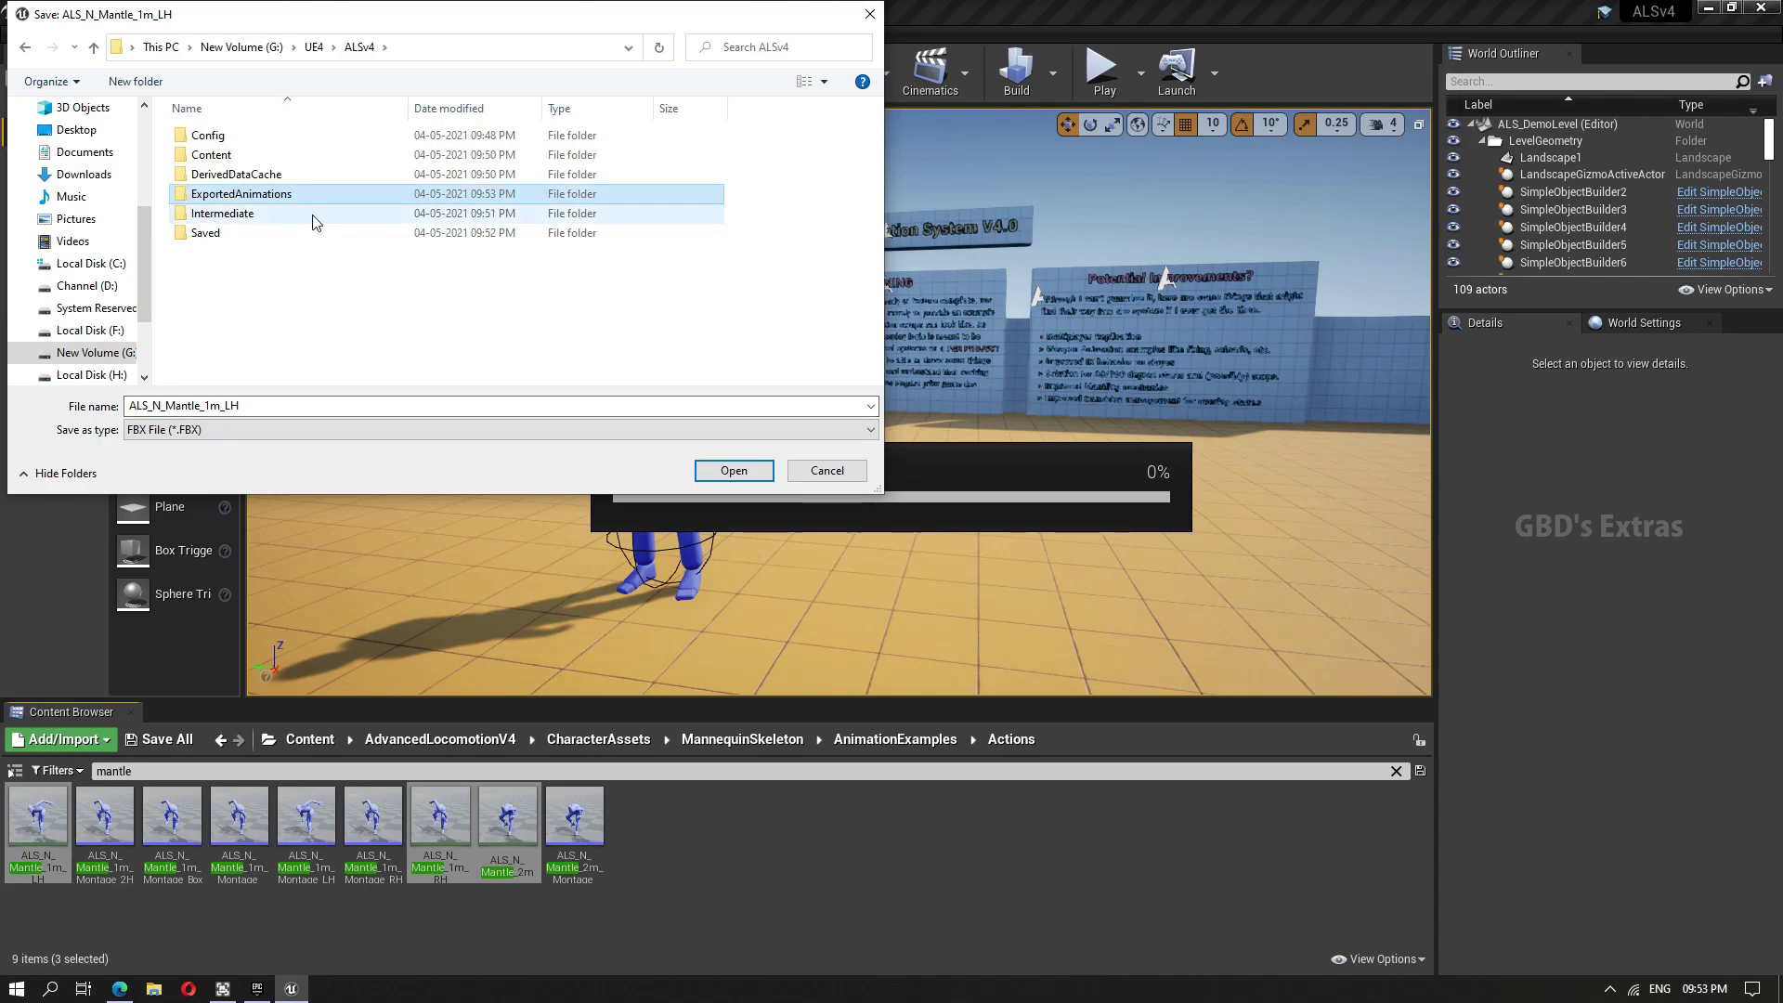
# Export the three mantle animations as FBX into ExportedAnimations with default options
pyautogui.doubleClick(290, 194)
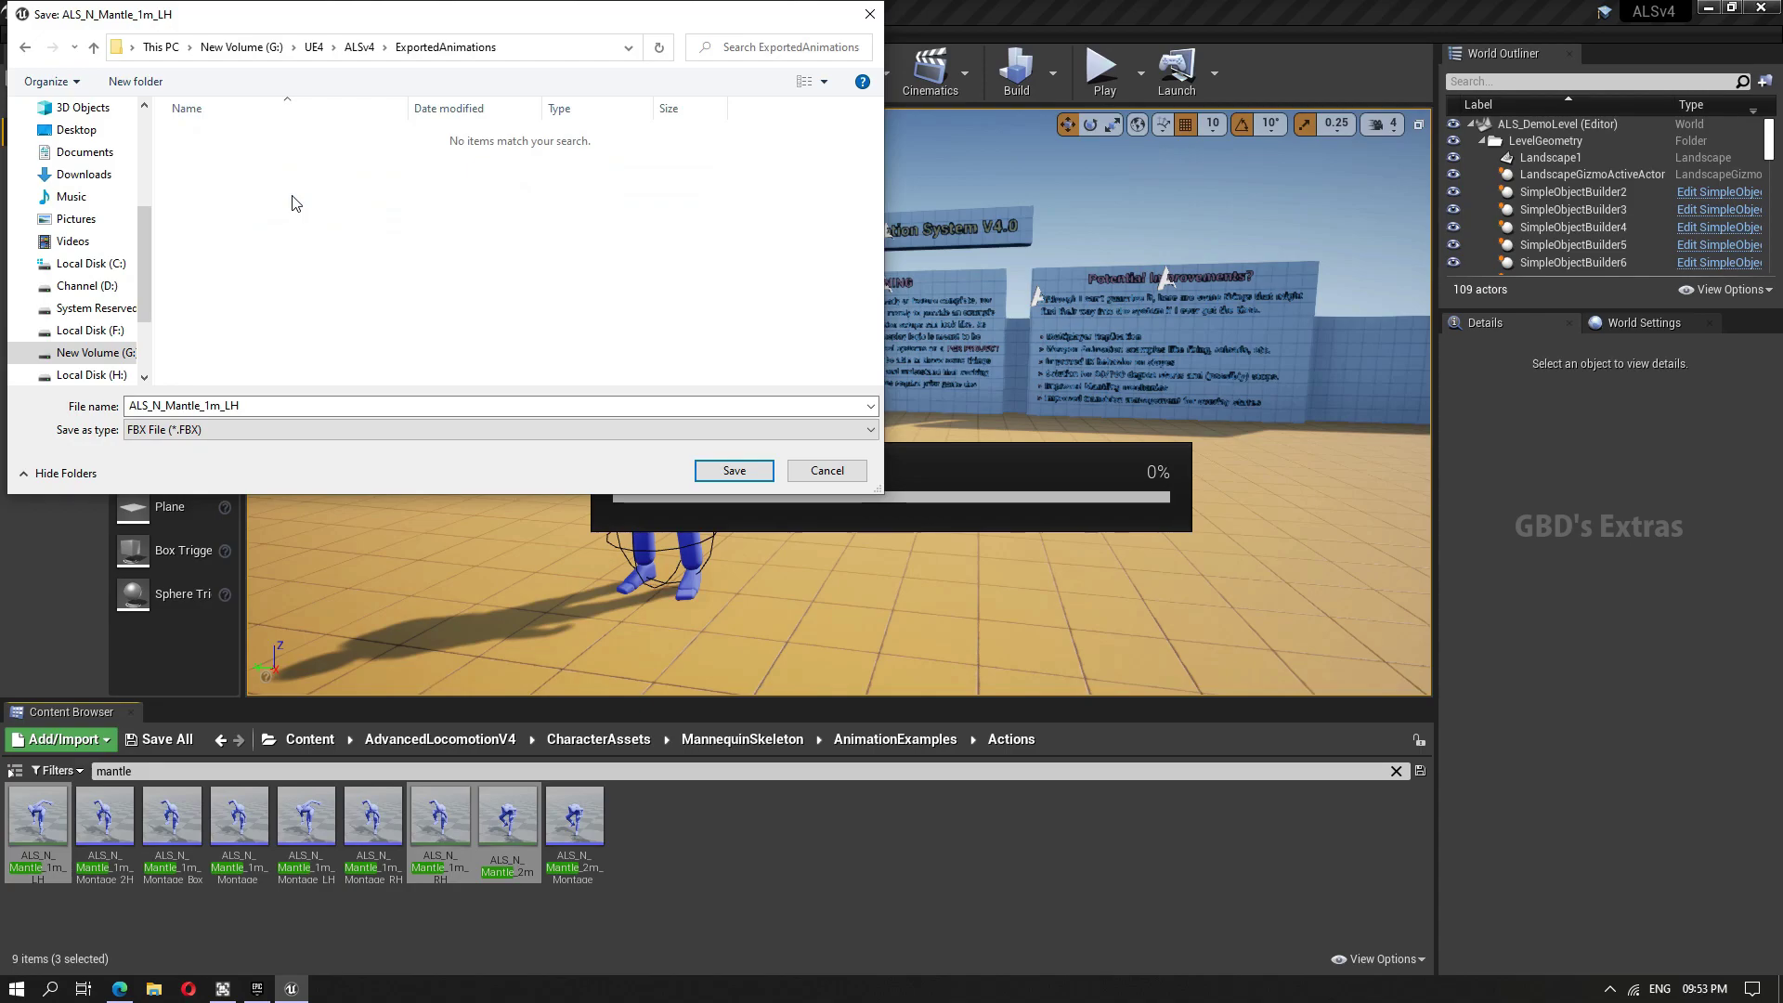
pyautogui.click(735, 471)
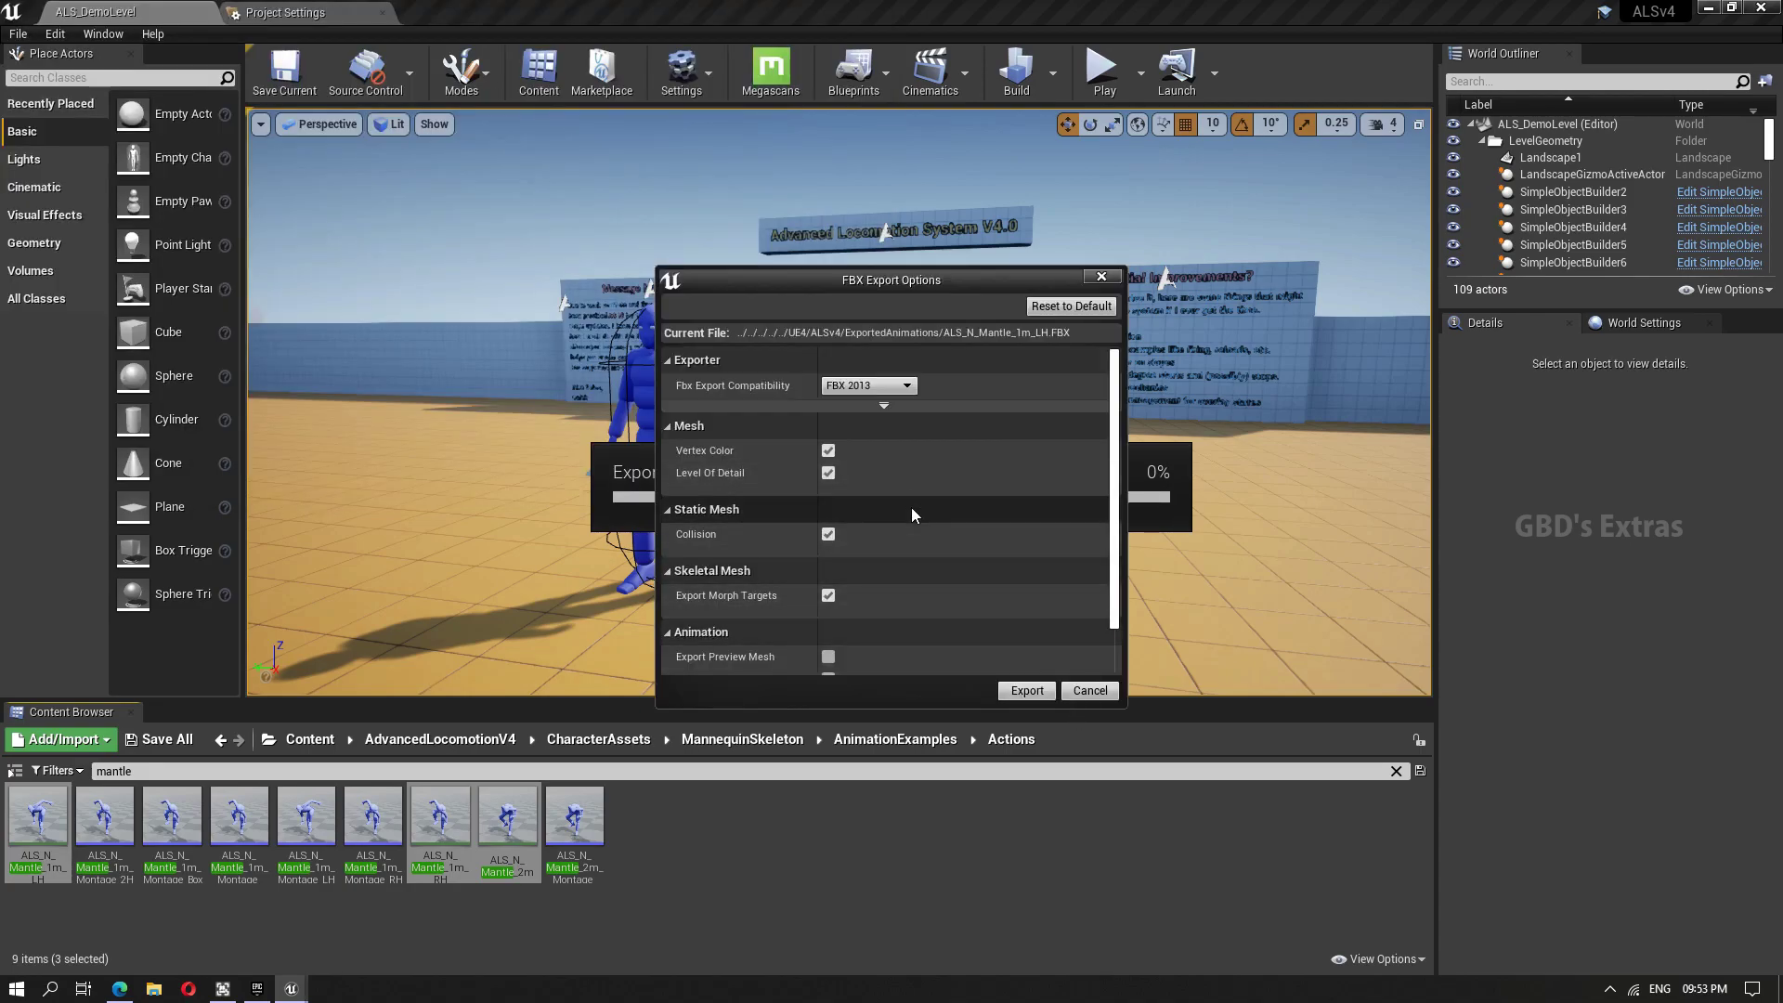
pyautogui.scroll(-1, 873, 557)
pyautogui.click(1026, 692)
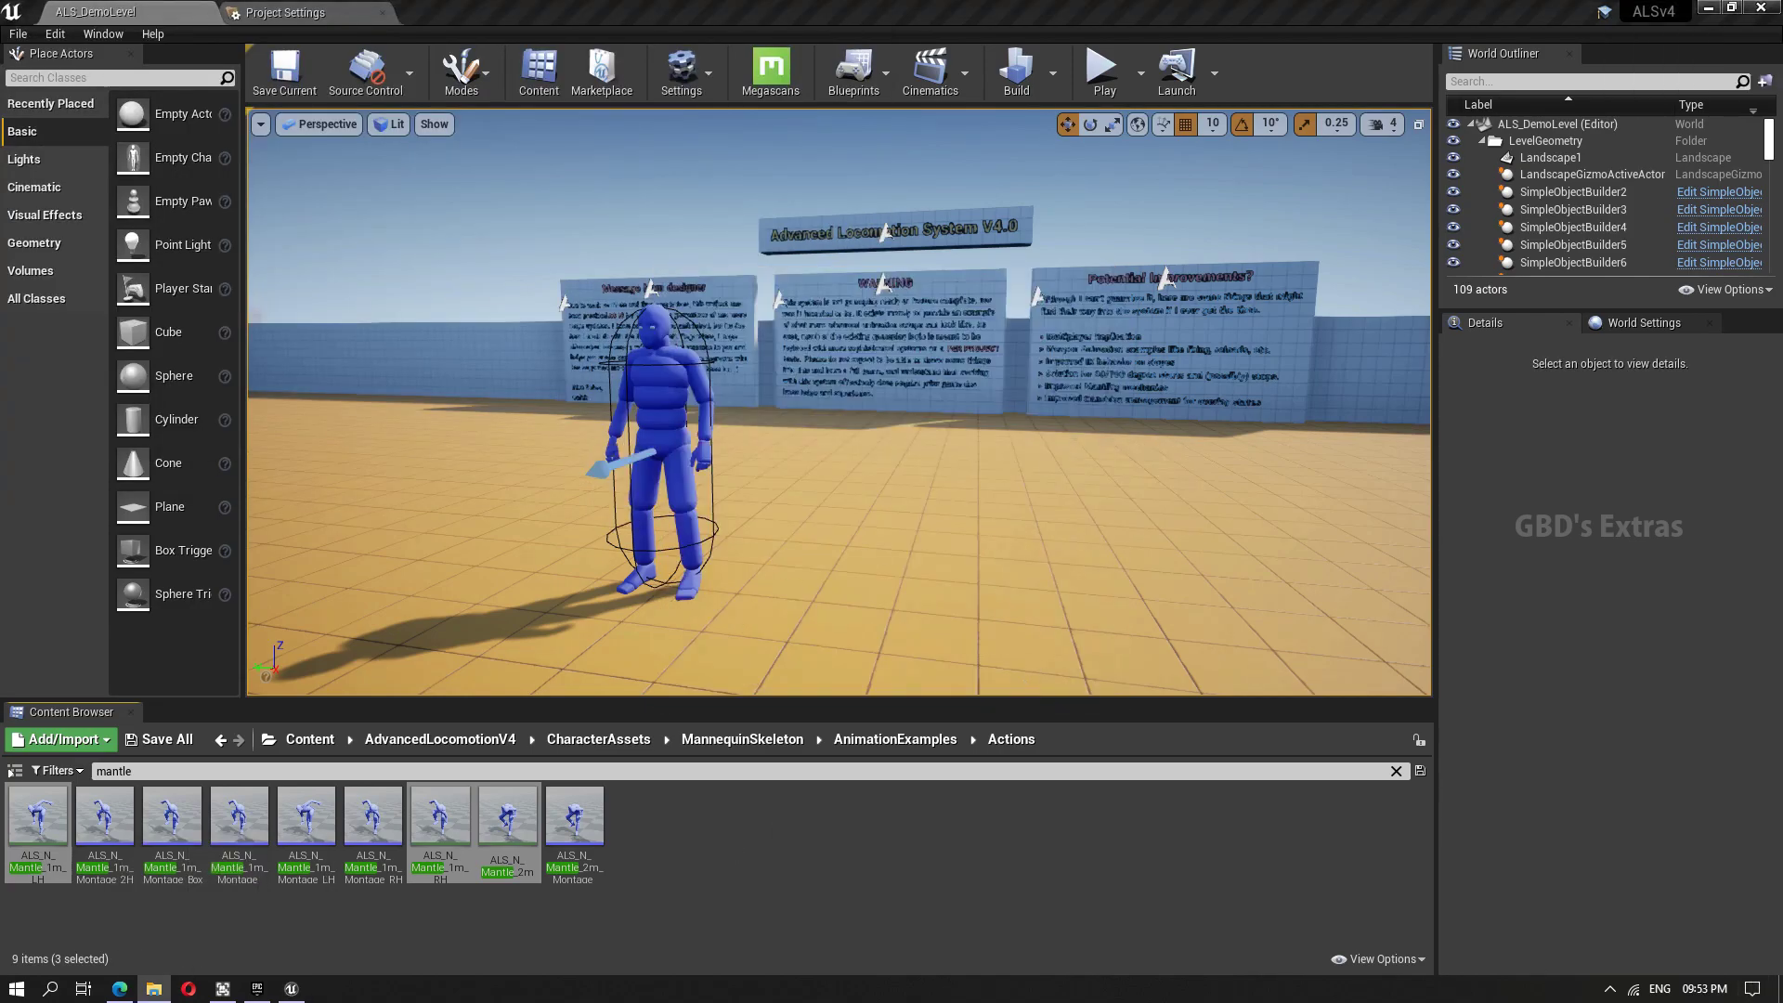
pyautogui.hotkey('alt', 'Tab')
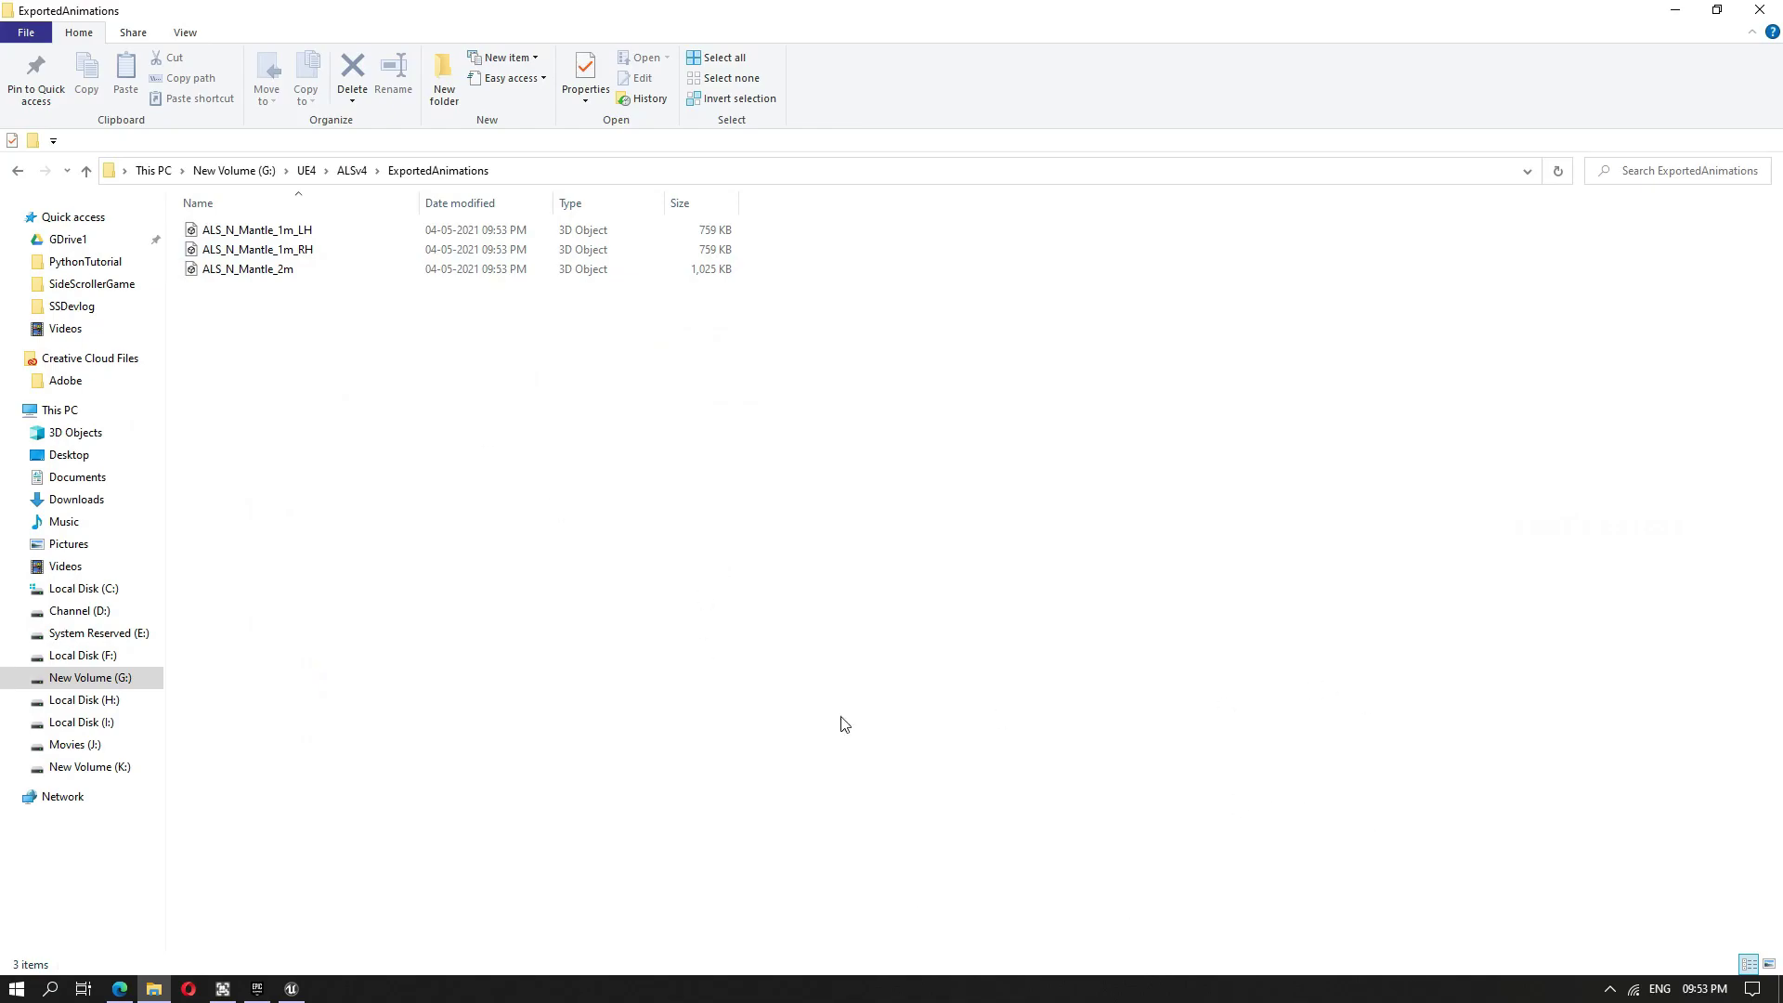
# Launch Unreal Engine 4.26.2 from the Epic Games Launcher and minimize the launcher
pyautogui.moveTo(299, 992)
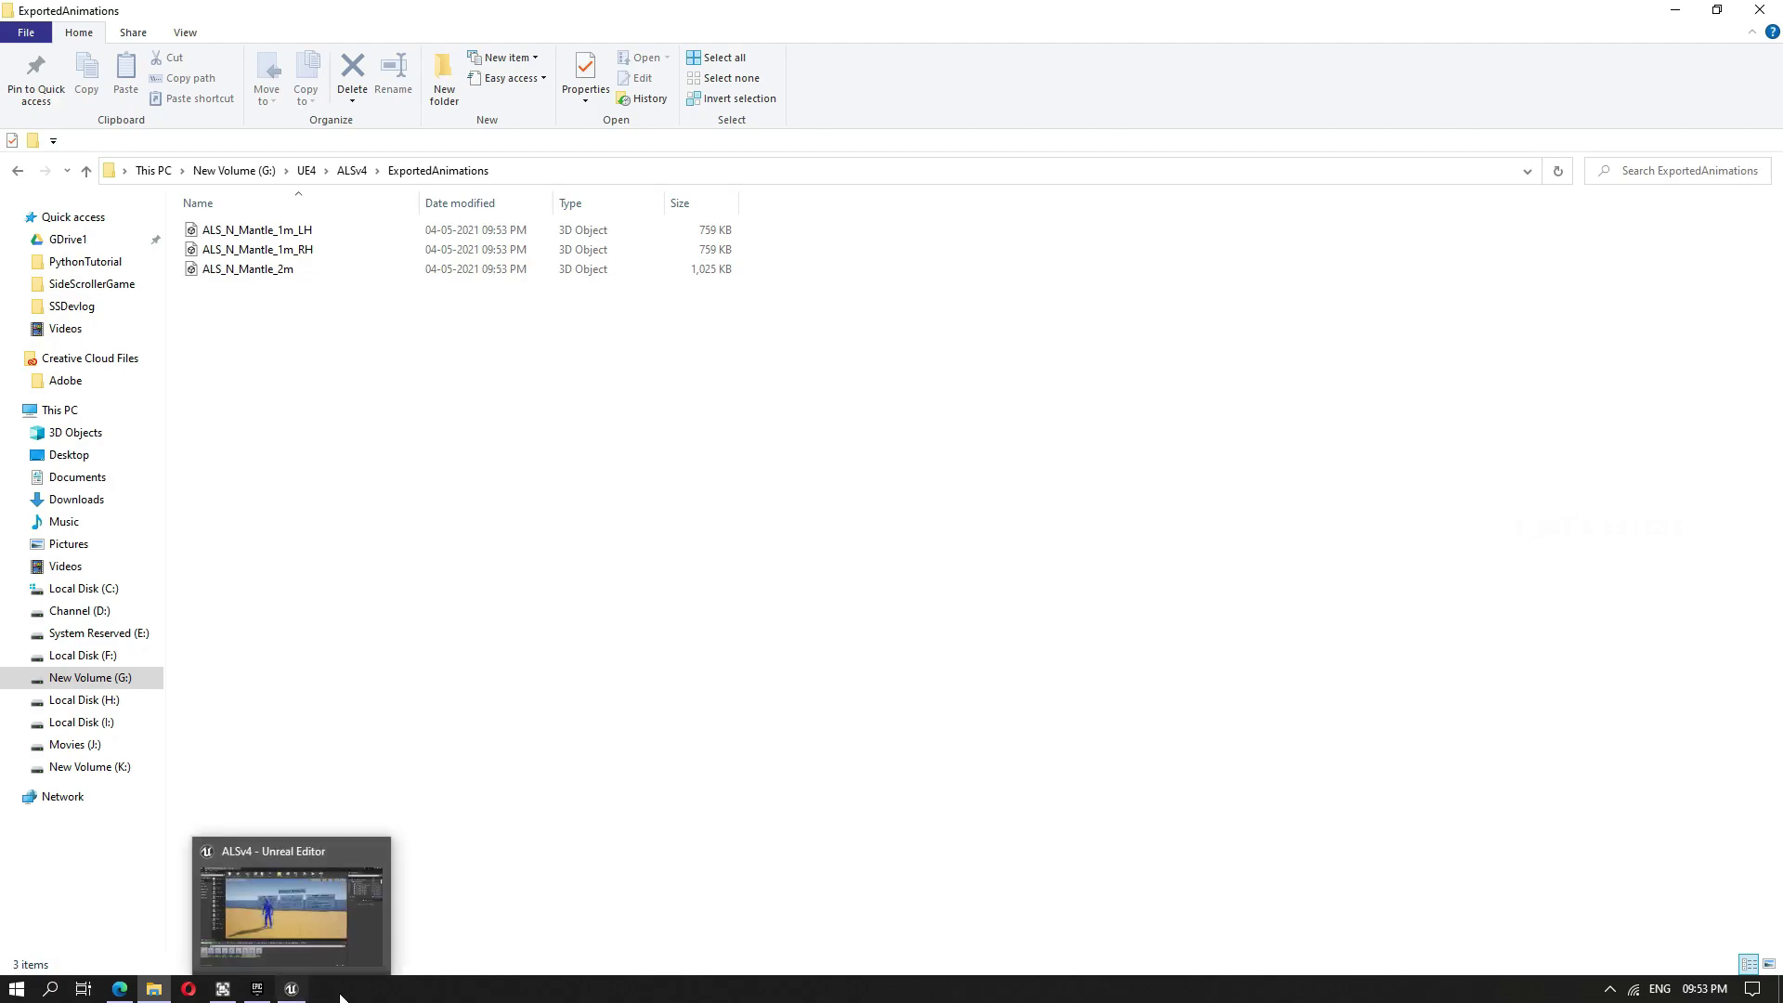
pyautogui.click(258, 990)
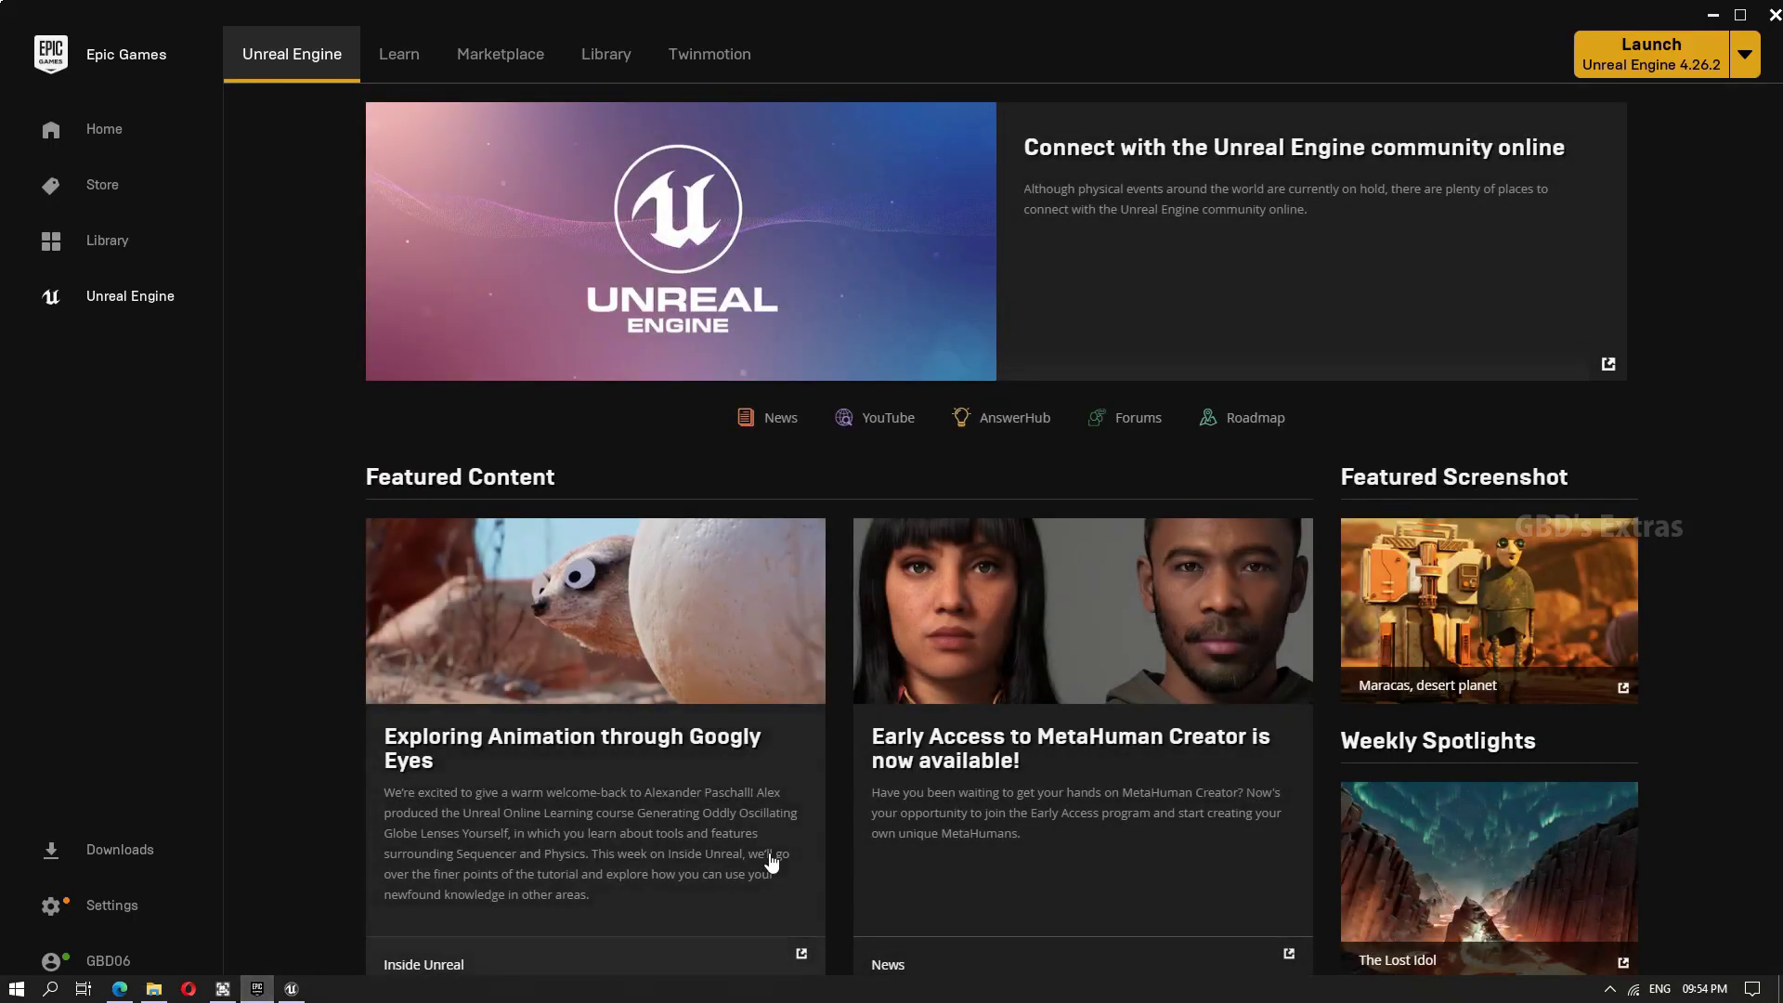
pyautogui.click(1663, 46)
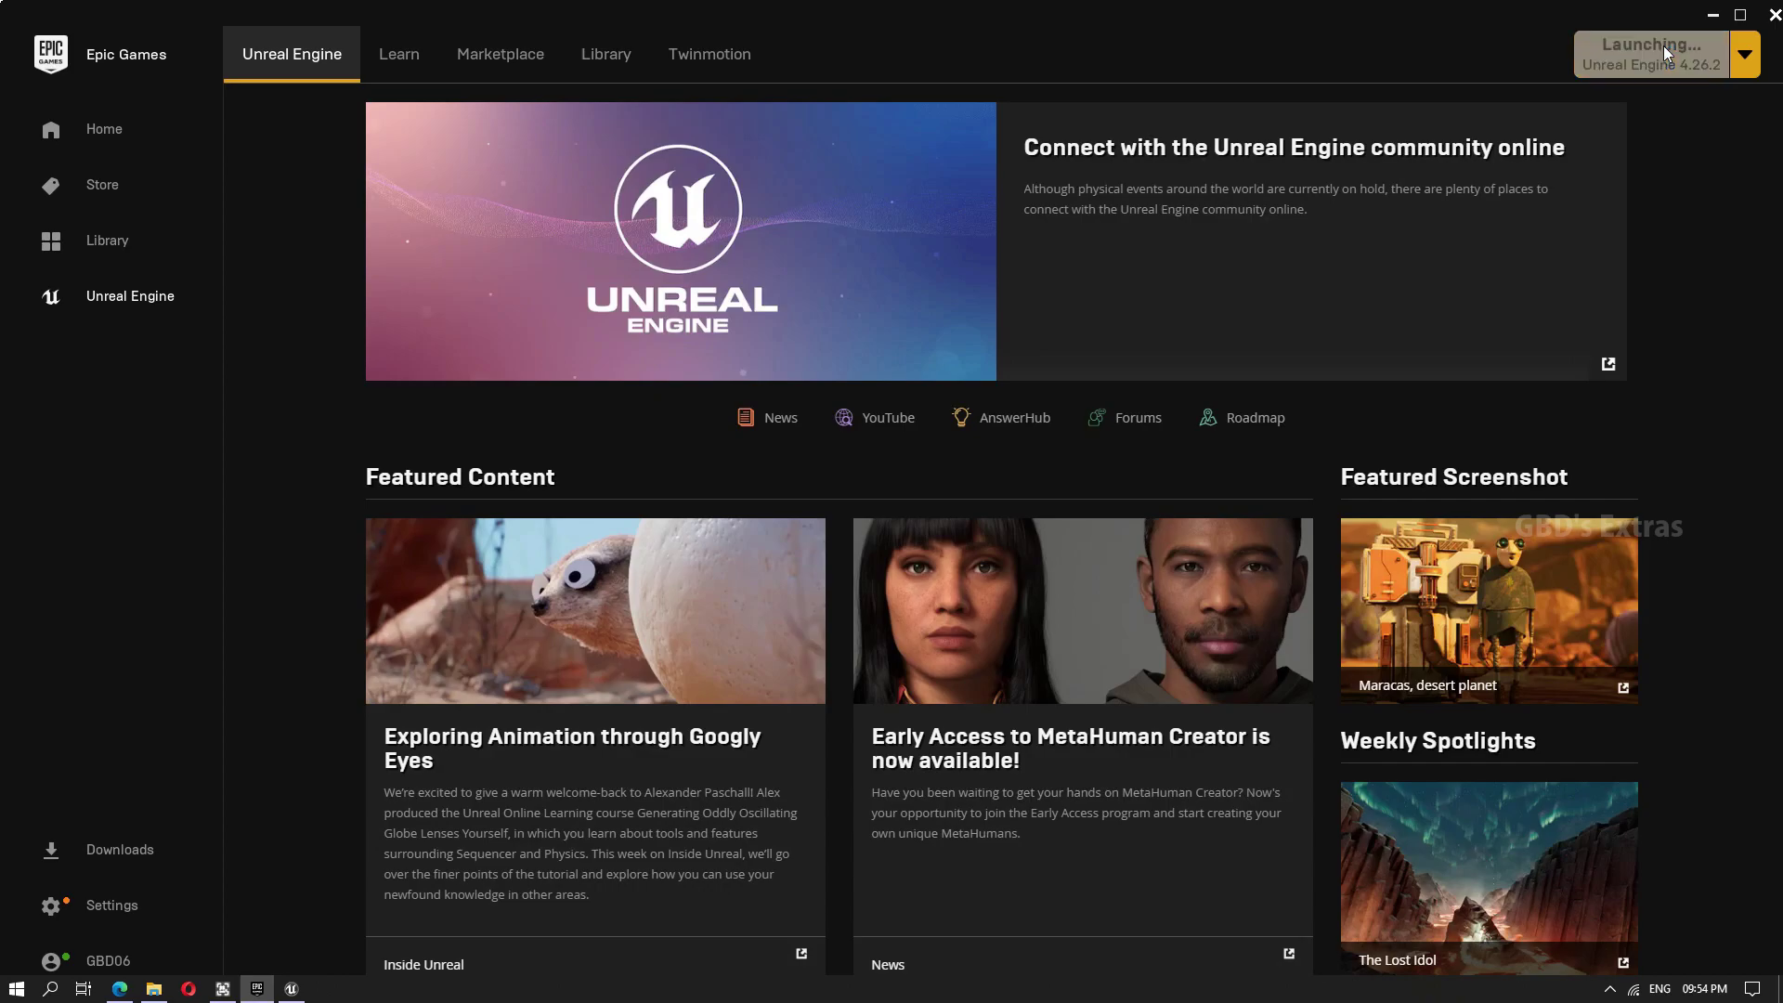
pyautogui.click(1714, 15)
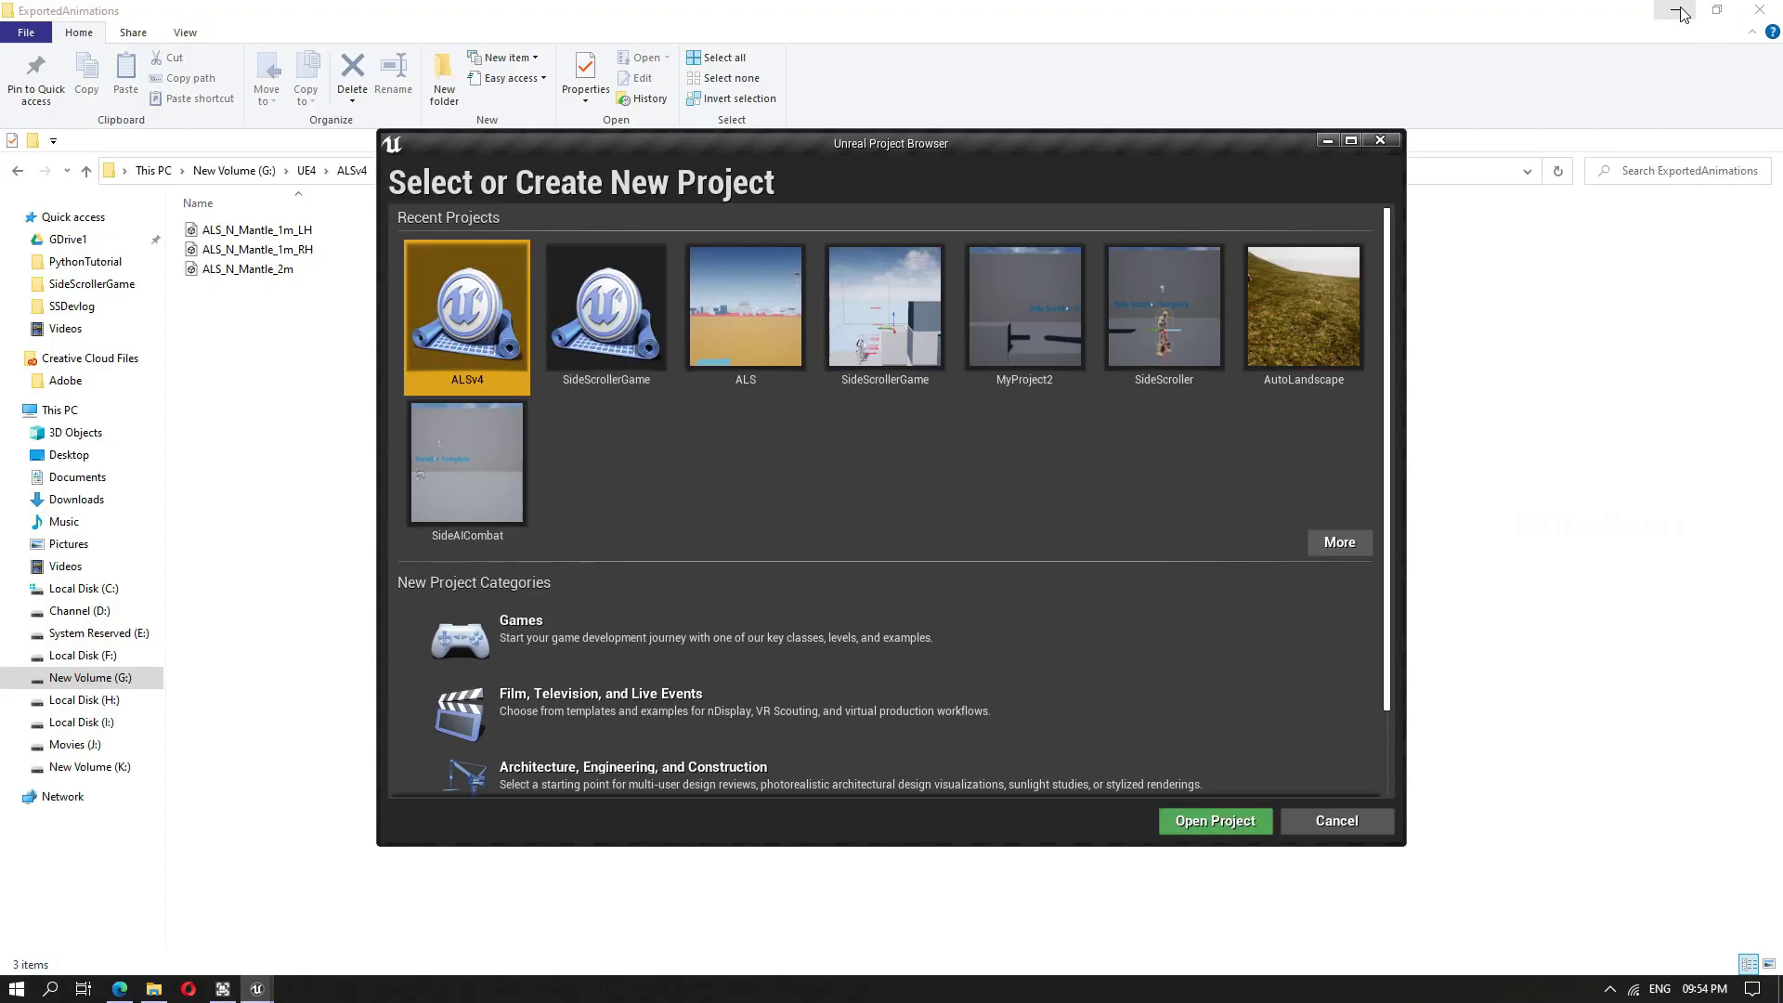
# Create a Blueprint Side Scroller game project named SideScrollerTut
pyautogui.click(718, 635)
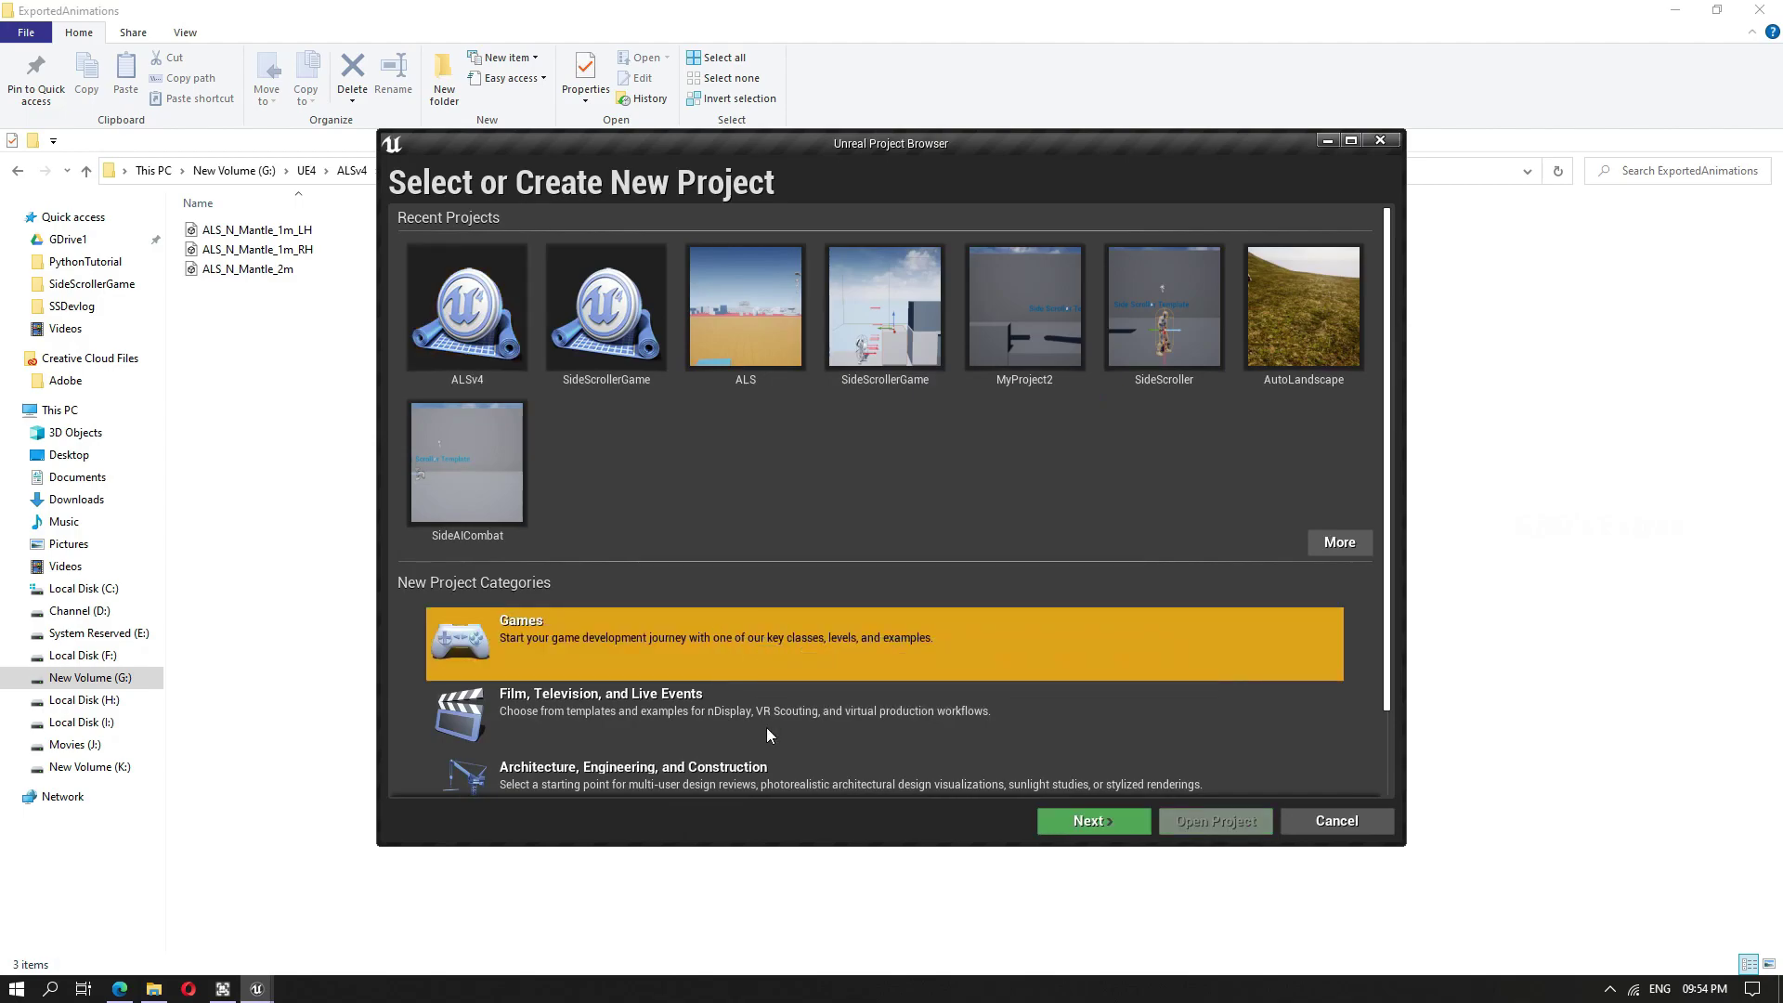
pyautogui.click(1113, 826)
pyautogui.click(577, 362)
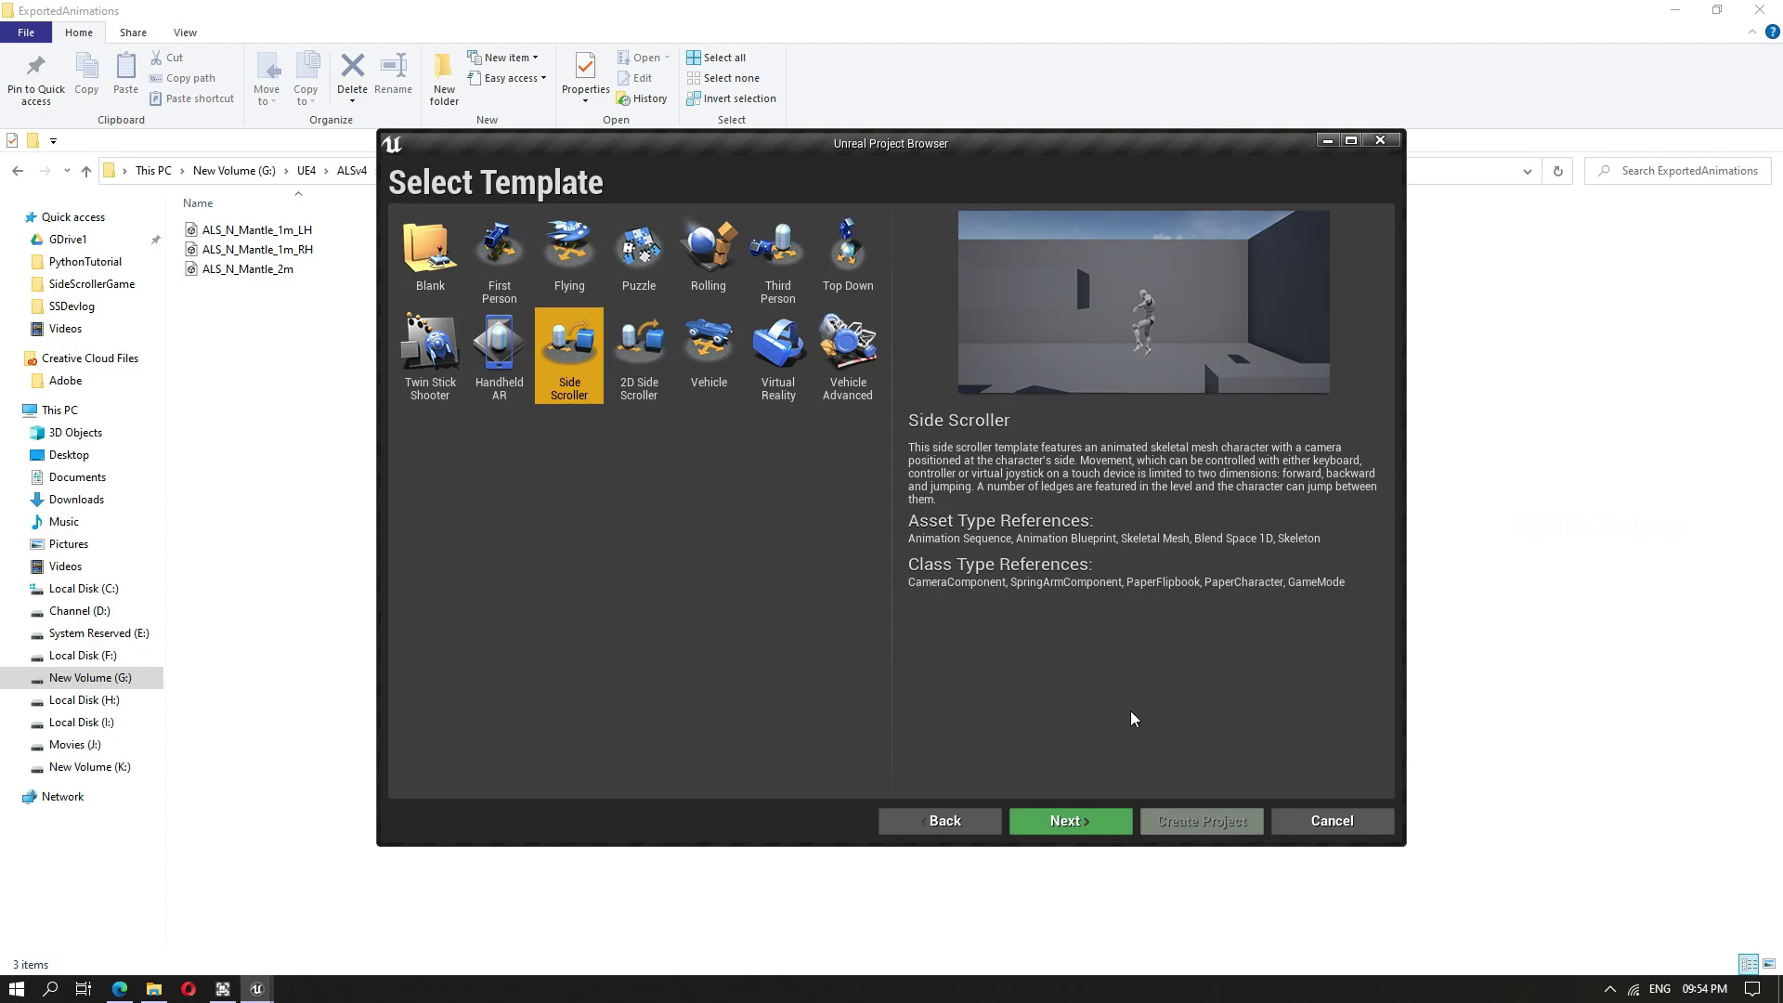
pyautogui.click(1073, 821)
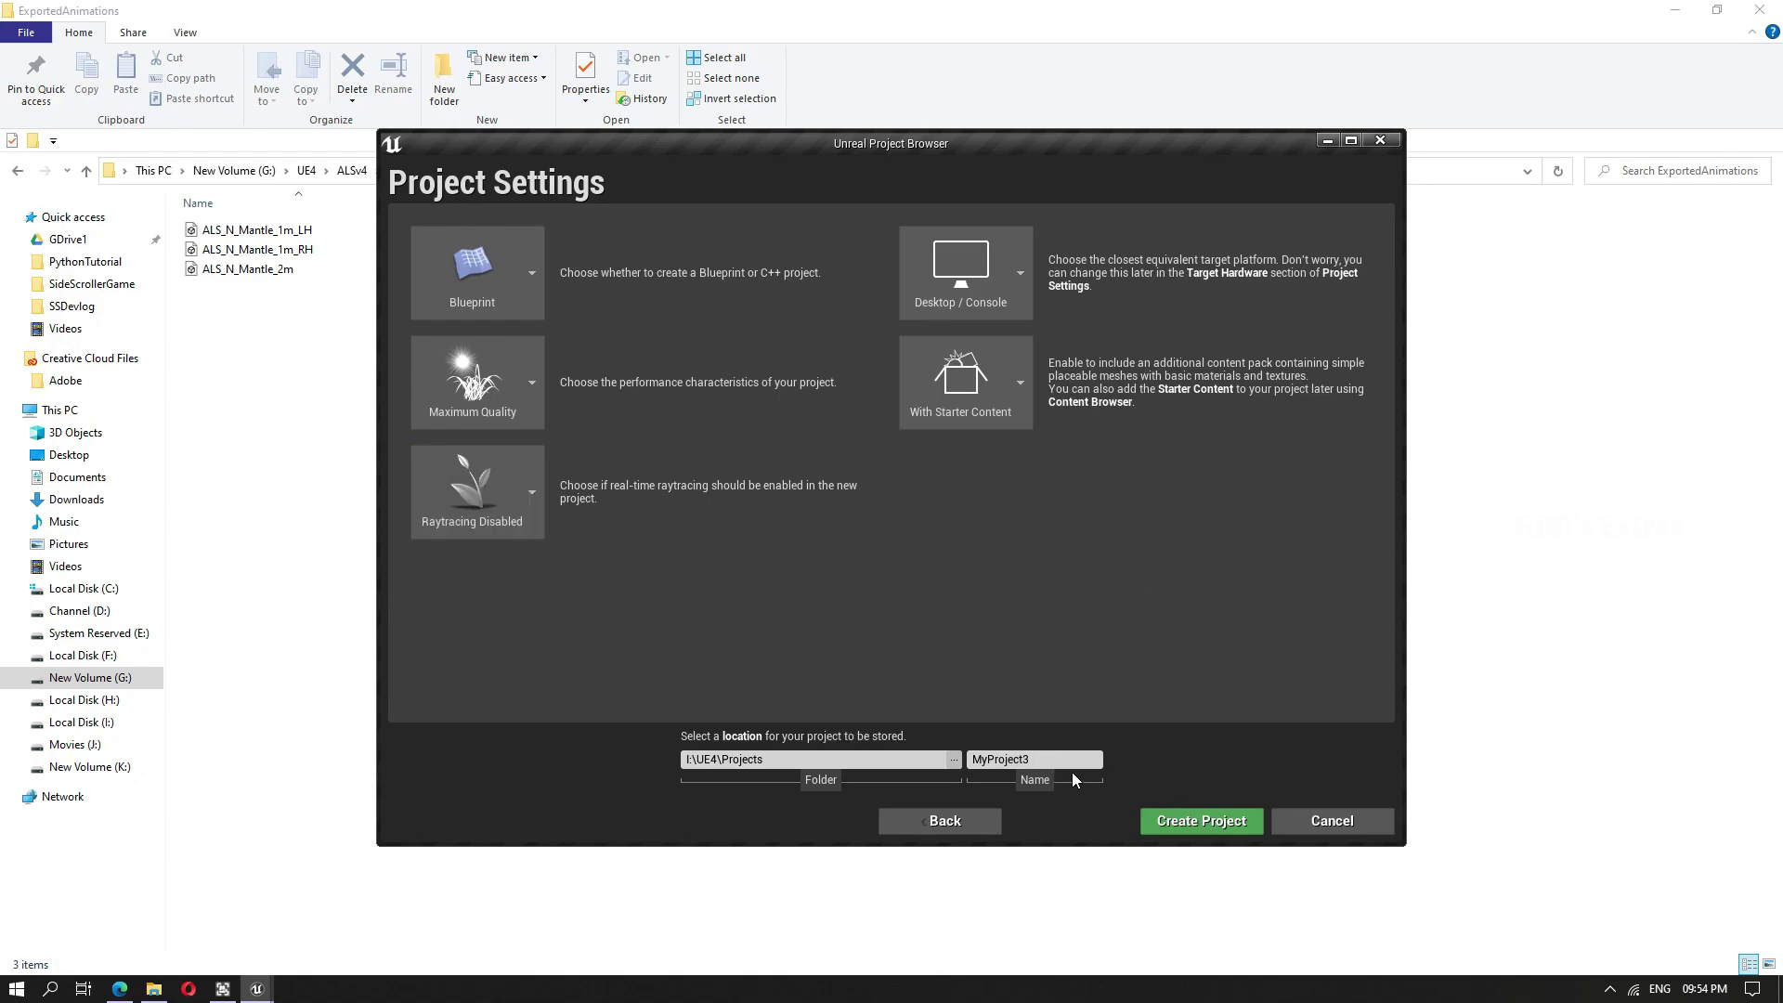
pyautogui.moveTo(1036, 759); pyautogui.dragTo(970, 760)
pyautogui.write('SideScrollerTut')
pyautogui.click(1201, 821)
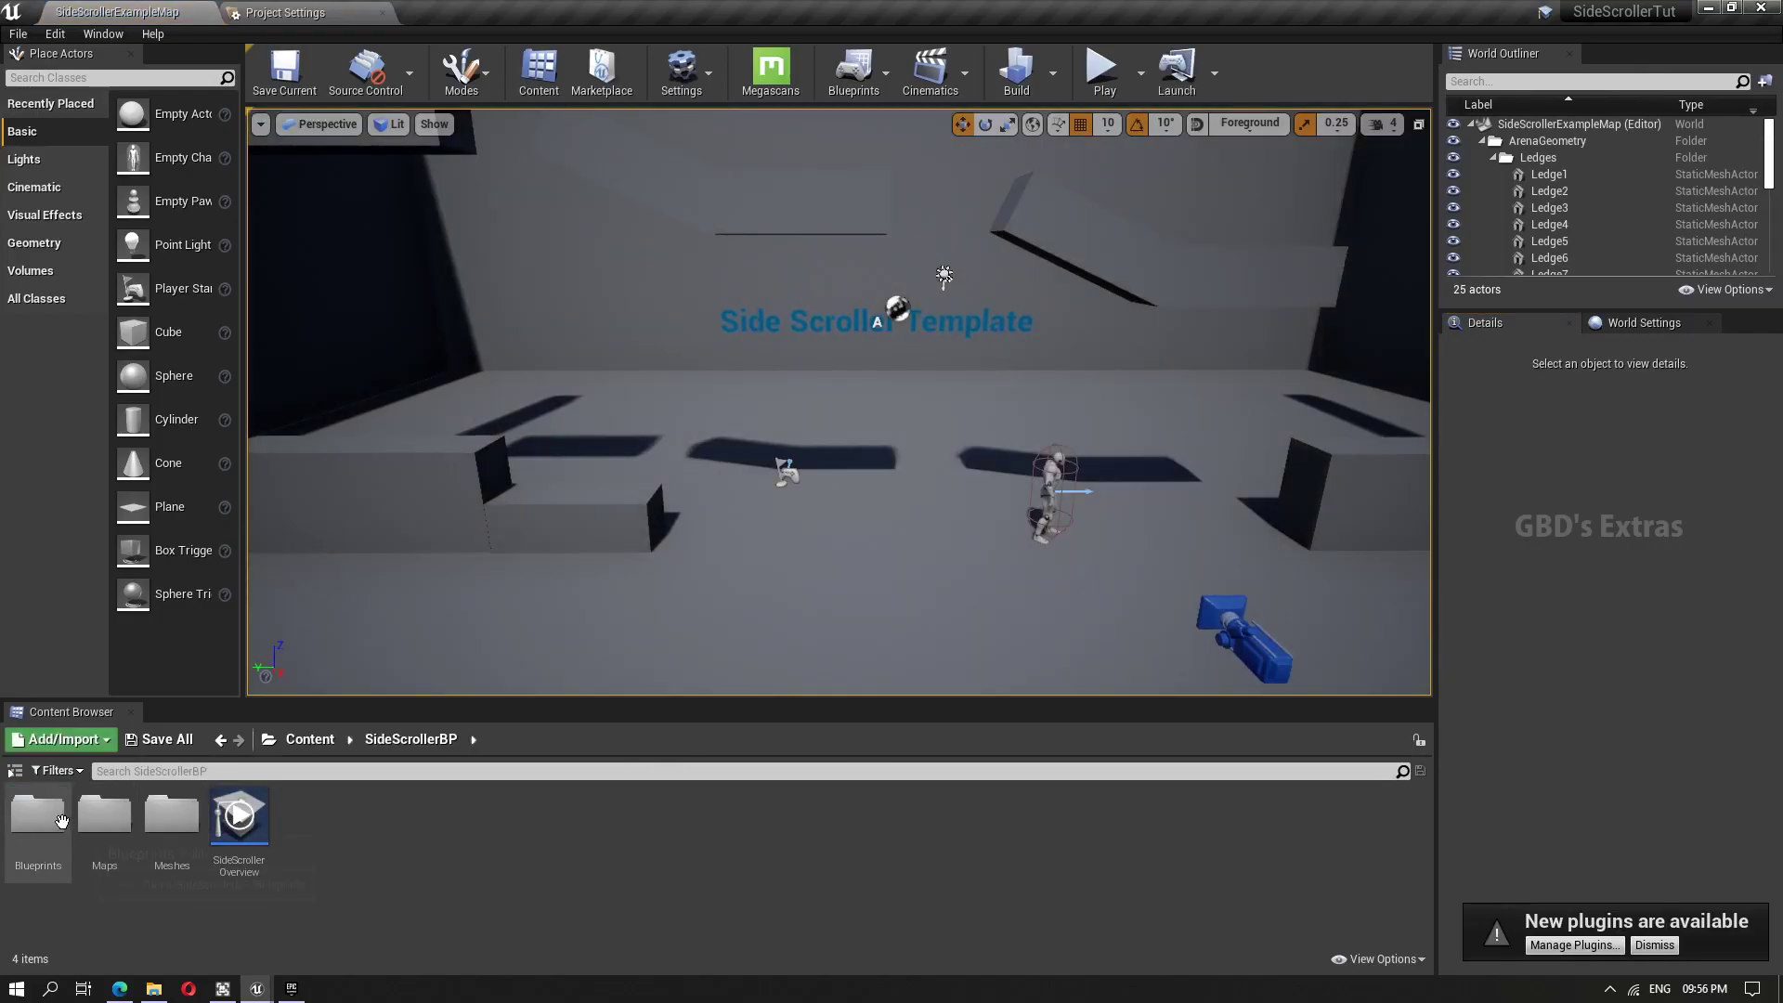
# Navigate the Content Browser to Content/Mannequin/Animations
pyautogui.click(309, 739)
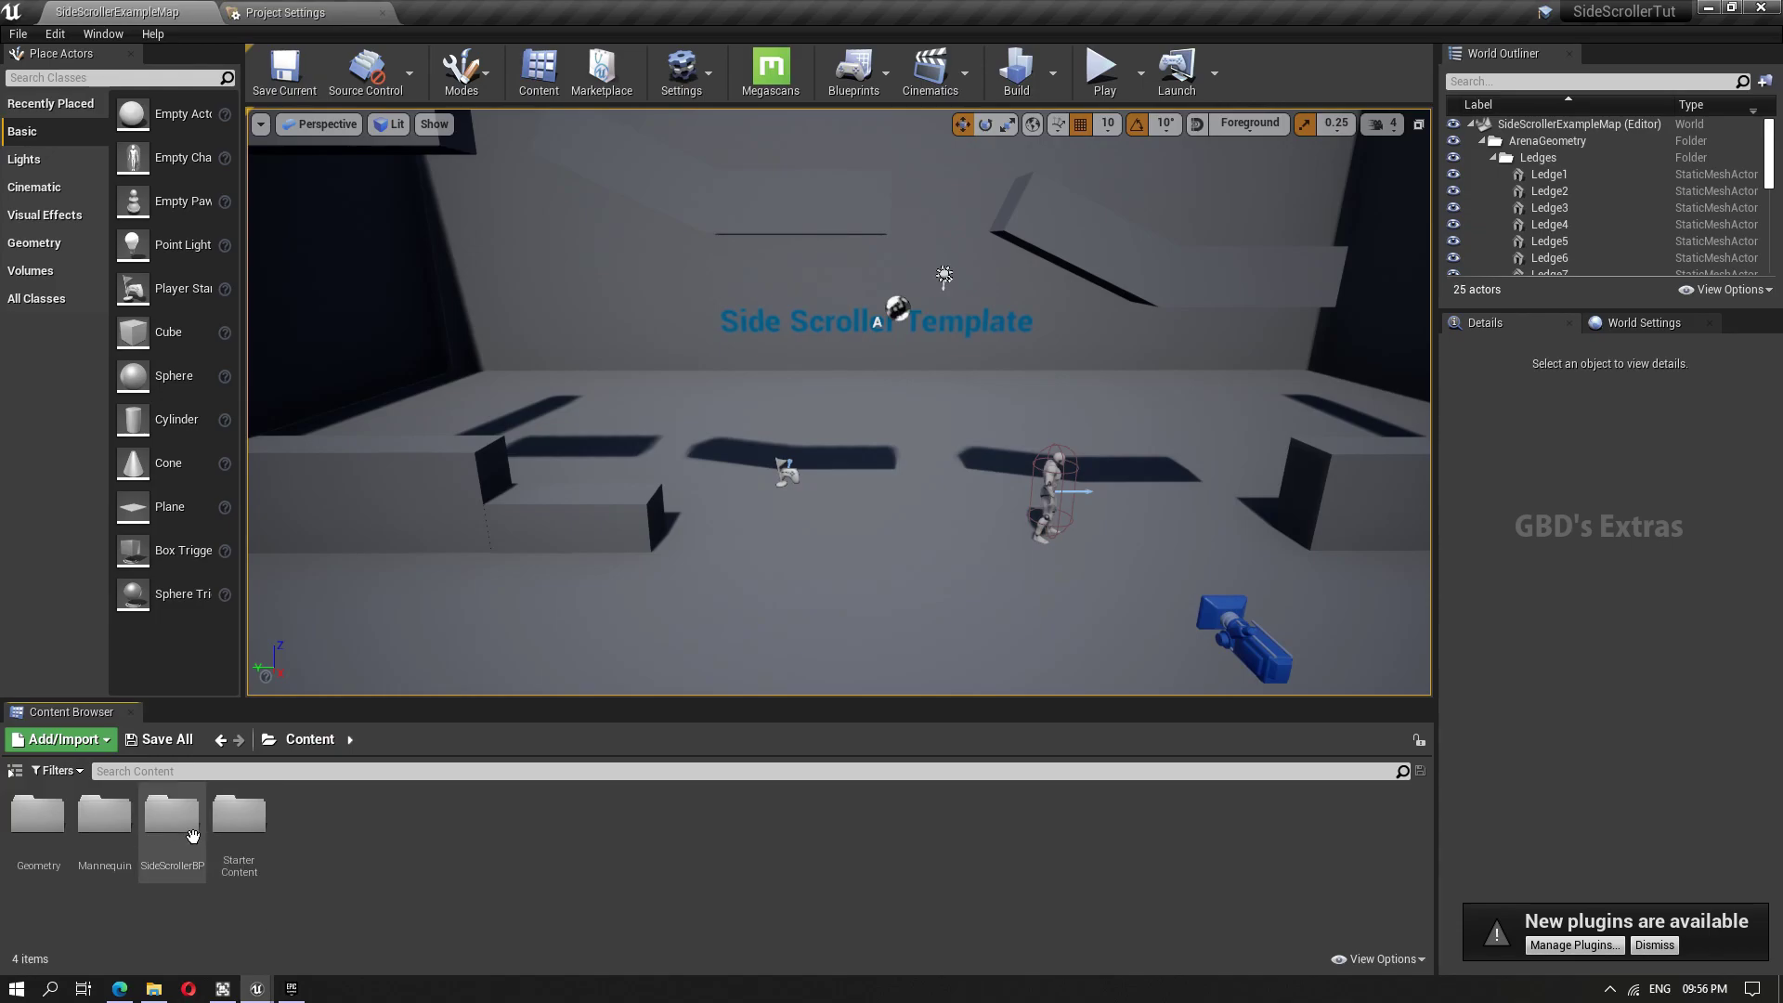
pyautogui.doubleClick(105, 814)
pyautogui.click(45, 817)
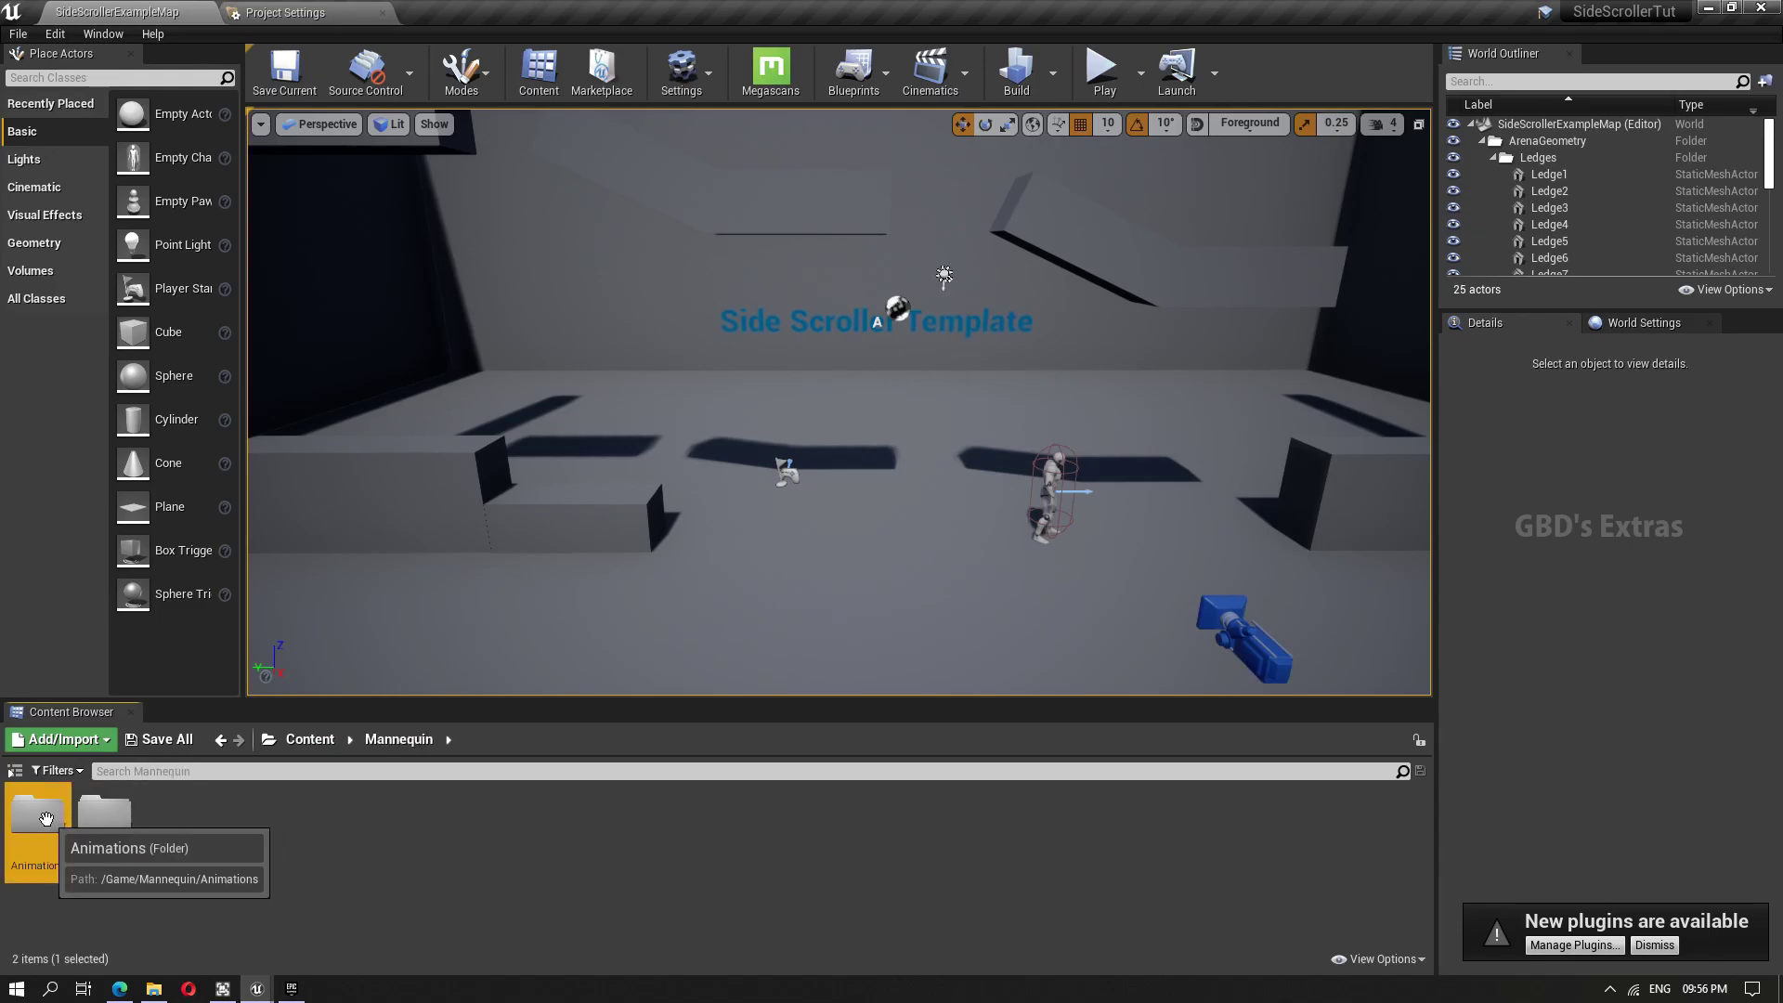
pyautogui.doubleClick(45, 817)
# Create a folder named 'ALSv4 Animations' there and open it
pyautogui.rightClick(785, 894)
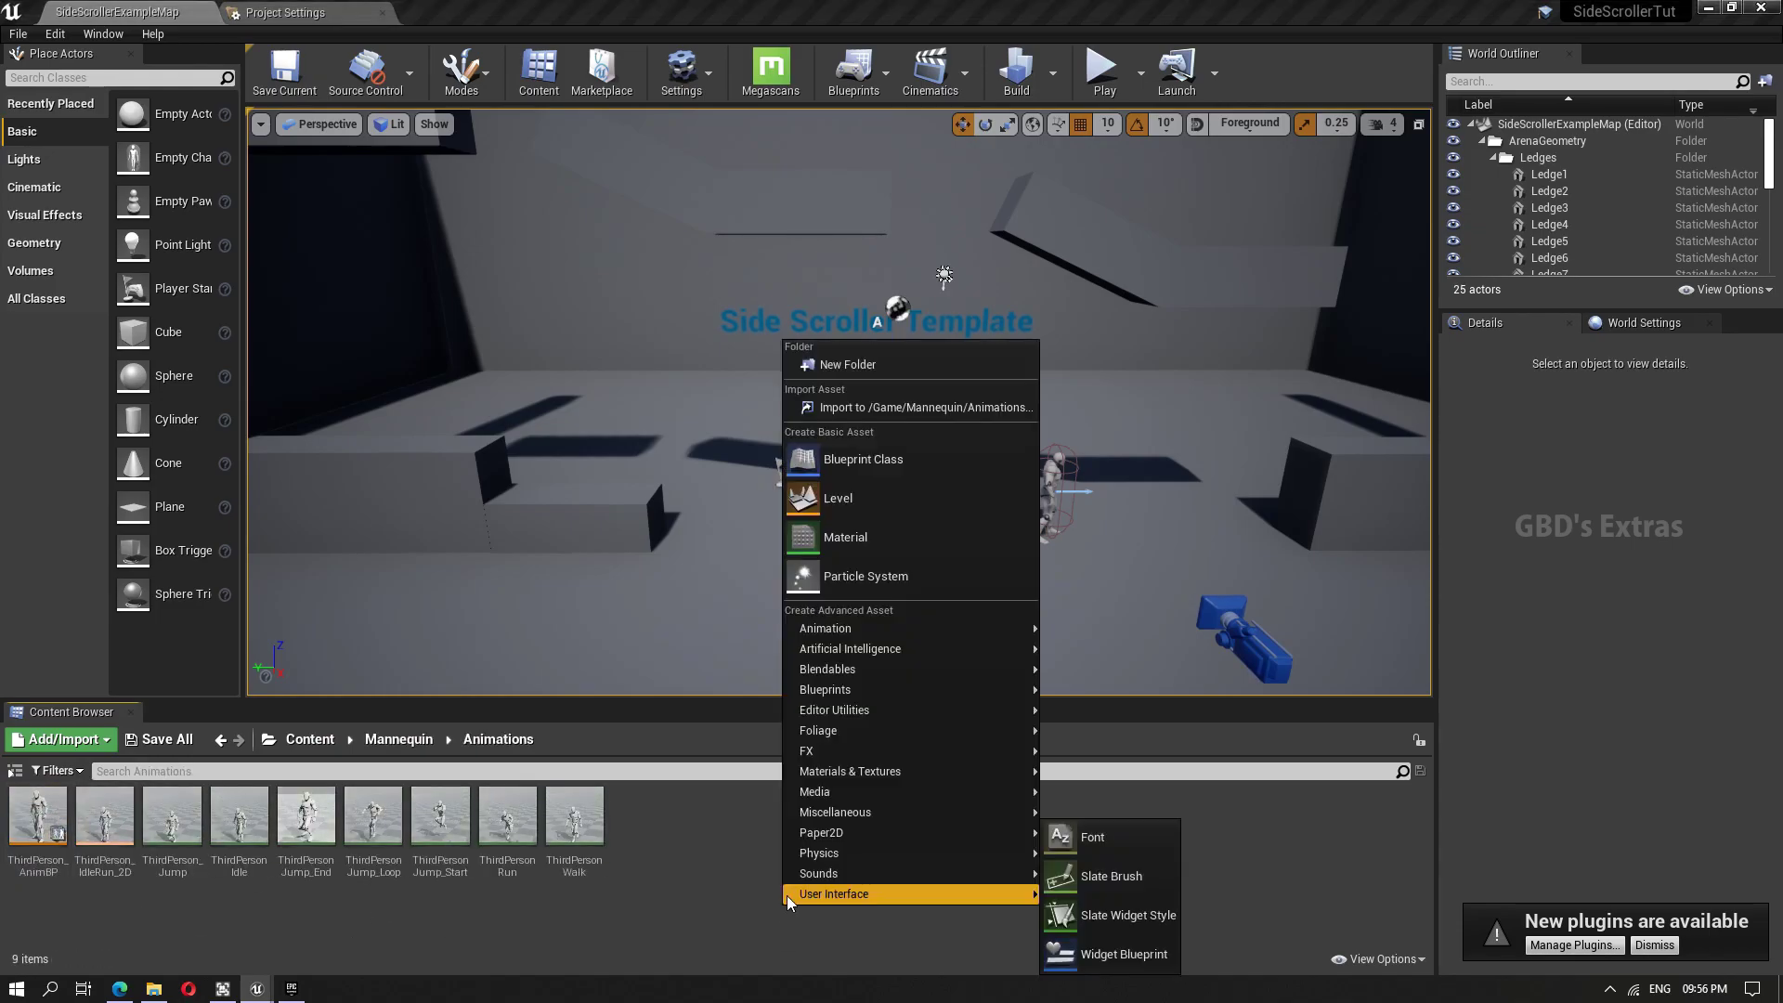
pyautogui.click(884, 365)
pyautogui.write('ALS')
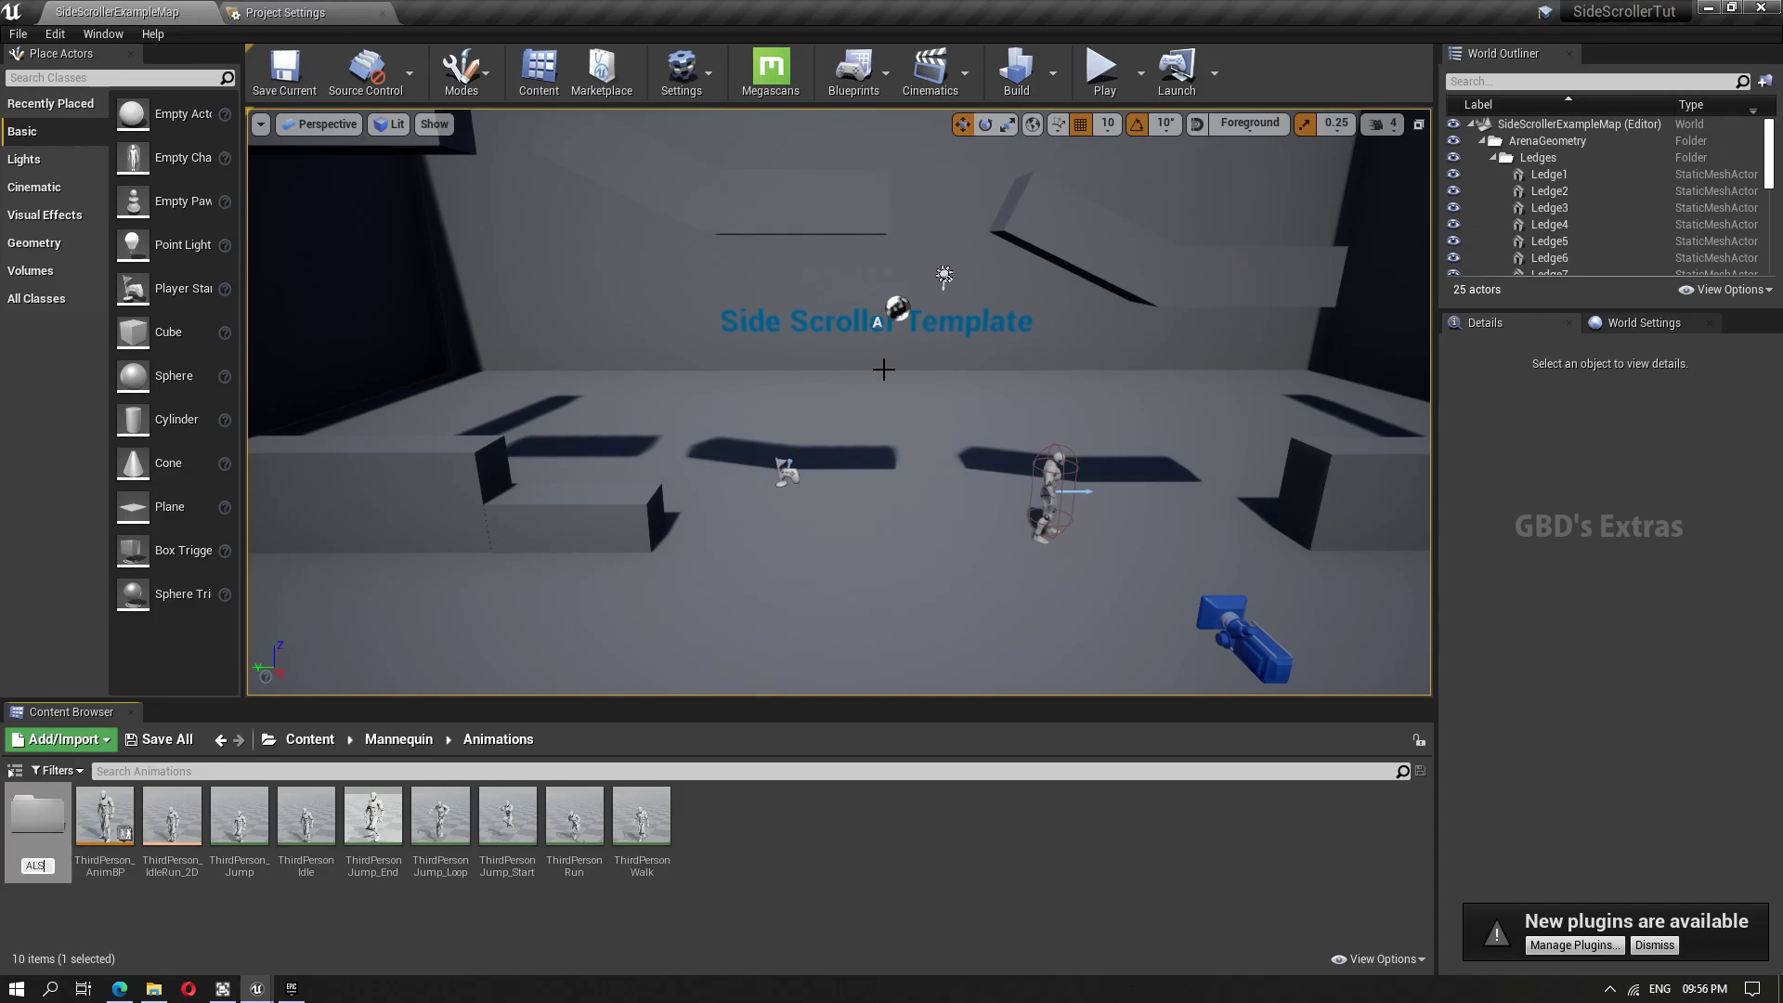
pyautogui.write('v4 Animations')
pyautogui.press('Return')
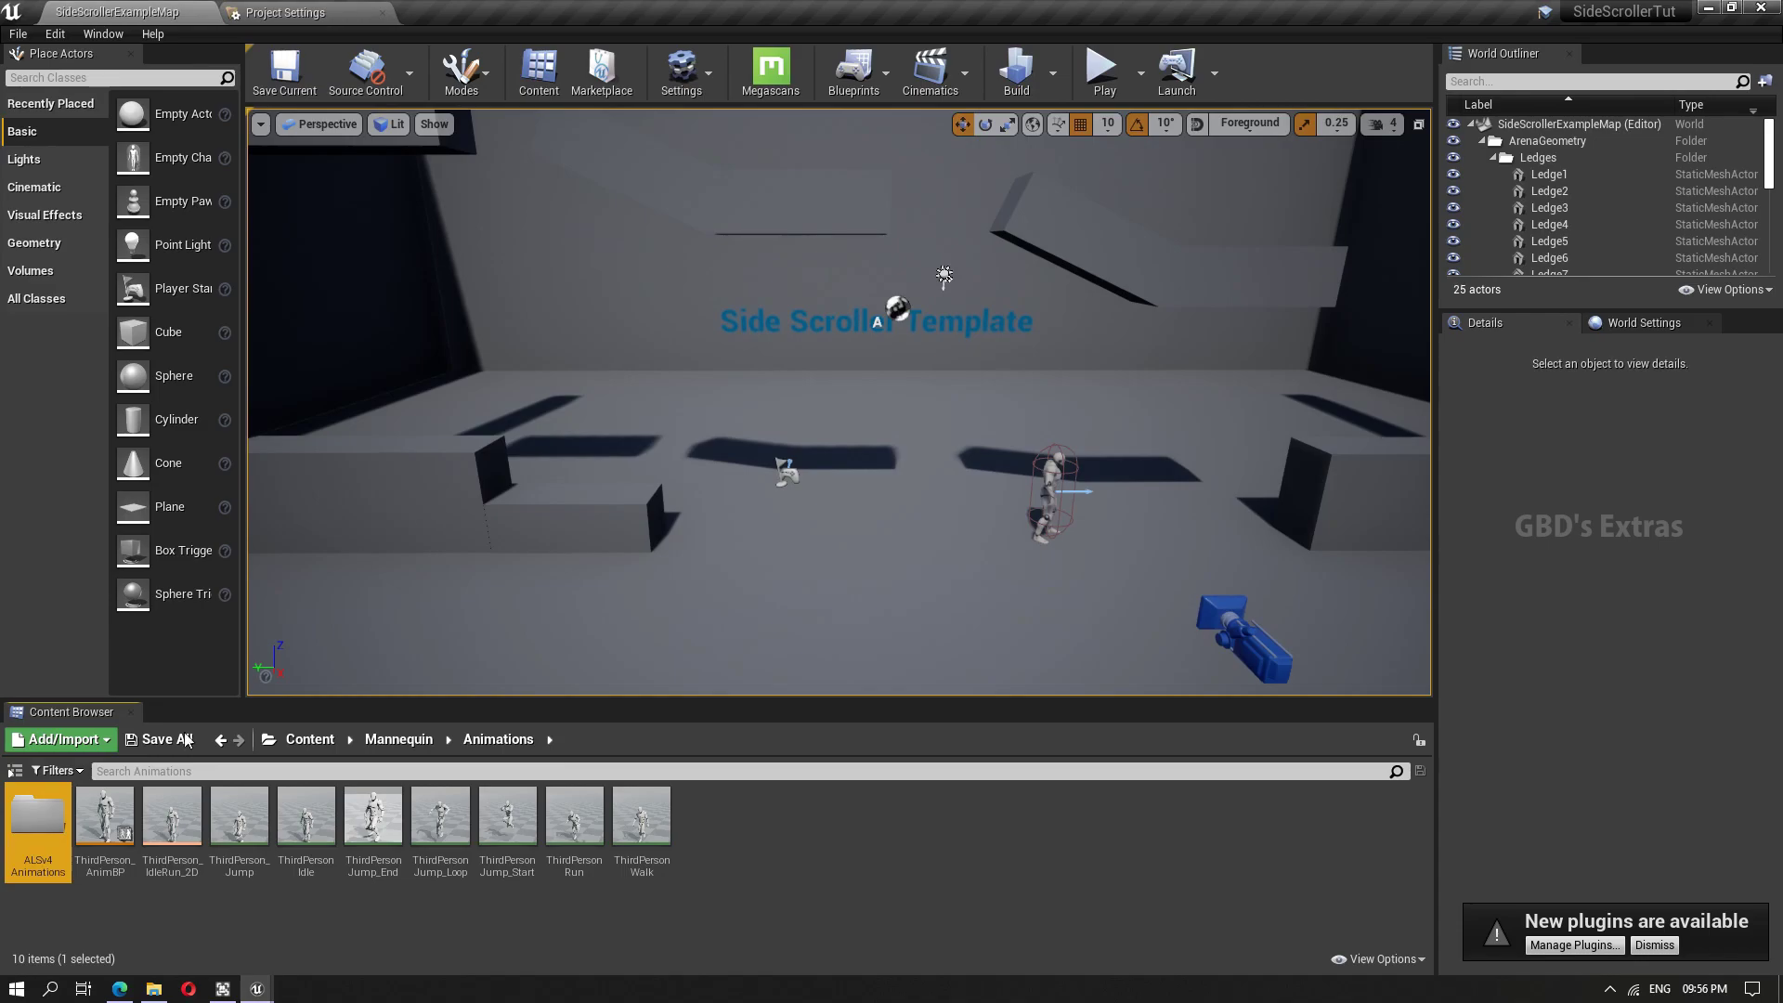
pyautogui.doubleClick(59, 838)
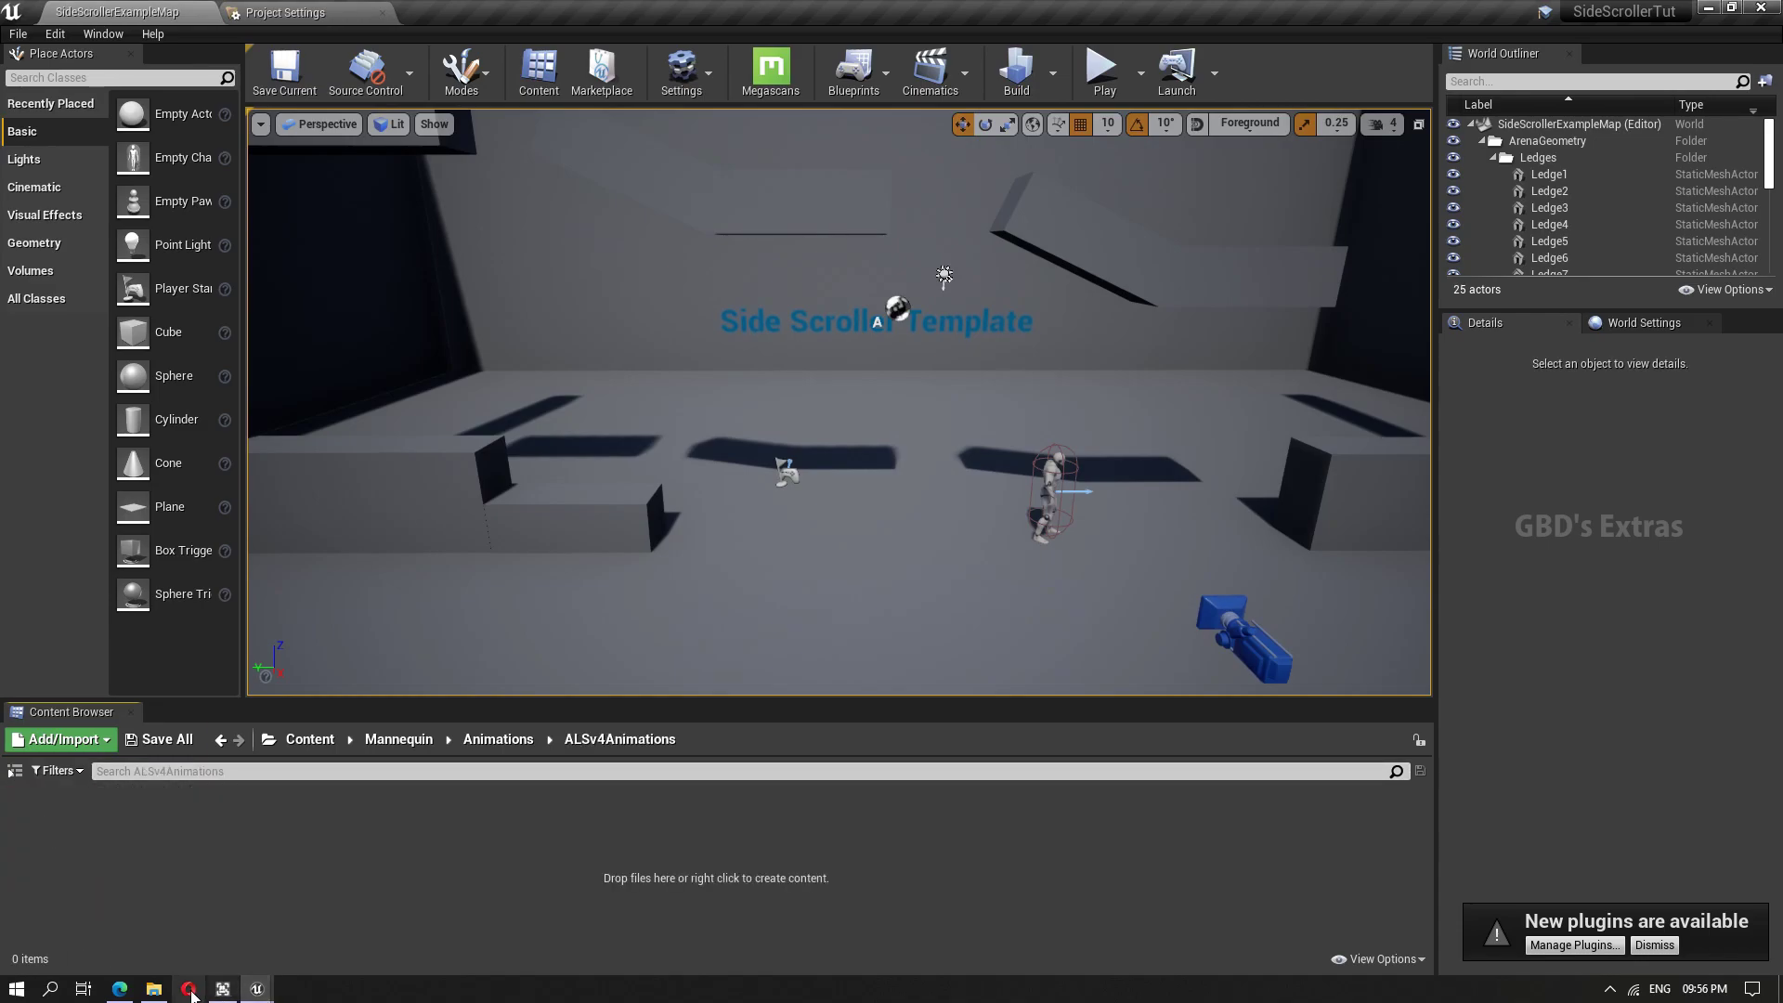
# Drag the three exported ALS_N_Mantle FBX files from Explorer into the ALSv4 Animations folder
pyautogui.click(154, 988)
pyautogui.doubleClick(596, 14)
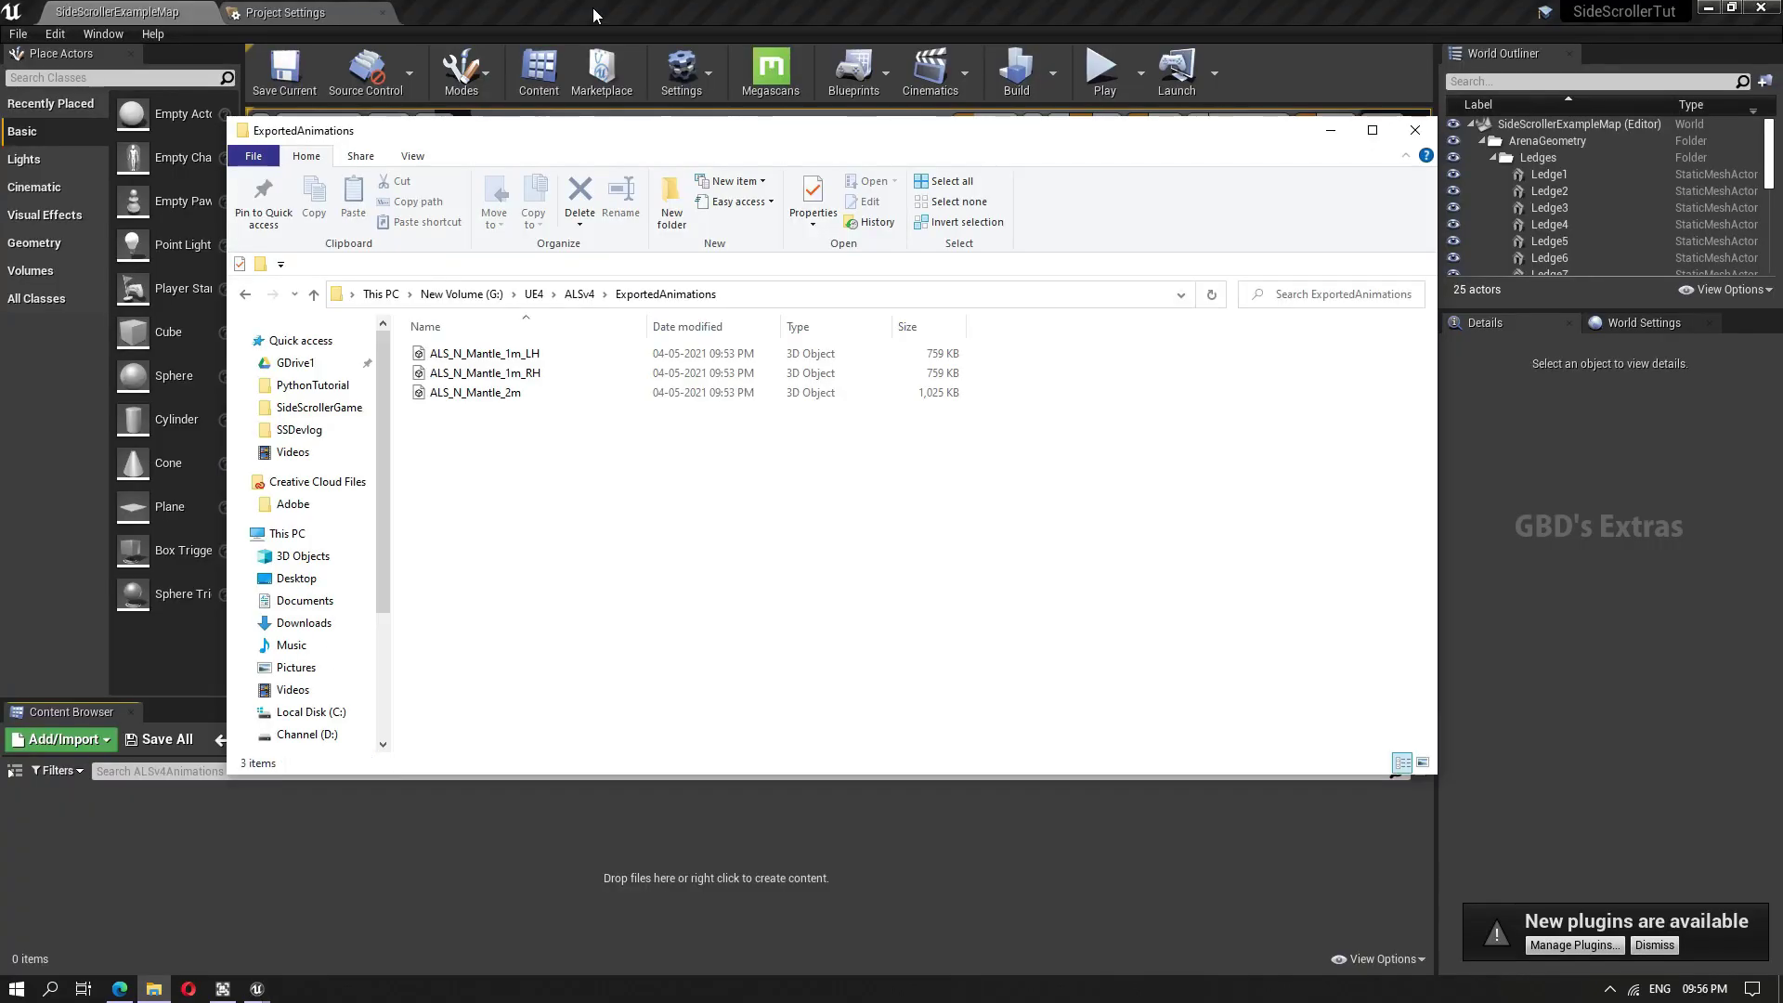
pyautogui.moveTo(587, 436); pyautogui.dragTo(466, 348)
pyautogui.moveTo(555, 400); pyautogui.dragTo(333, 917)
pyautogui.moveTo(321, 857); pyautogui.dragTo(321, 858)
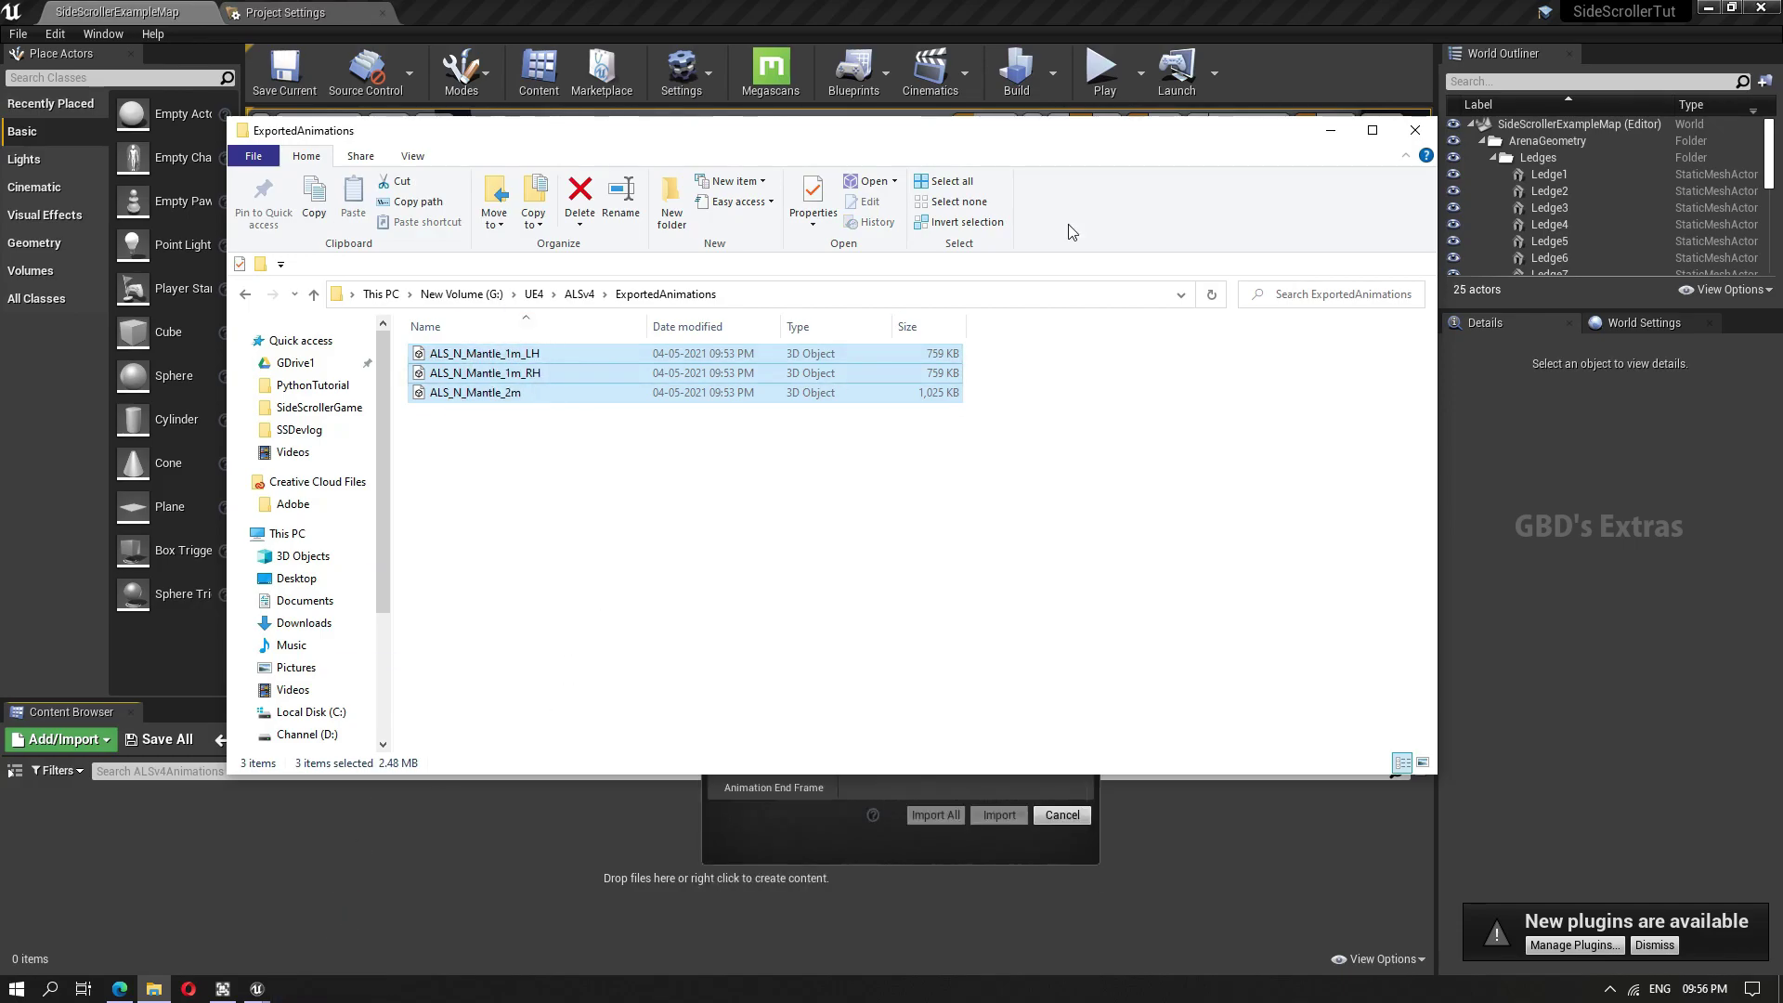
# Import all three animations onto UE4_Mannequin_Skeleton
pyautogui.click(1332, 128)
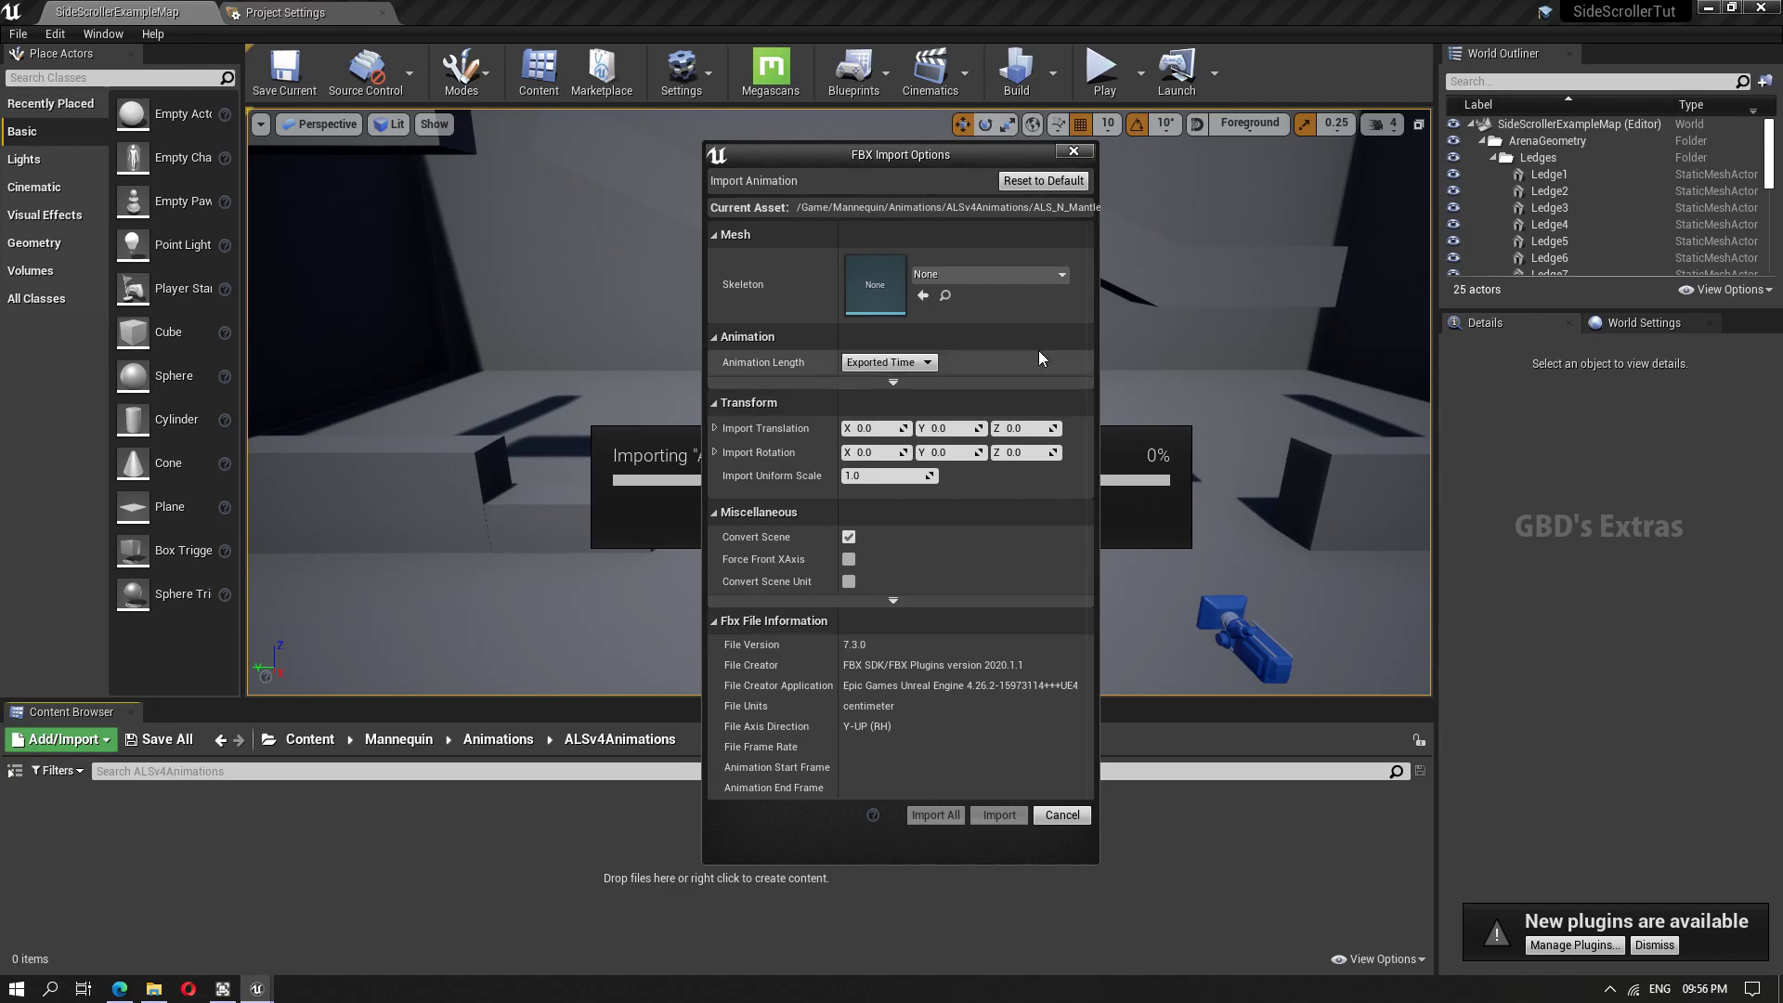
pyautogui.click(1011, 277)
pyautogui.click(1005, 425)
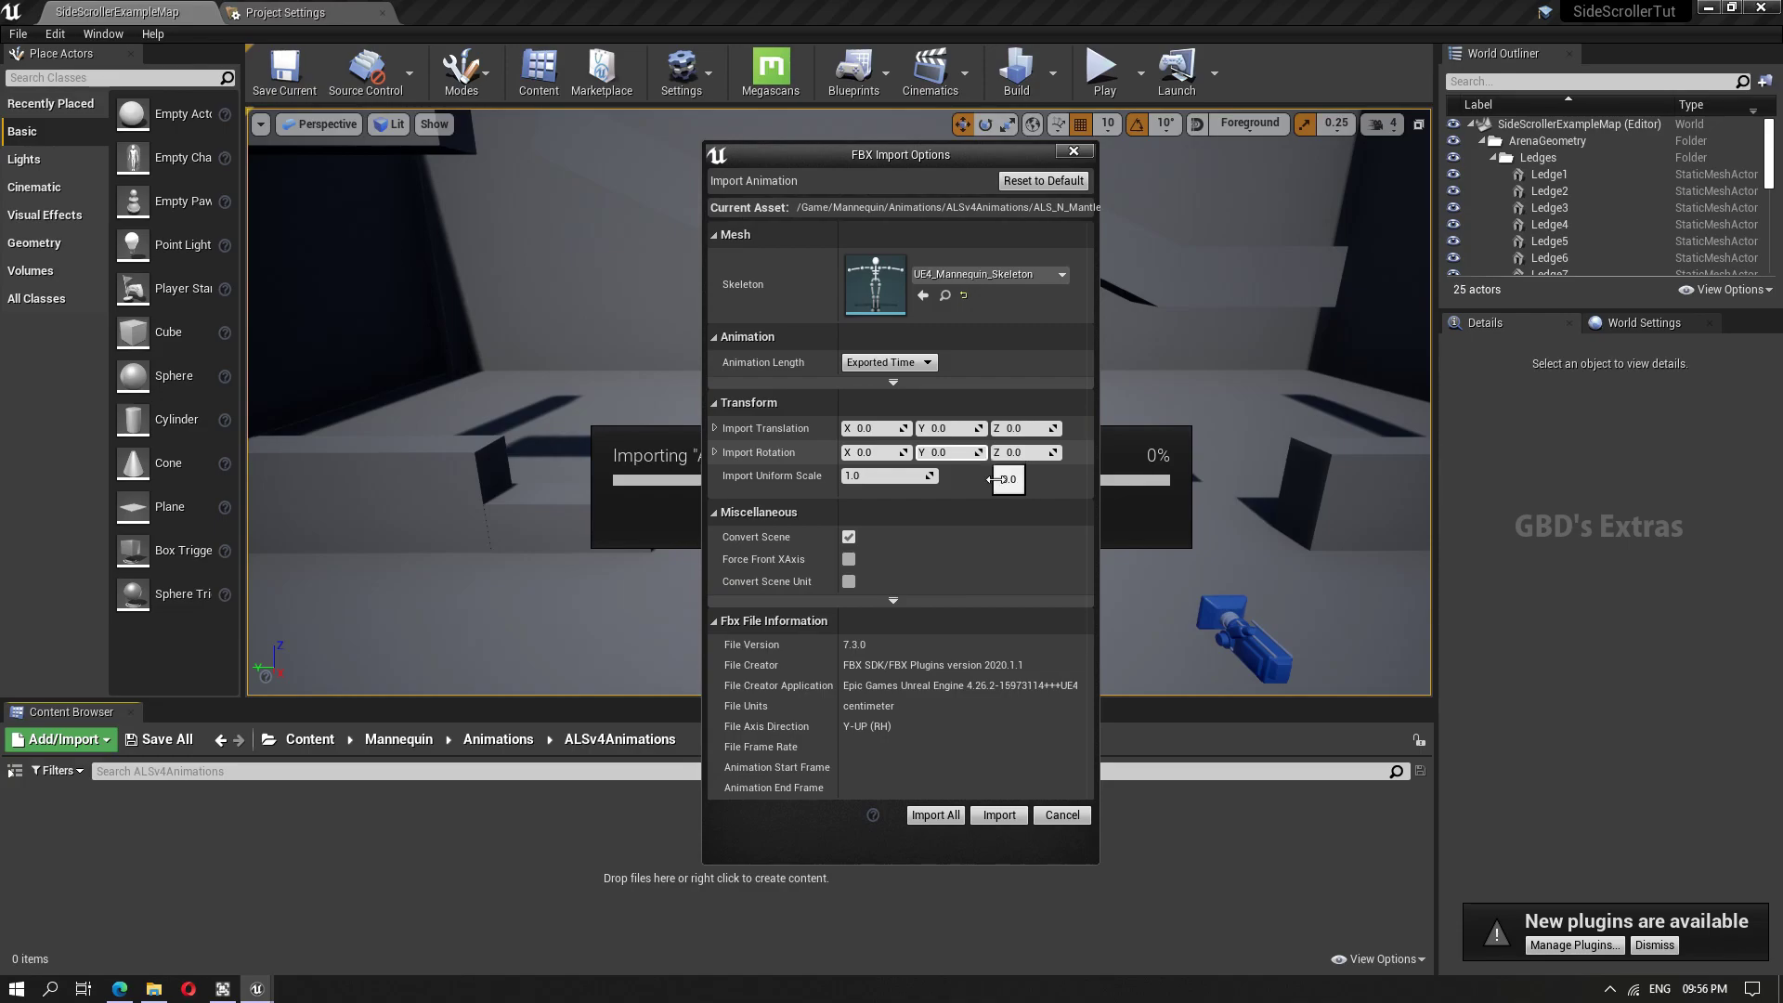
pyautogui.click(946, 816)
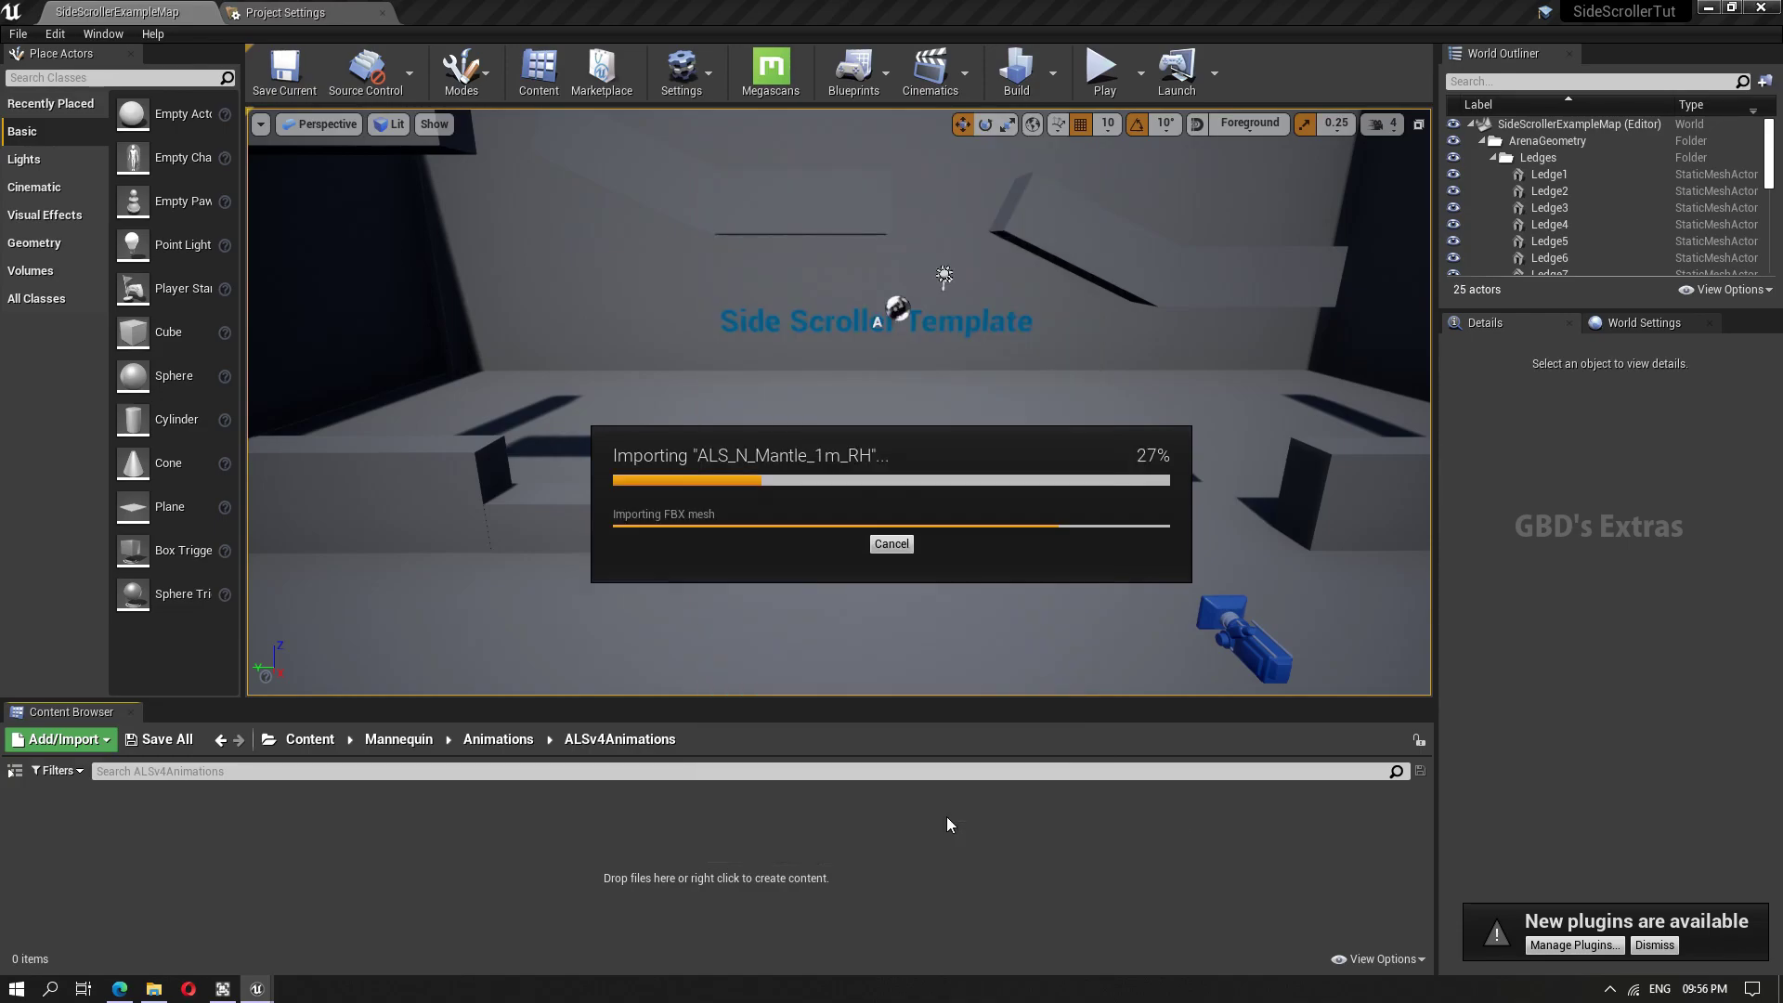
# Save the four newly imported unsaved assets
pyautogui.click(648, 858)
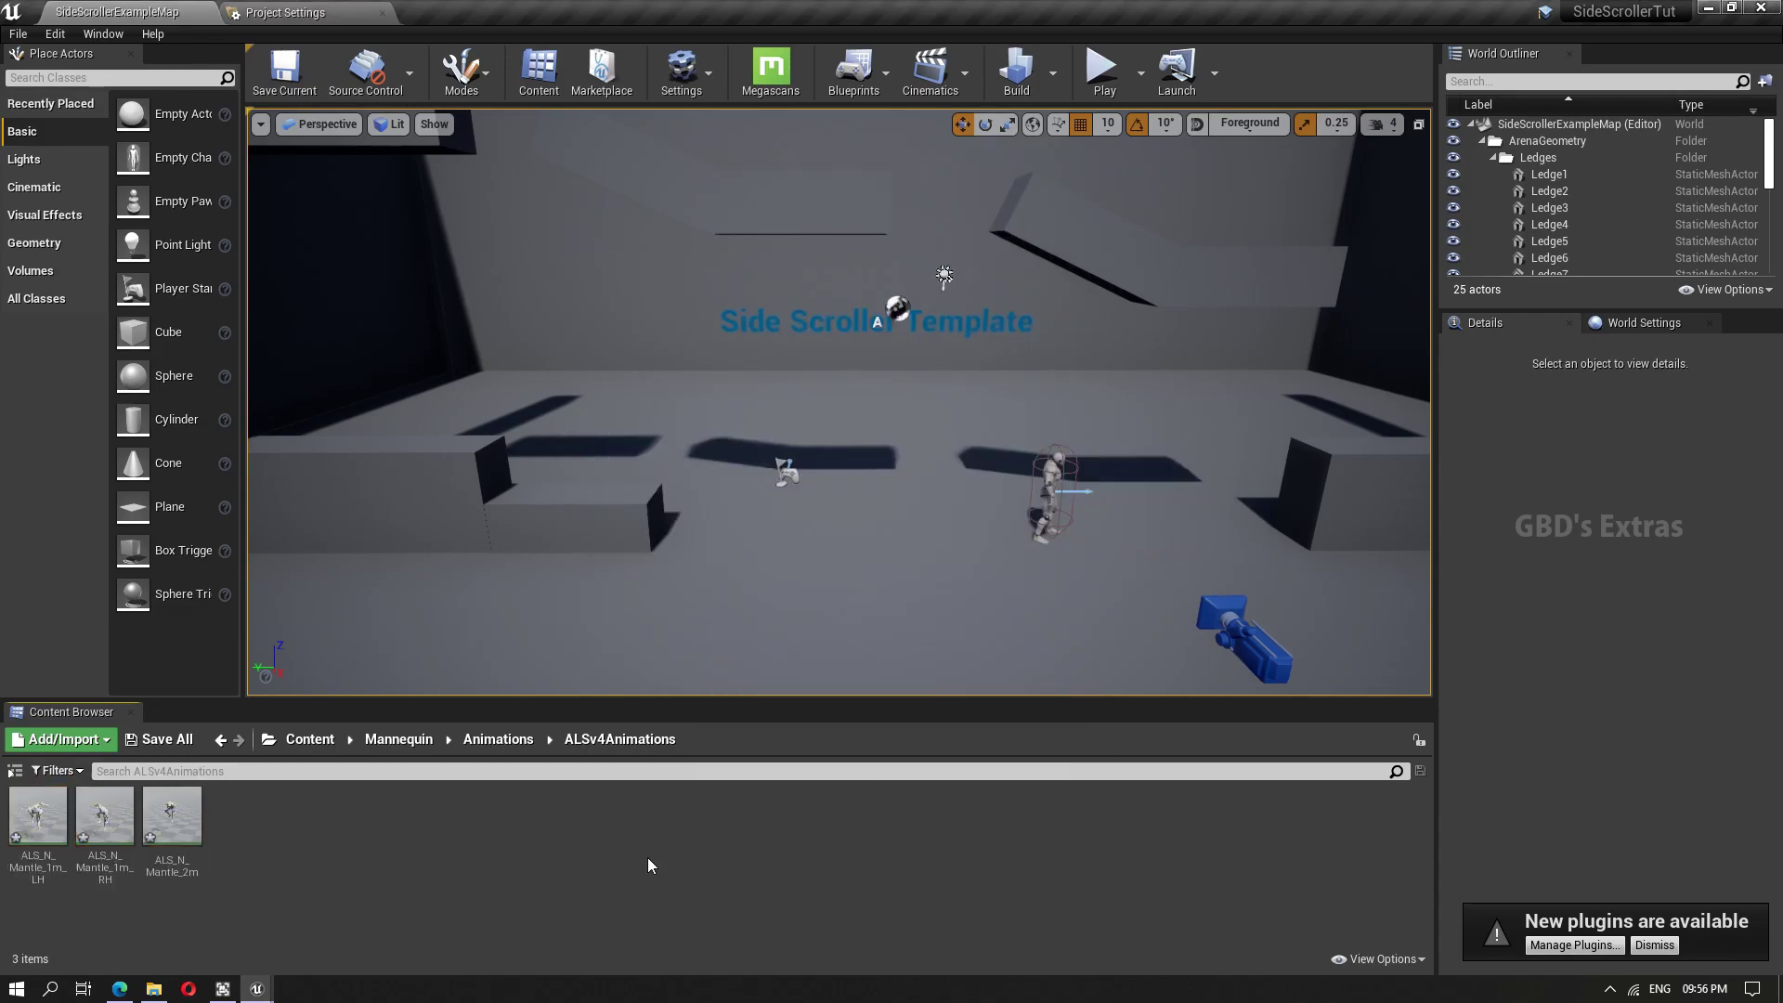
pyautogui.click(167, 740)
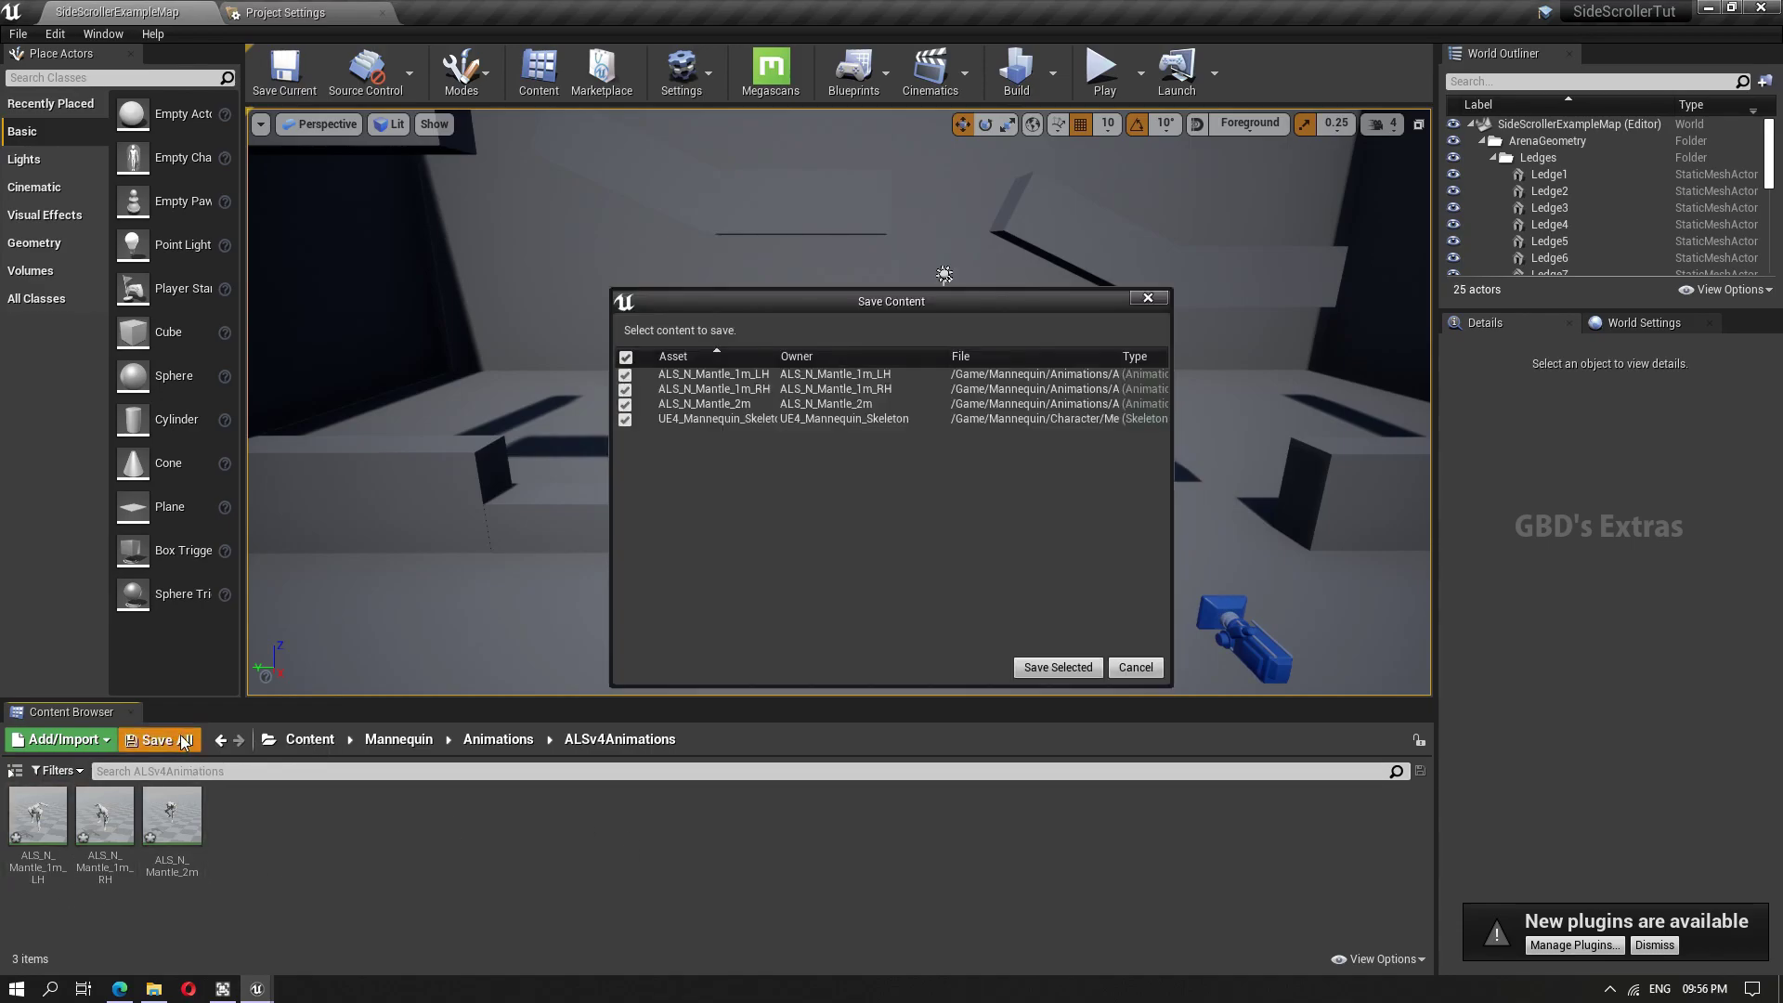
pyautogui.click(1059, 667)
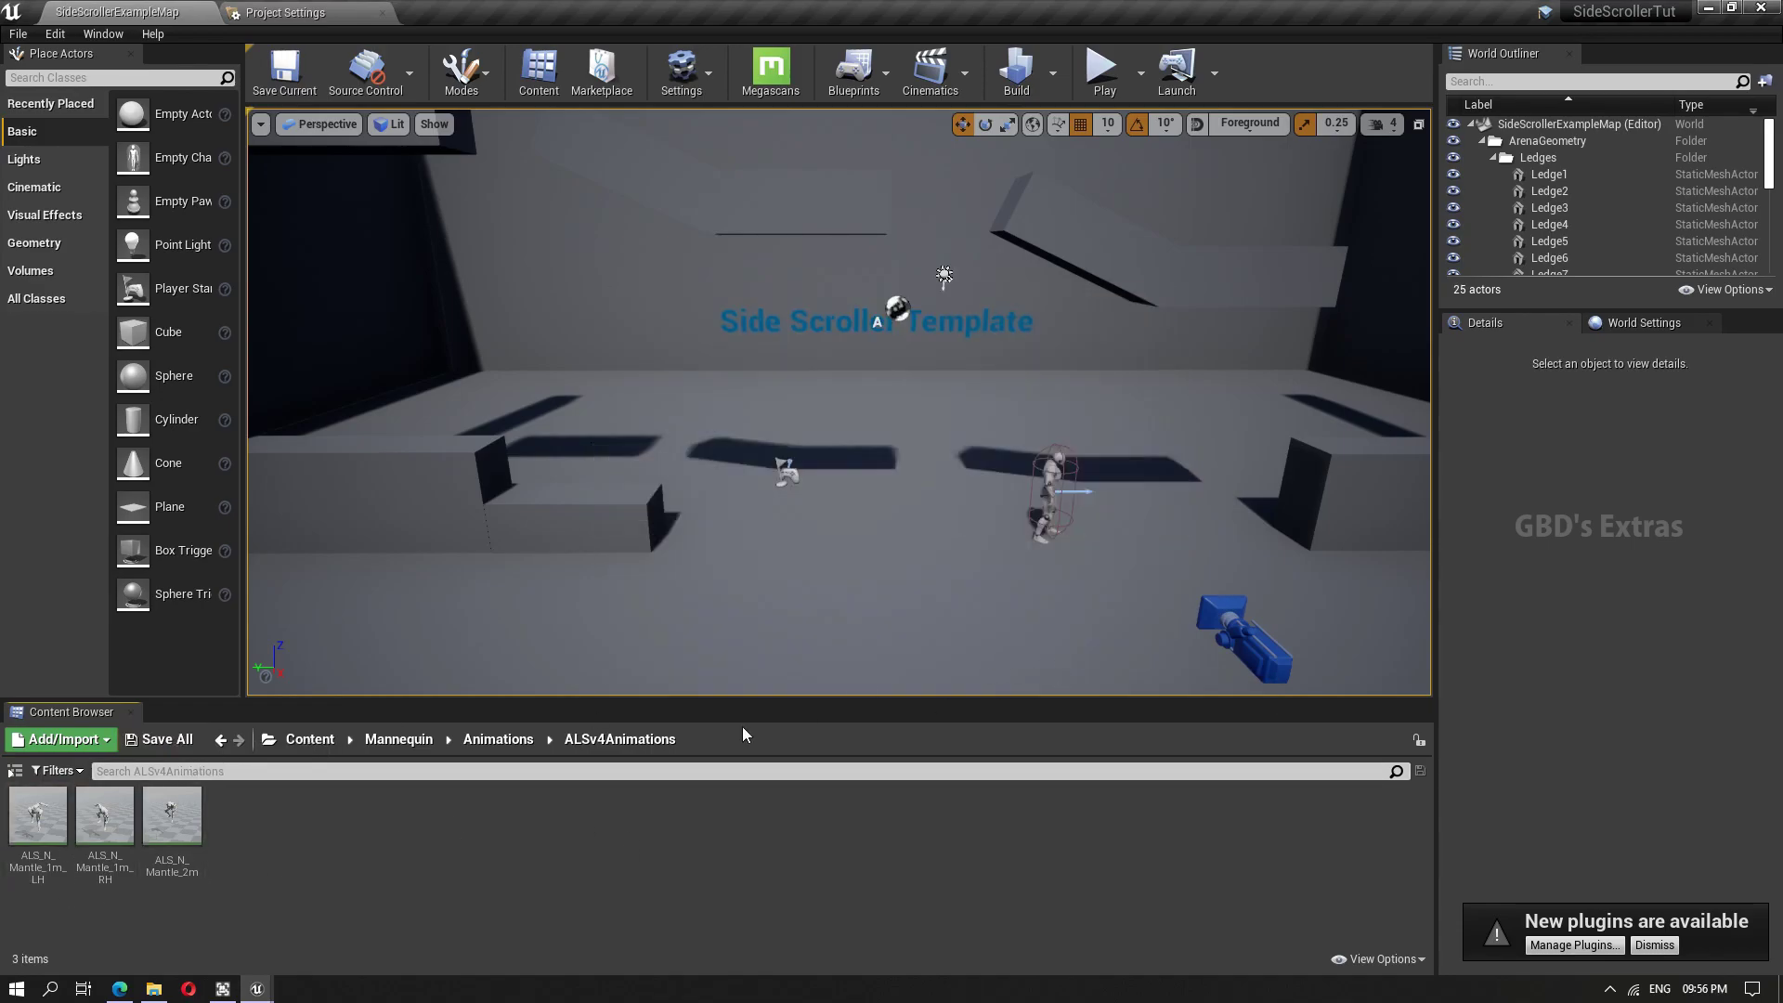
# Preview ALS_N_Mantle_1m_LH, dock its tab beside the map, and return to SideScrollerExampleMap
pyautogui.doubleClick(38, 822)
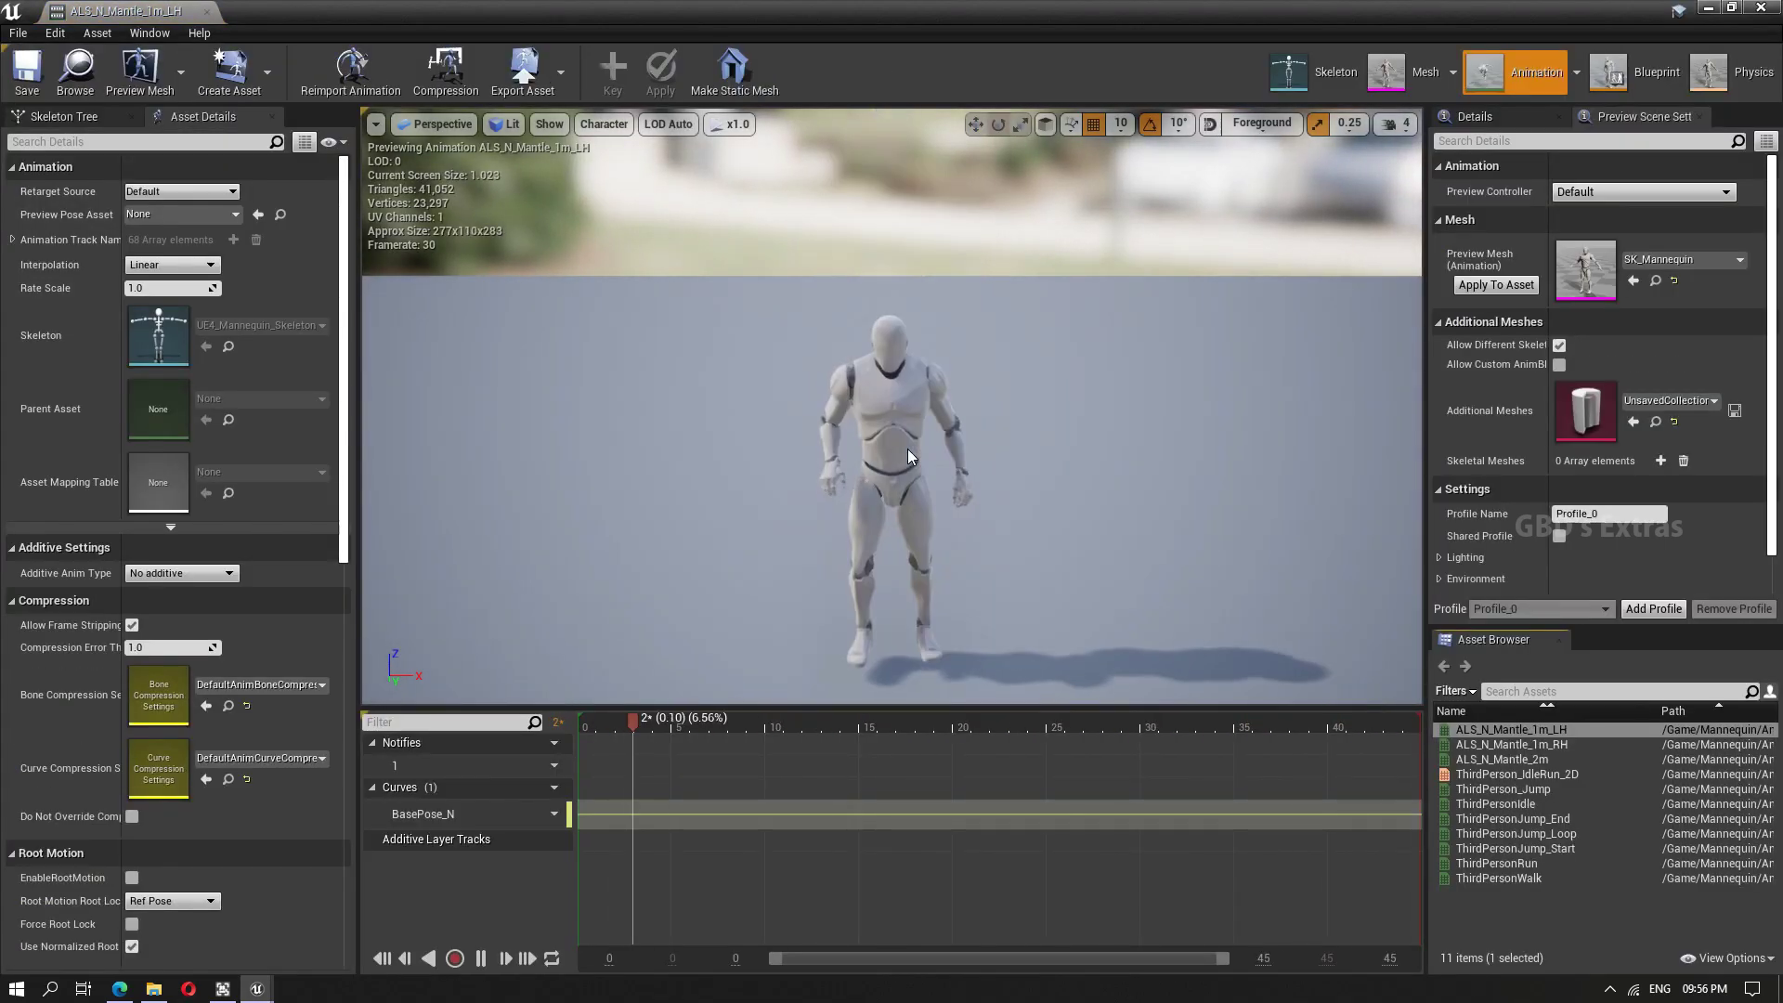
pyautogui.moveTo(210, 17); pyautogui.dragTo(144, 9)
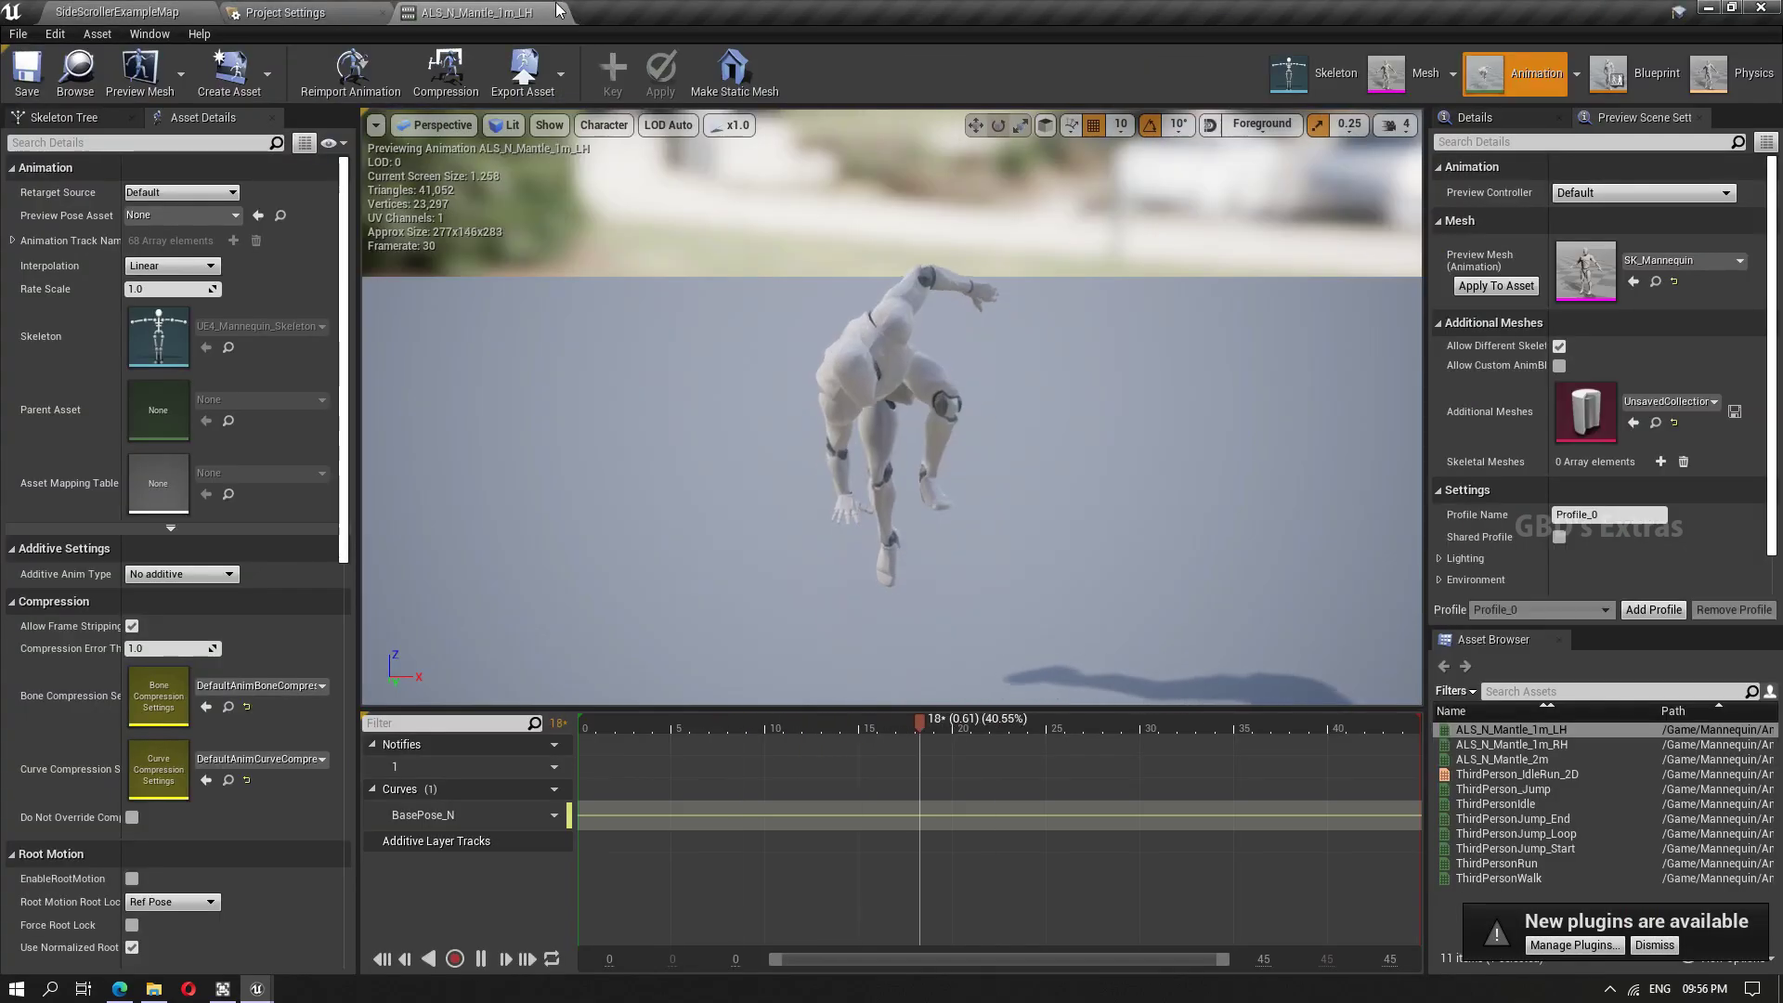
pyautogui.click(144, 11)
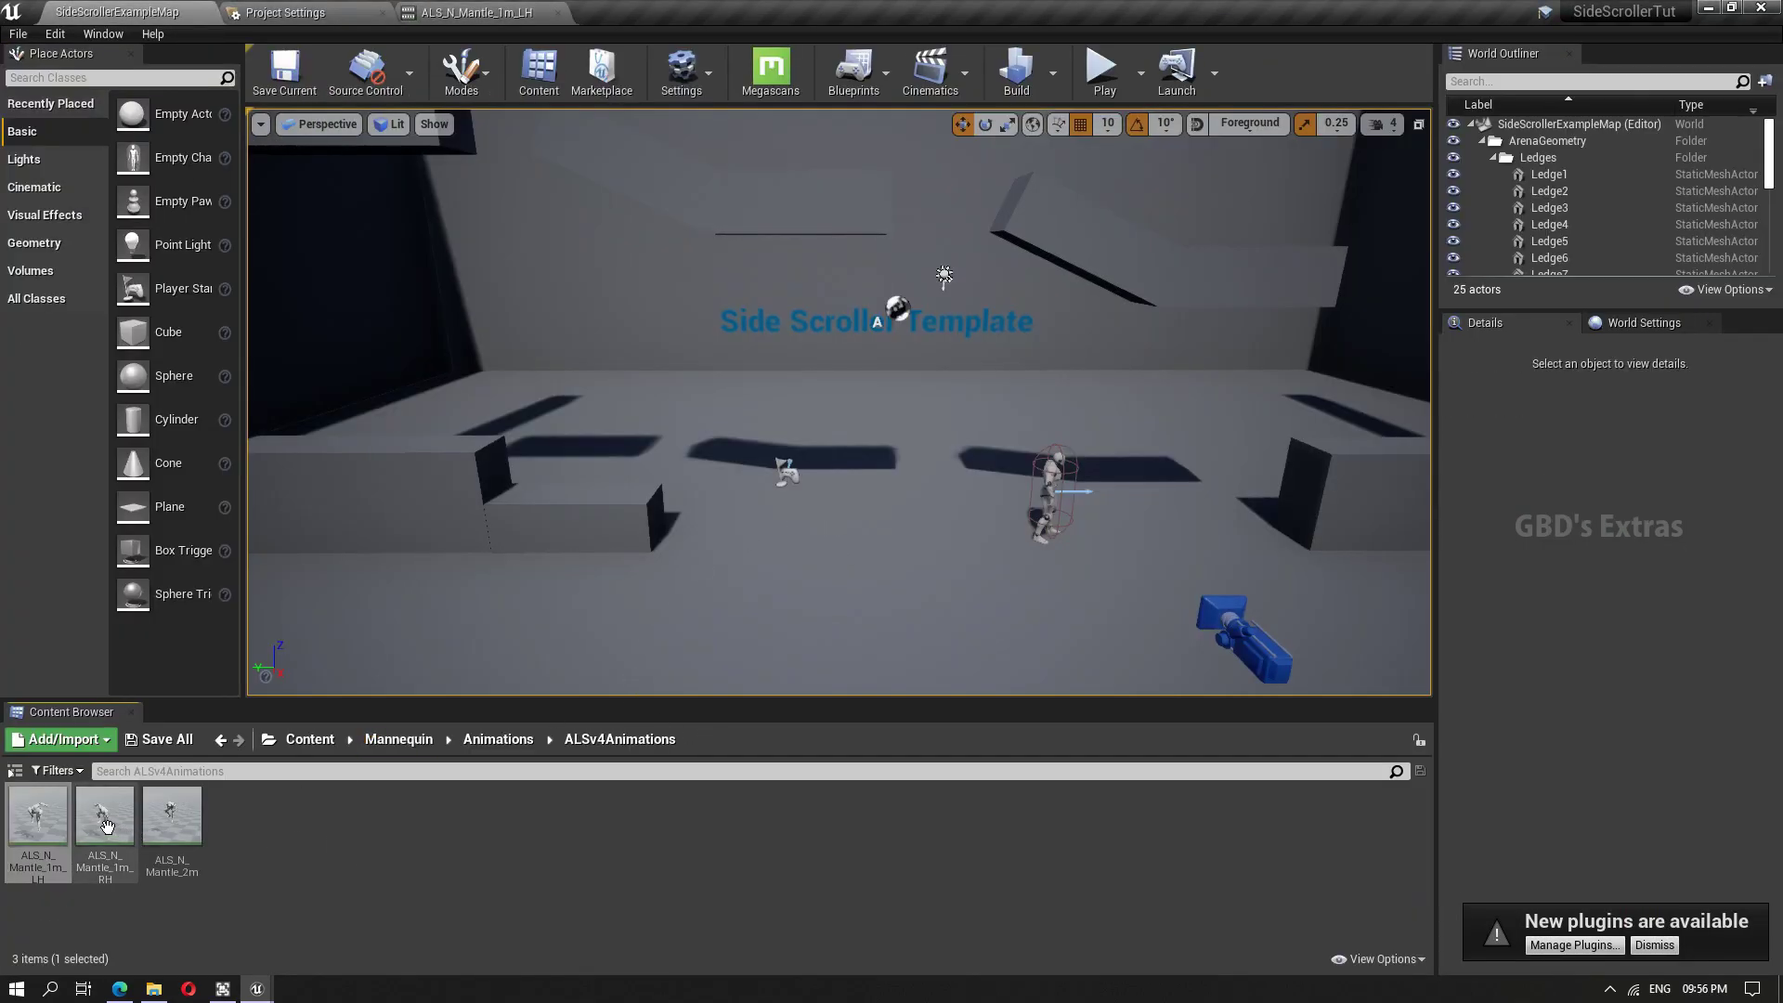
# Place ALS_N_Mantle_1m_LH by the left ledge, then play the level walking left and right
pyautogui.moveTo(38, 815); pyautogui.dragTo(681, 536)
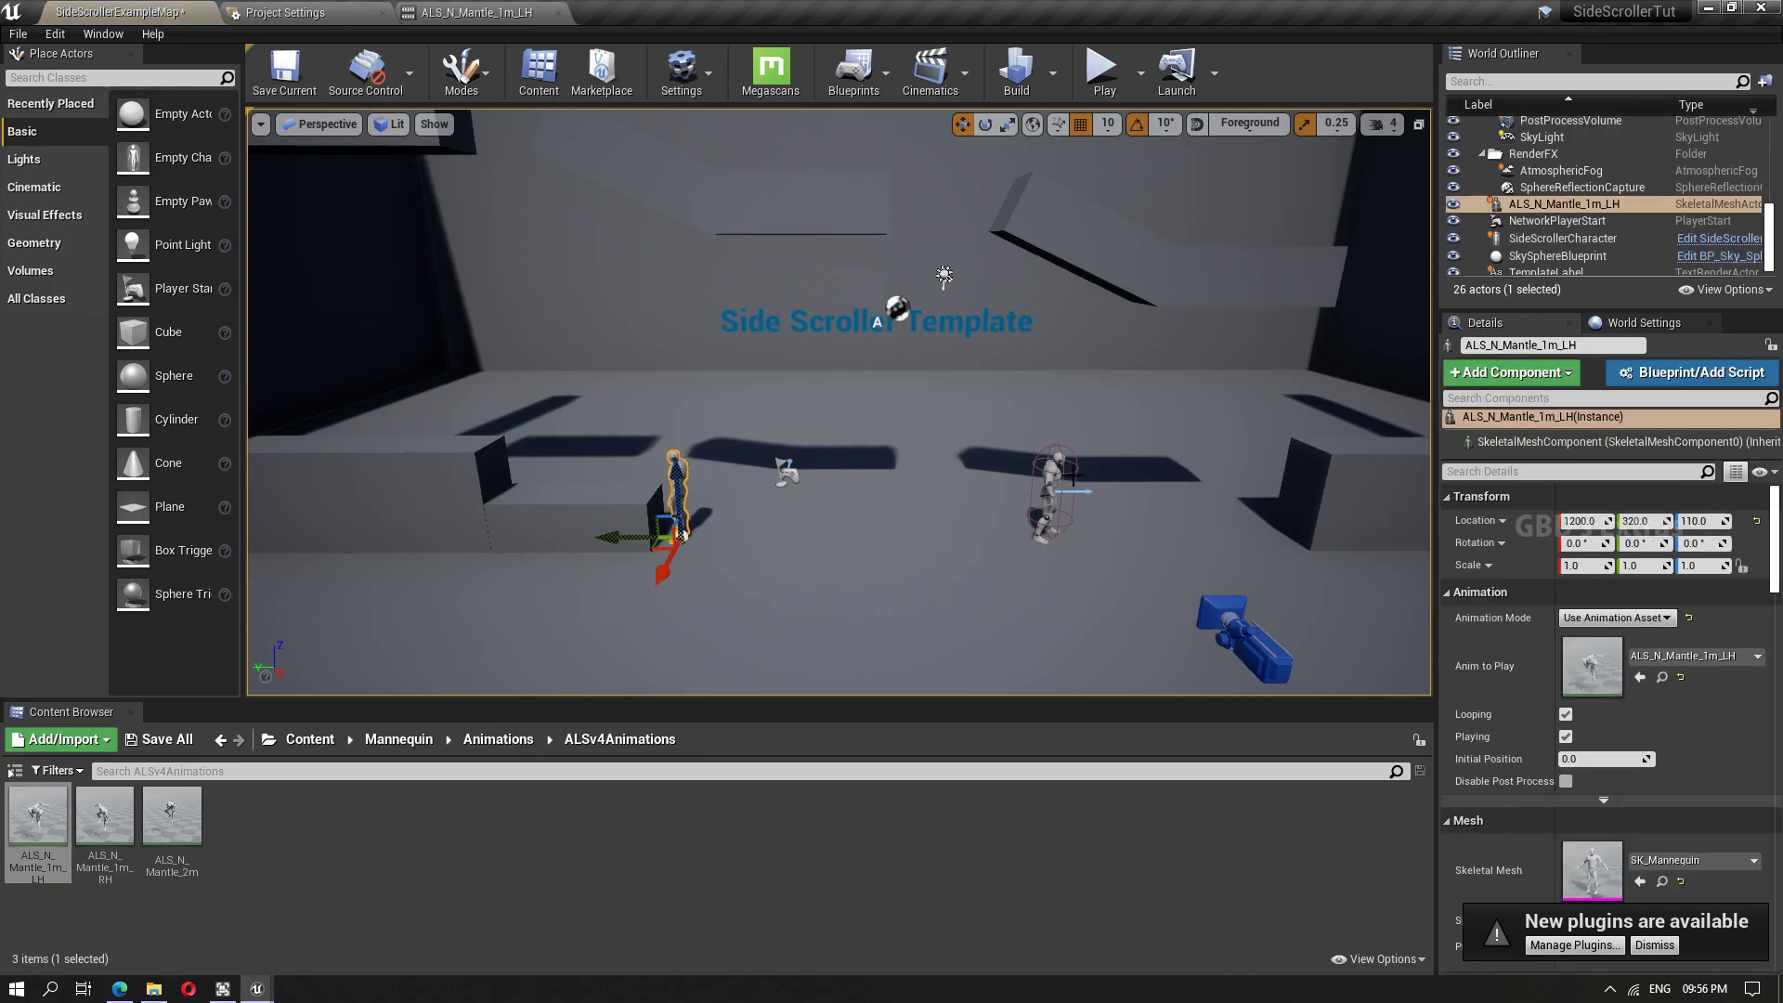
pyautogui.click(1104, 70)
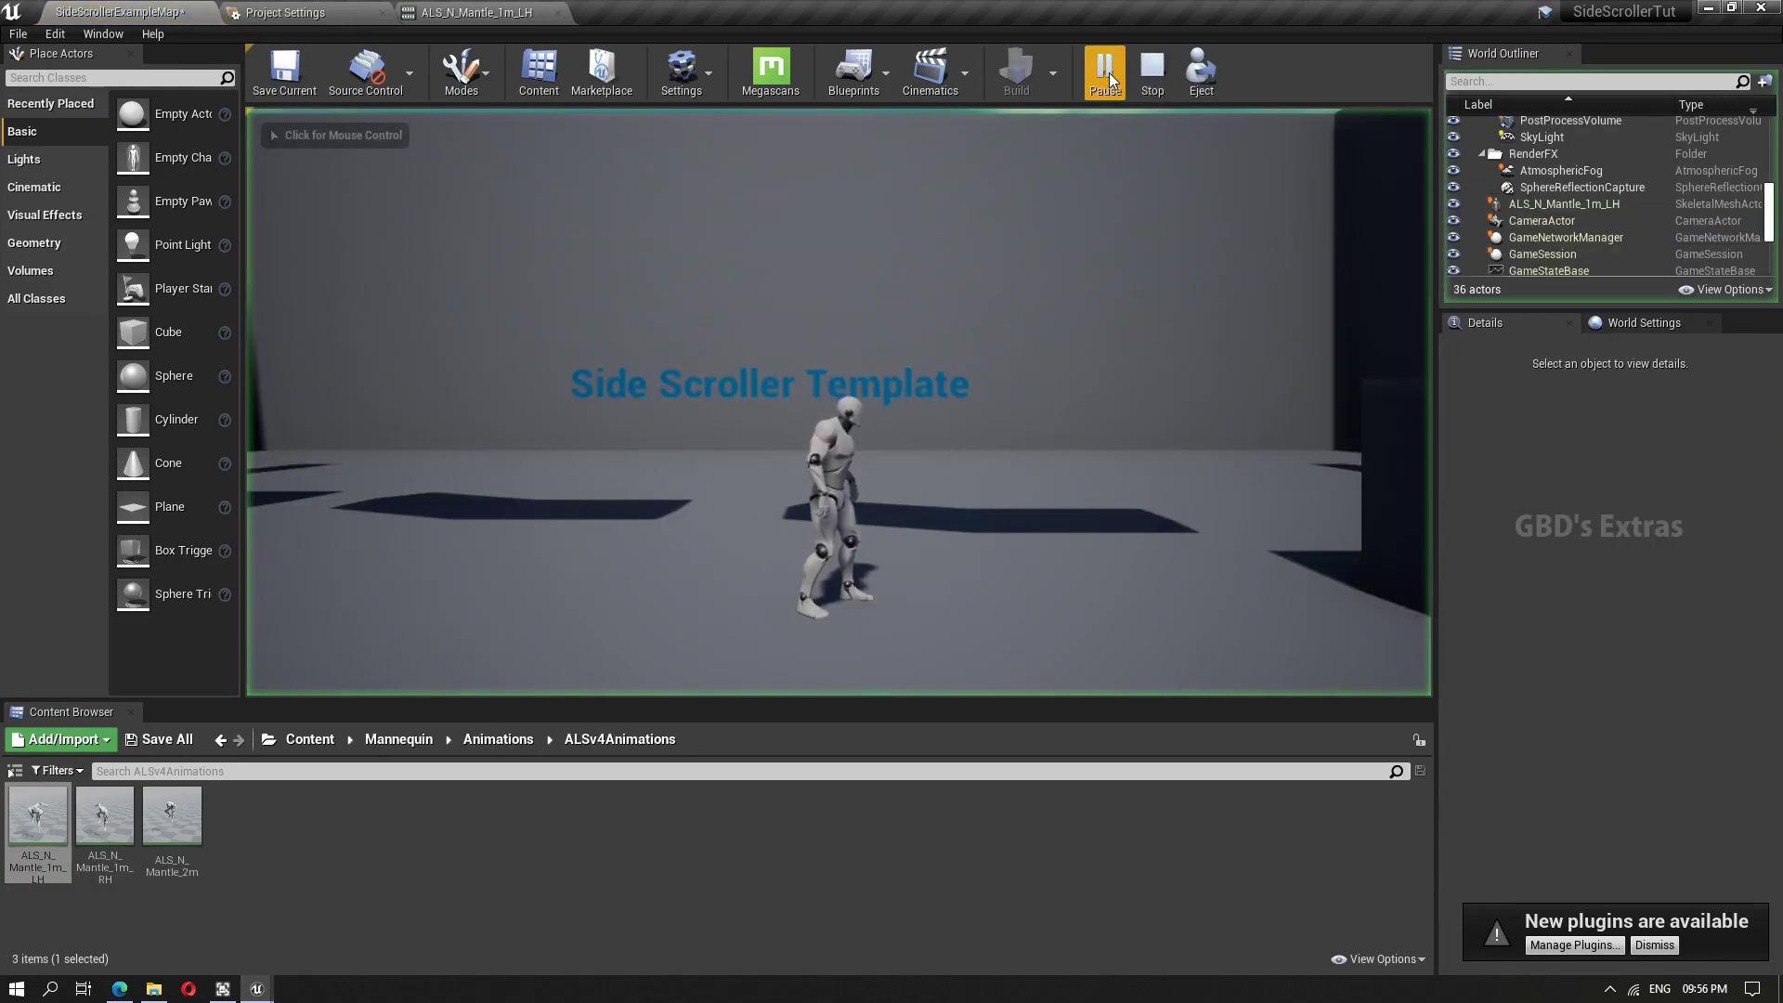
pyautogui.click(1109, 497)
pyautogui.press('a')
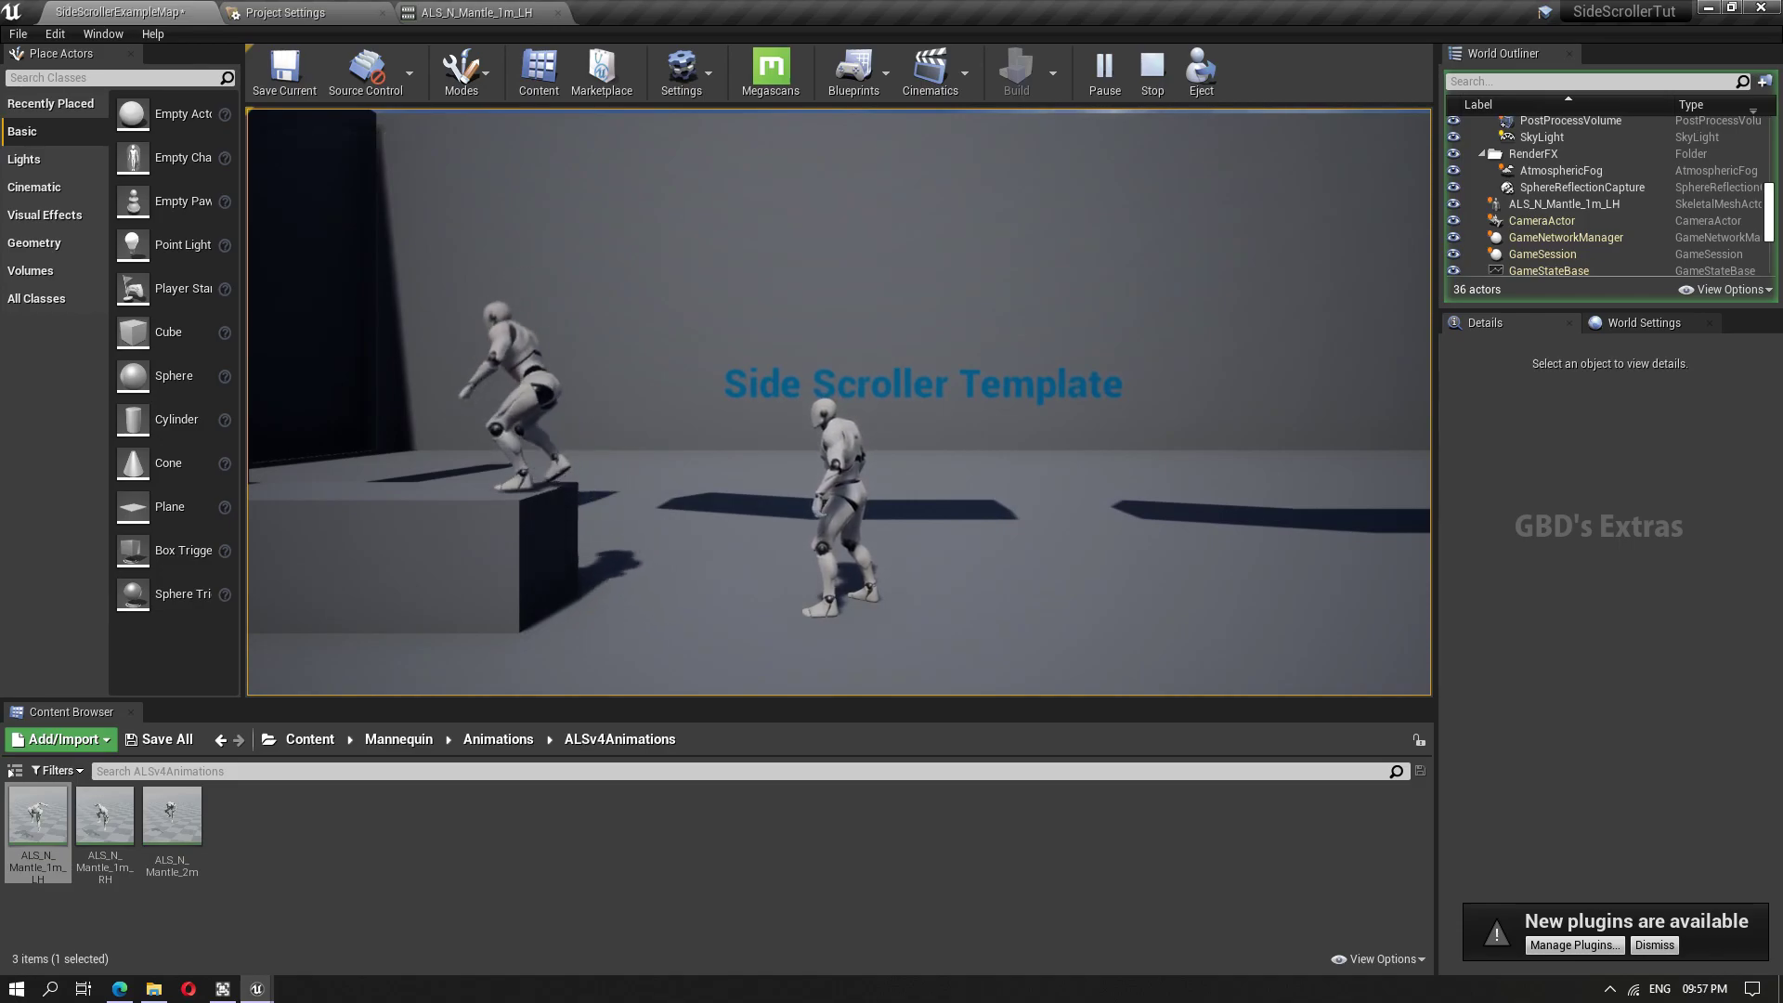
pyautogui.press('a')
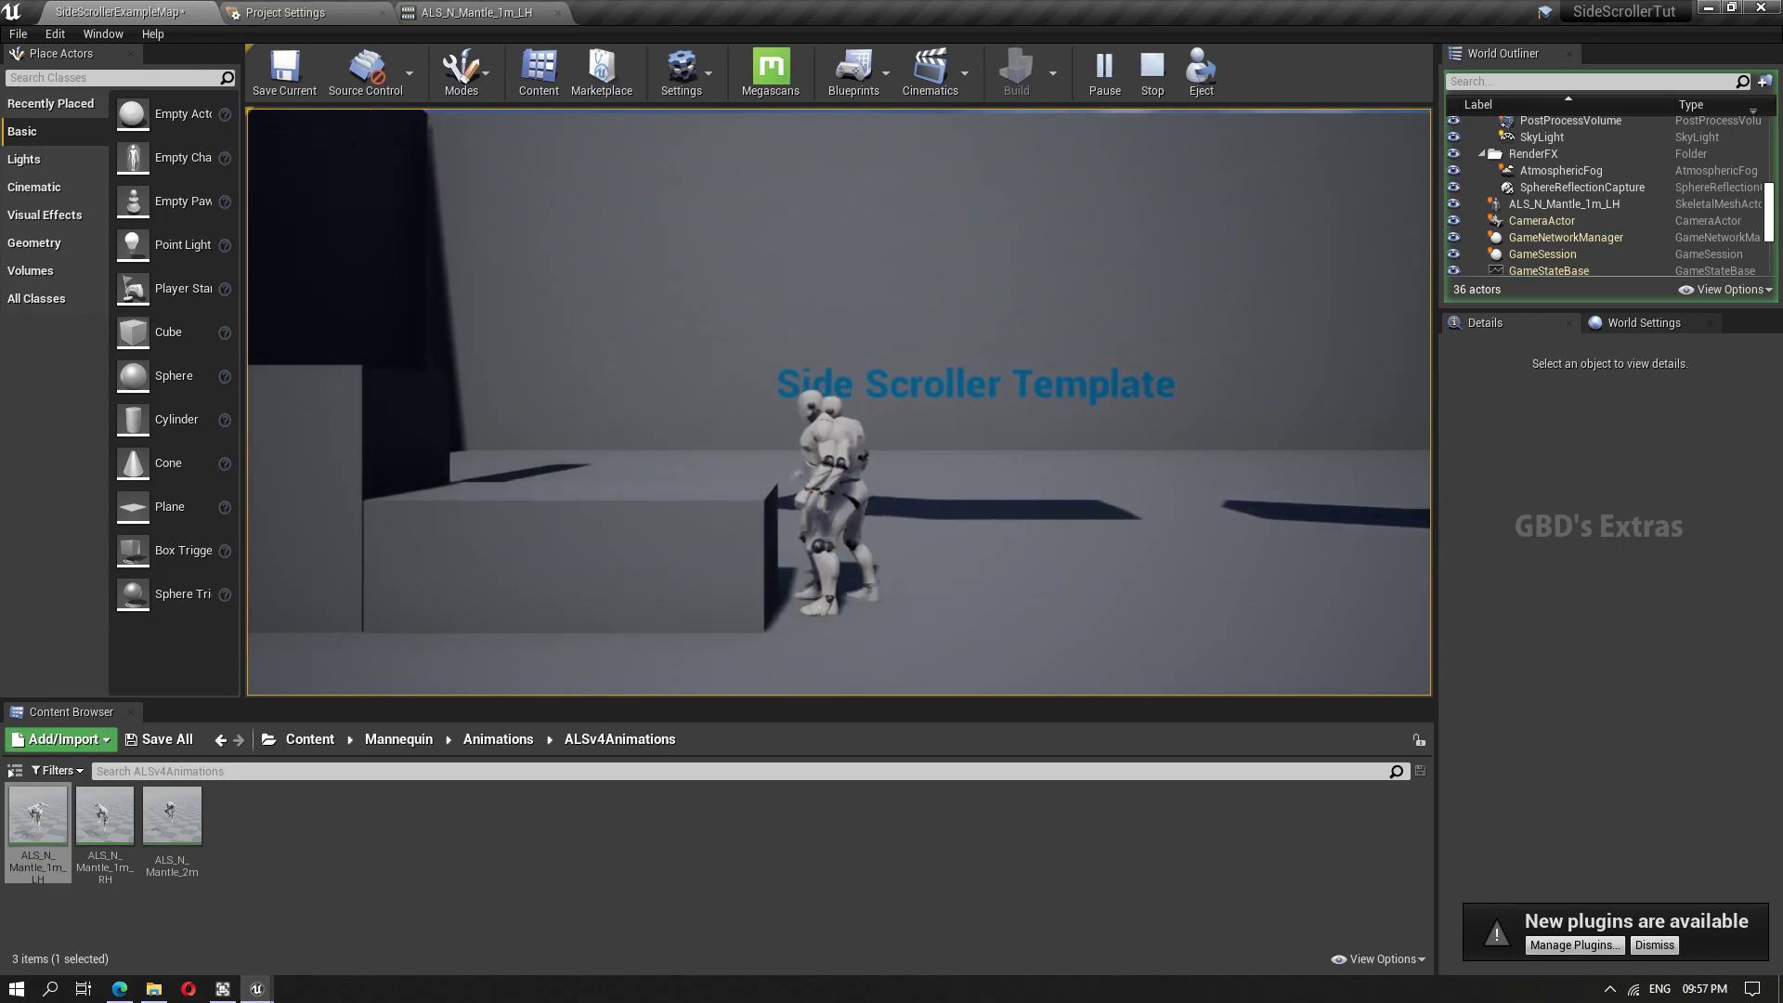
pyautogui.press('d')
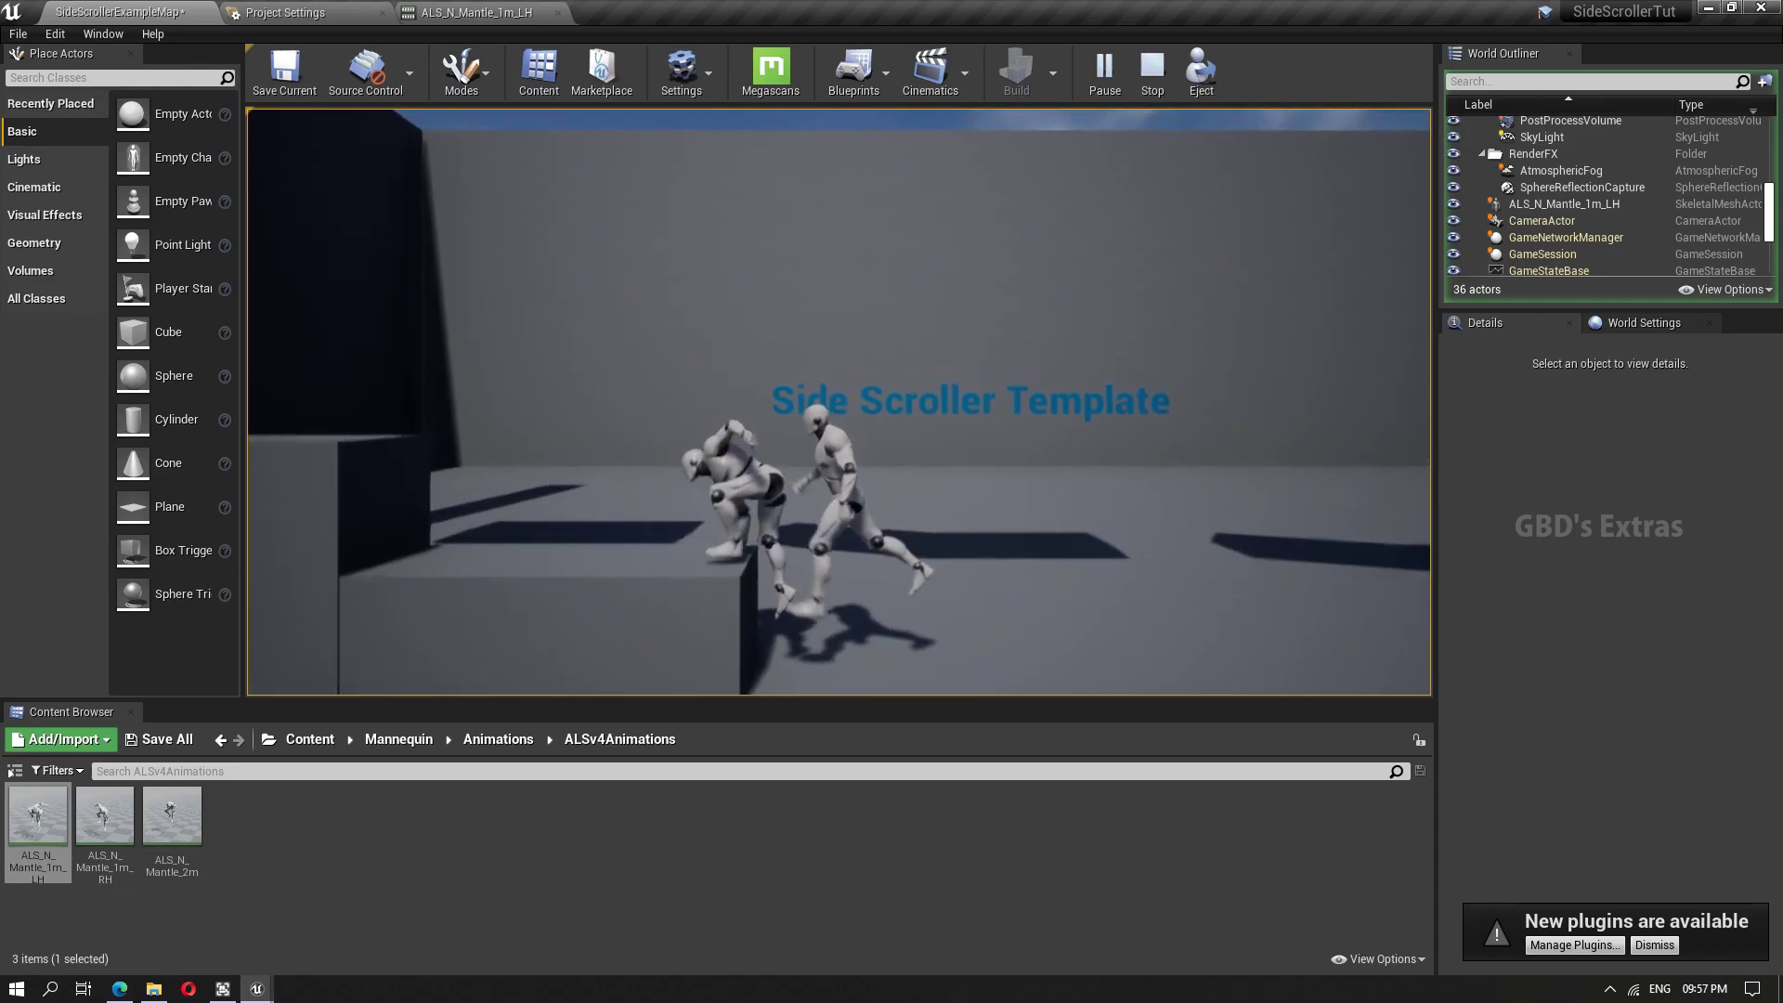
pyautogui.press('d')
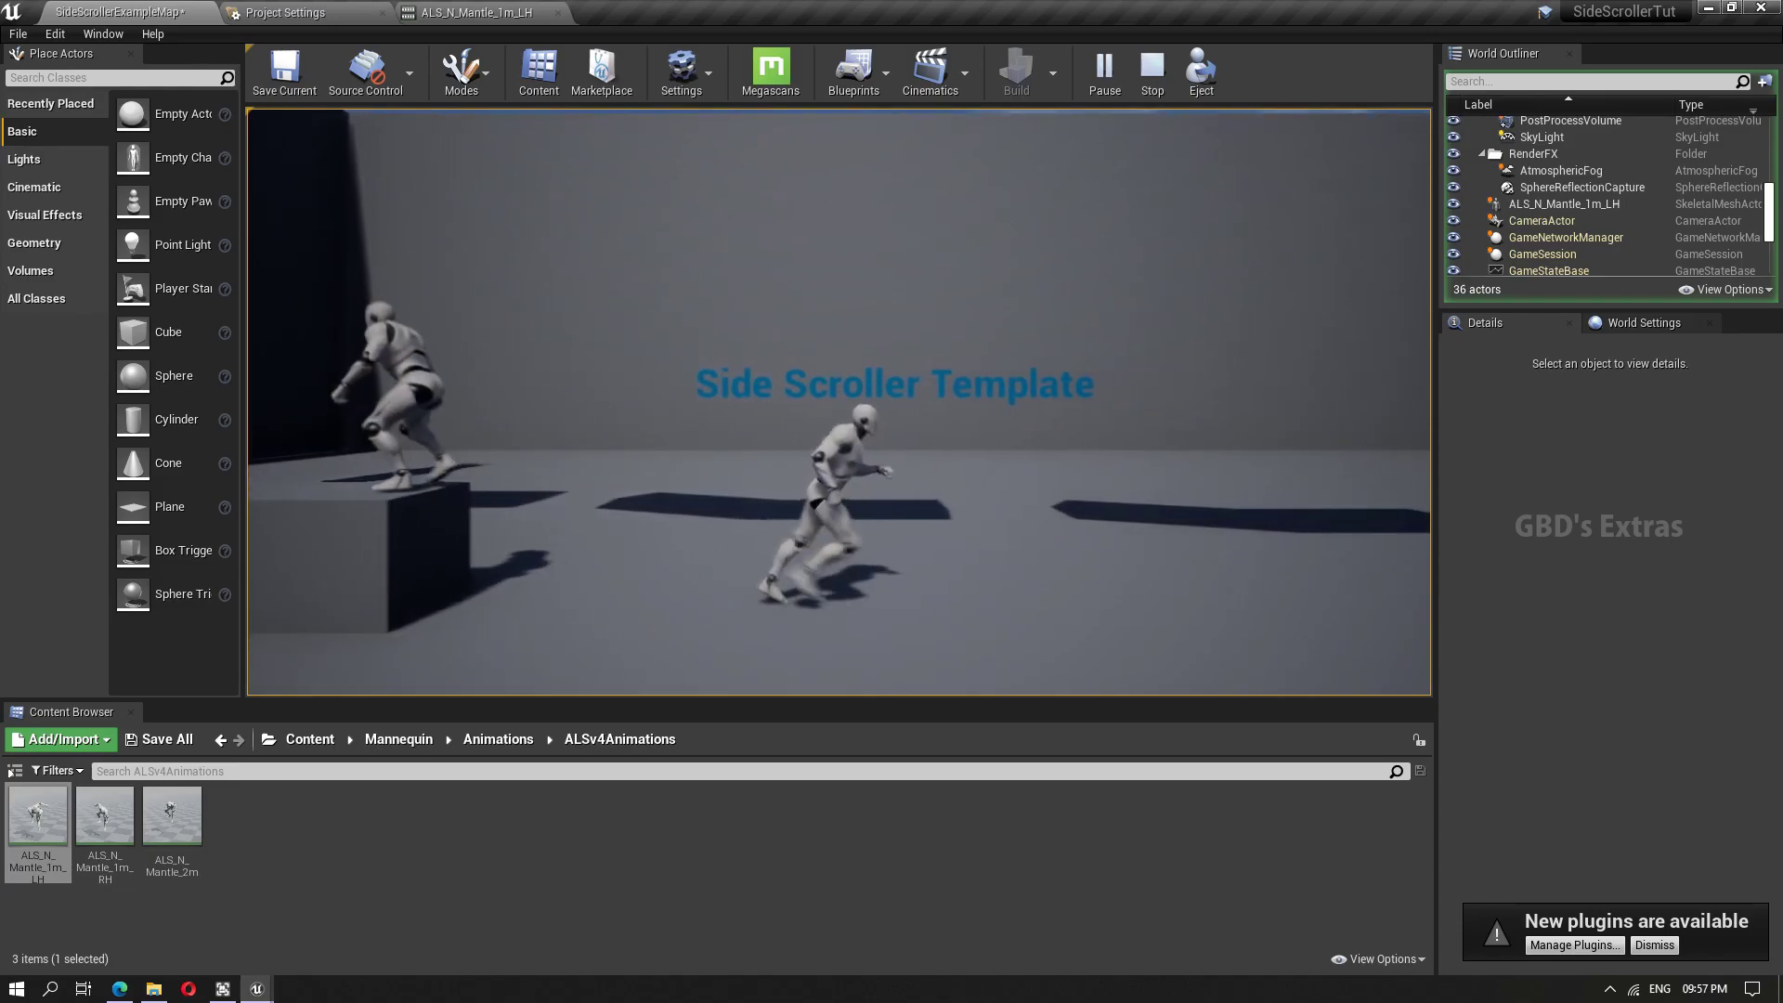